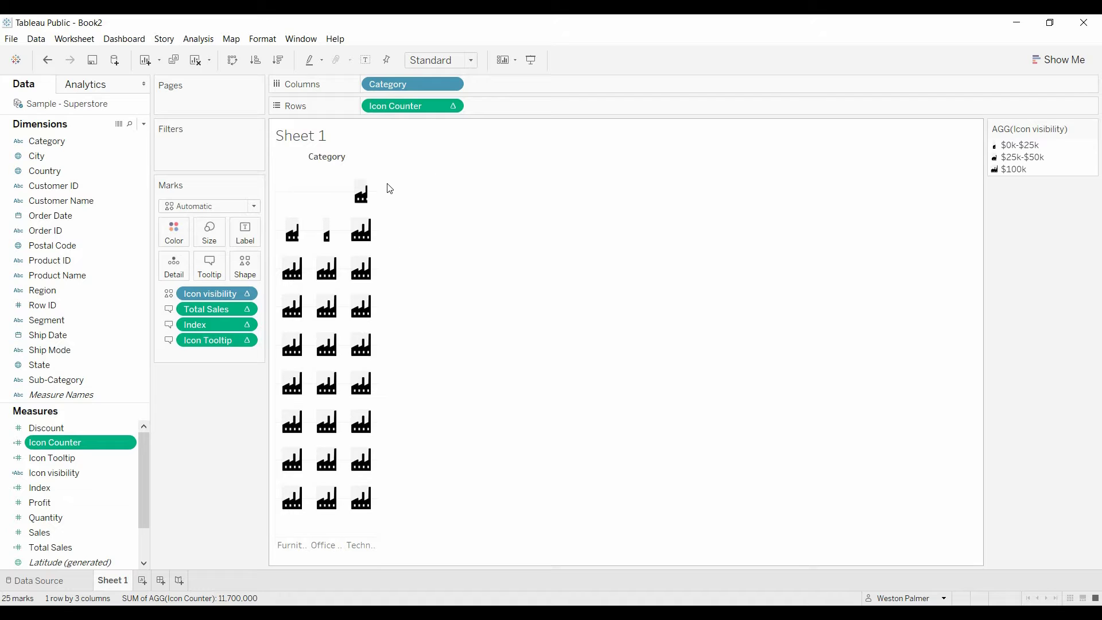
Leave the finished factory pictogram and start a blank Sheet 1 on Sample - Superstore.
{"action": "mouse_move", "coordinate": [381, 193]}
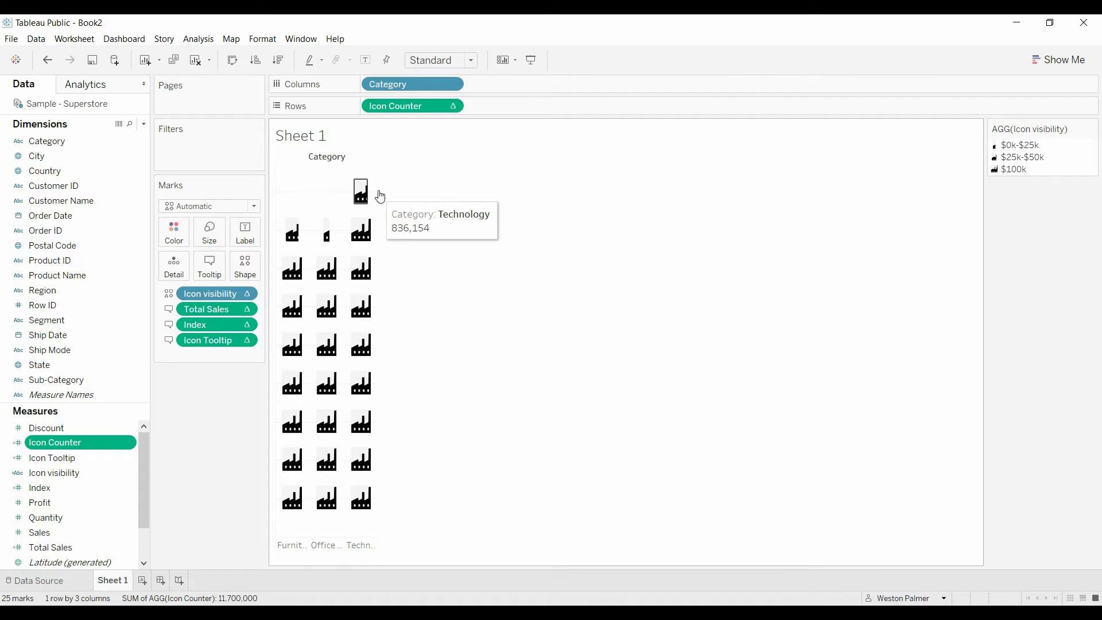
{"action": "mouse_move", "coordinate": [313, 237]}
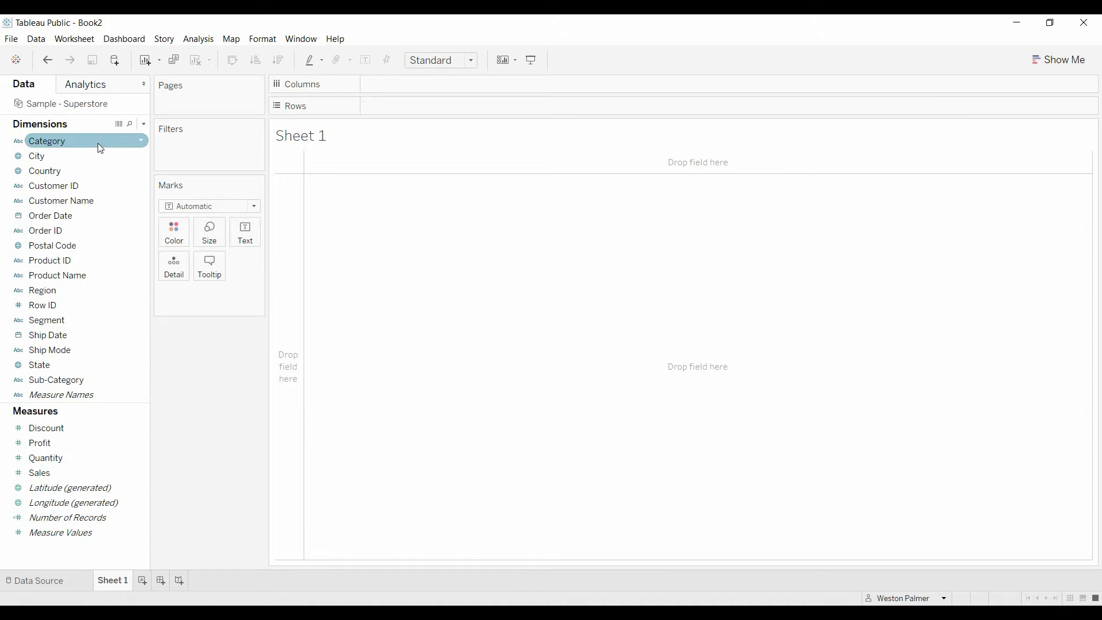
Place Category on Columns and Sales on Rows, giving SUM(Sales) bars per category.
{"action": "left_click_drag", "start_coordinate": [100, 149], "coordinate": [436, 92]}
{"action": "left_click_drag", "start_coordinate": [56, 471], "coordinate": [425, 105]}
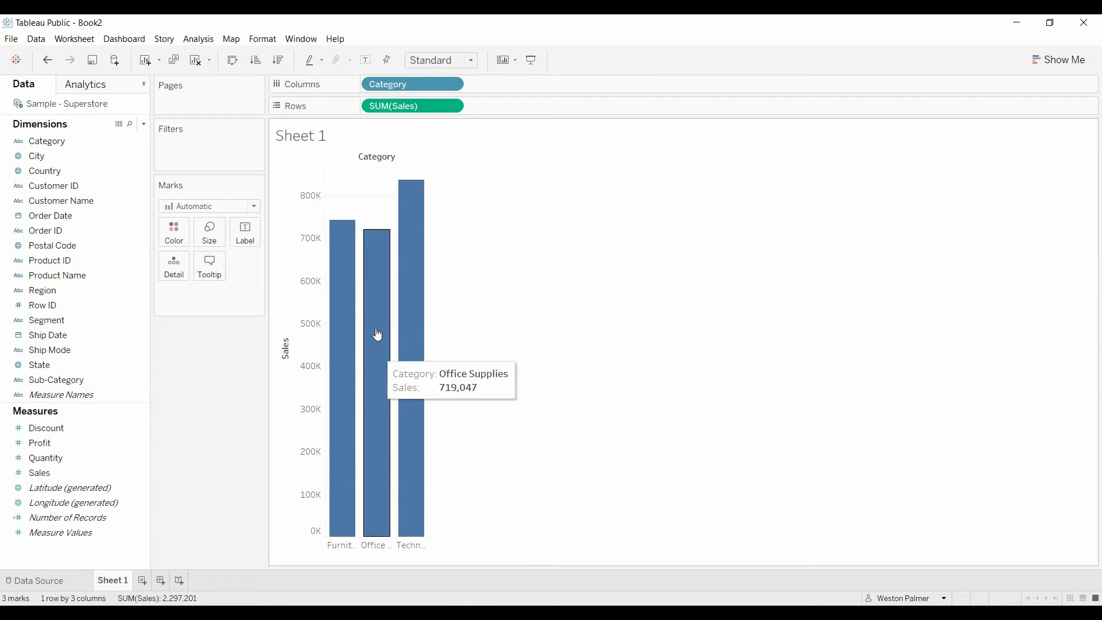
{"action": "mouse_move", "coordinate": [353, 274]}
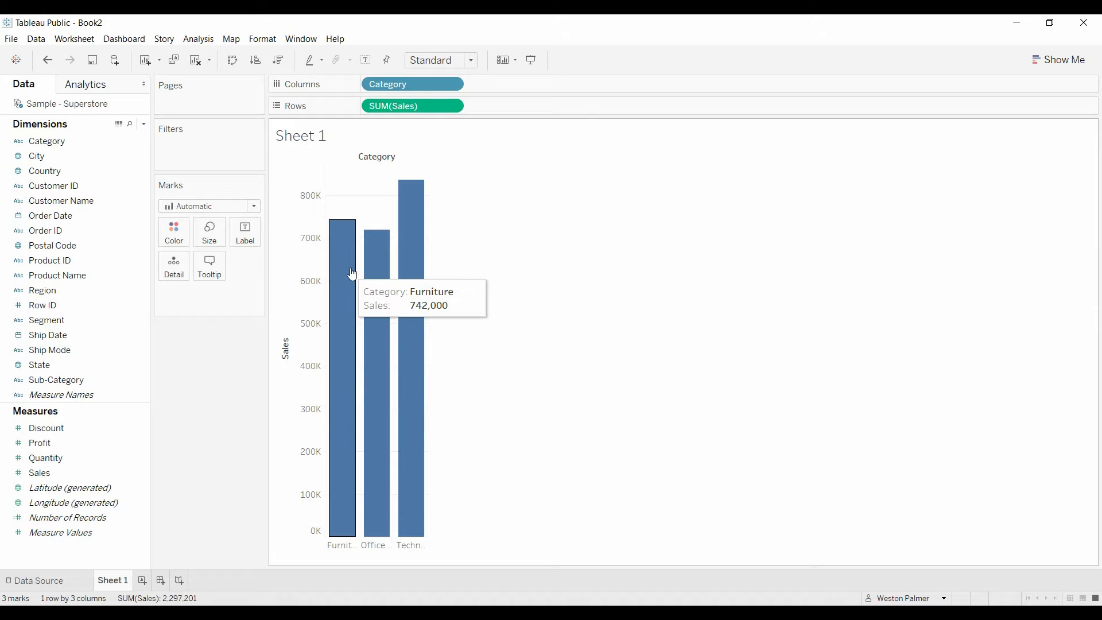
{"action": "mouse_move", "coordinate": [376, 297]}
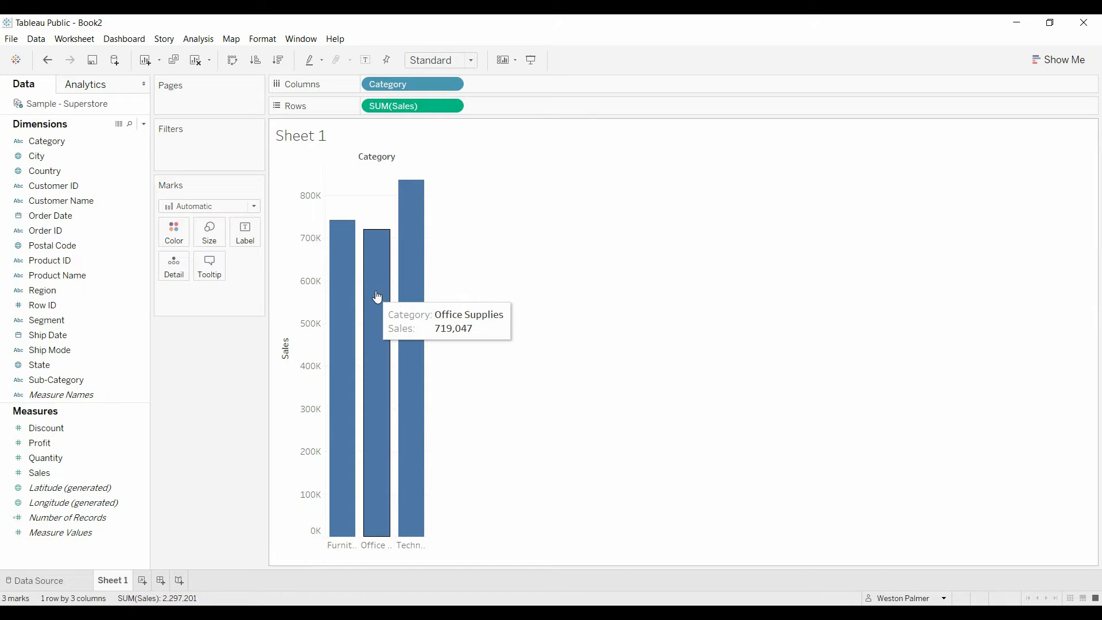
{"action": "mouse_move", "coordinate": [415, 237]}
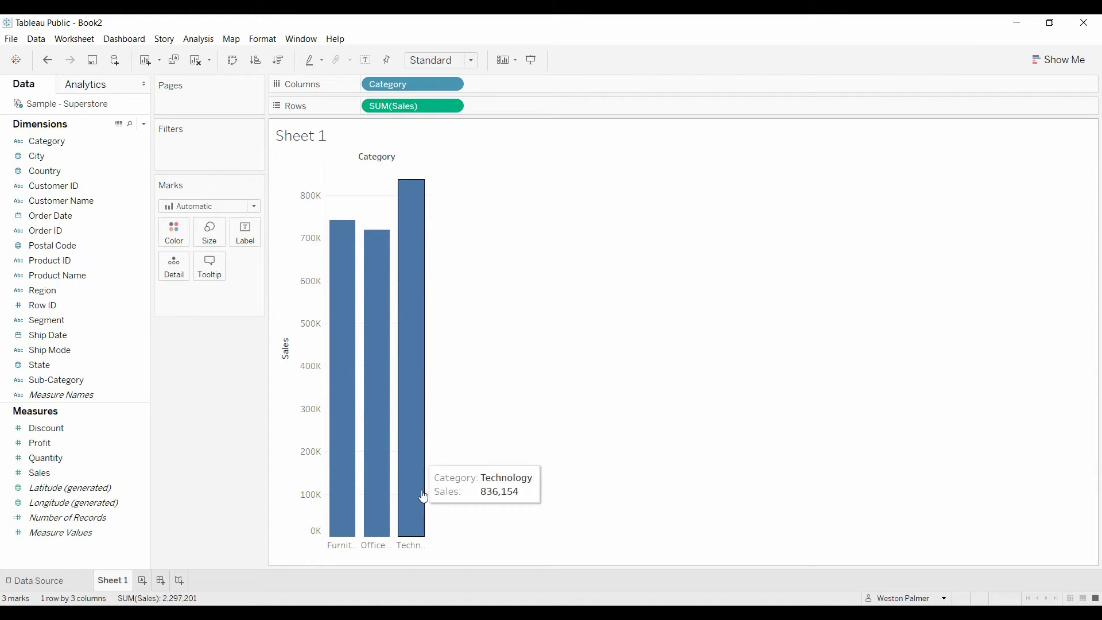
{"action": "left_click", "coordinate": [208, 43]}
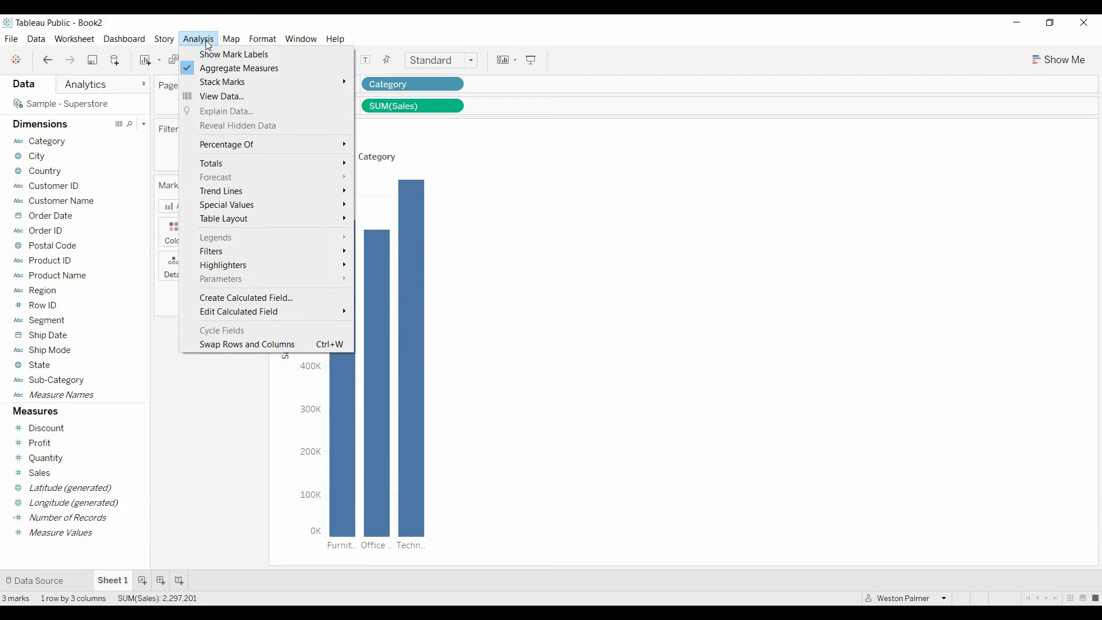
Uncheck Aggregate Measures to plot all 9,994 Sales records as individual circles.
{"action": "left_click", "coordinate": [218, 69]}
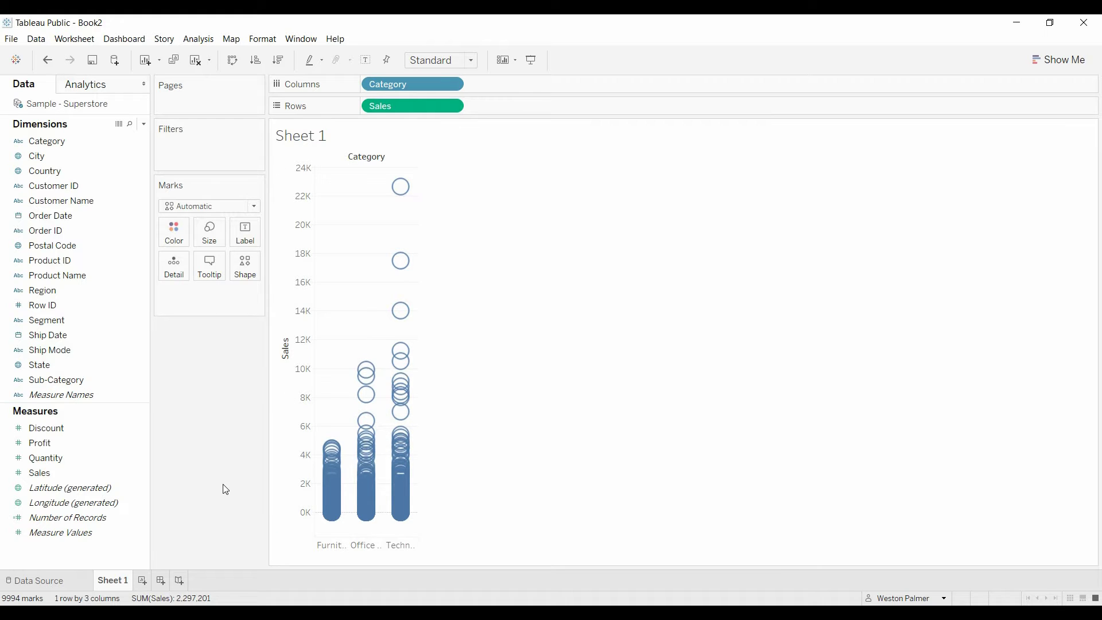
Create a calculated field named Index with the formula INDEX().
{"action": "left_click", "coordinate": [143, 126]}
{"action": "left_click", "coordinate": [133, 137]}
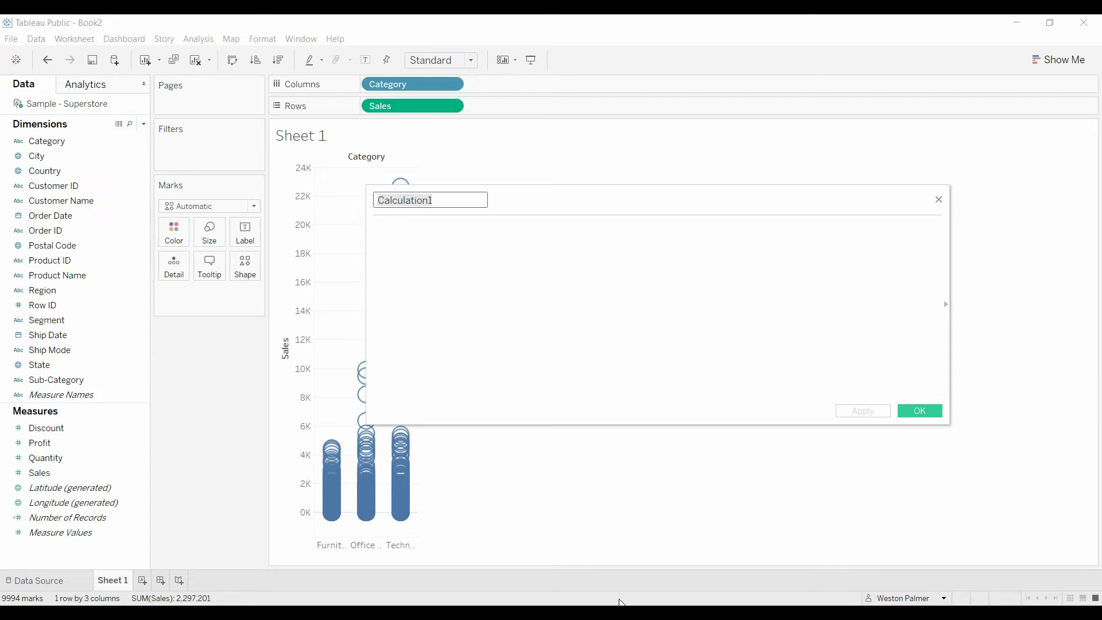
{"action": "type", "text": "Inde"}
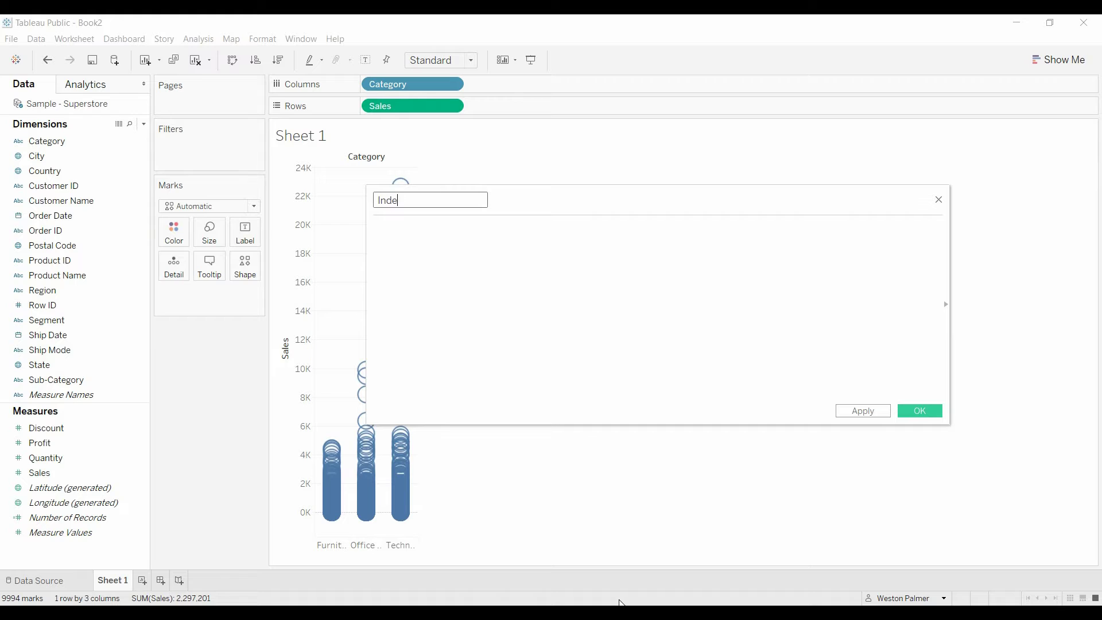
{"action": "type", "text": "x"}
{"action": "key", "text": "Tab"}
{"action": "type", "text": "Index"}
{"action": "key", "text": "Return"}
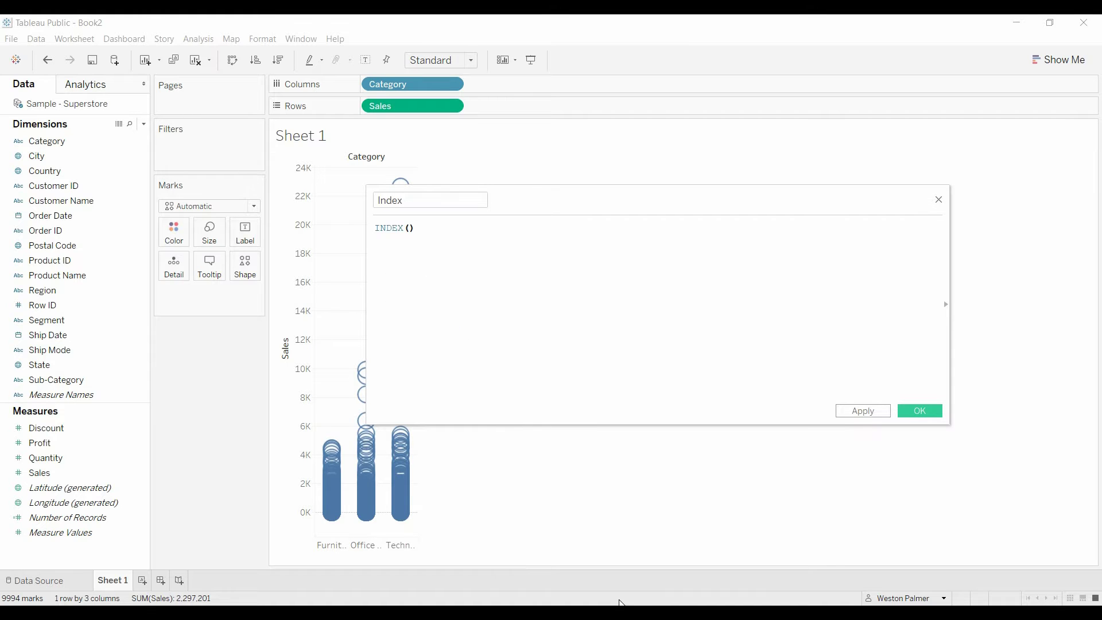
{"action": "left_click", "coordinate": [933, 413]}
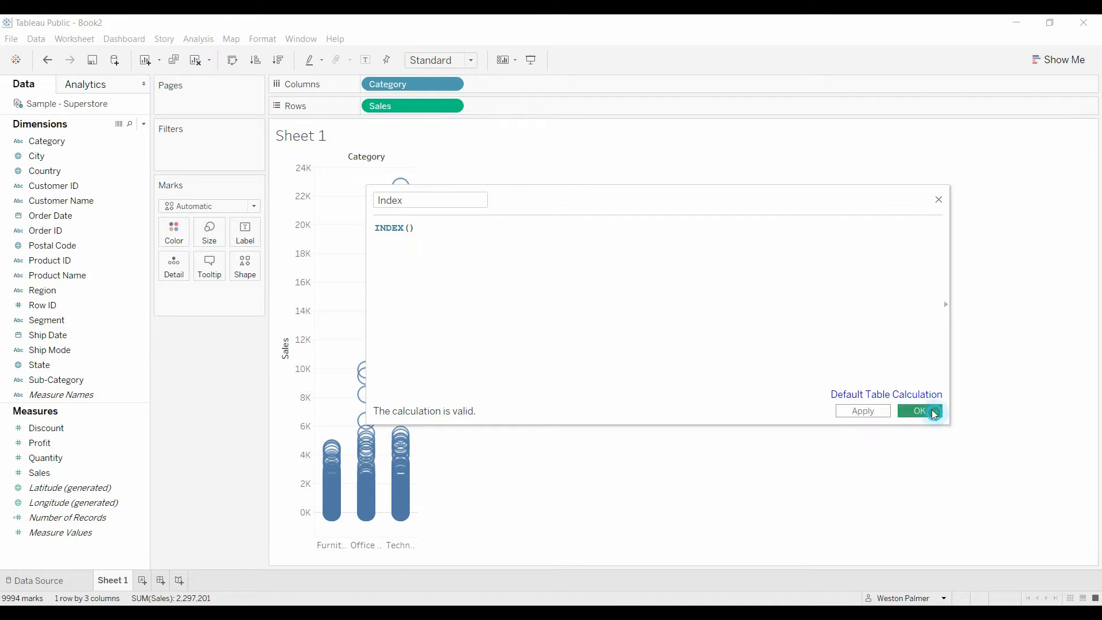
Create a calculated field named Total Sales with the formula TOTAL(SUM([Sales])).
{"action": "left_click", "coordinate": [144, 124]}
{"action": "left_click", "coordinate": [118, 138]}
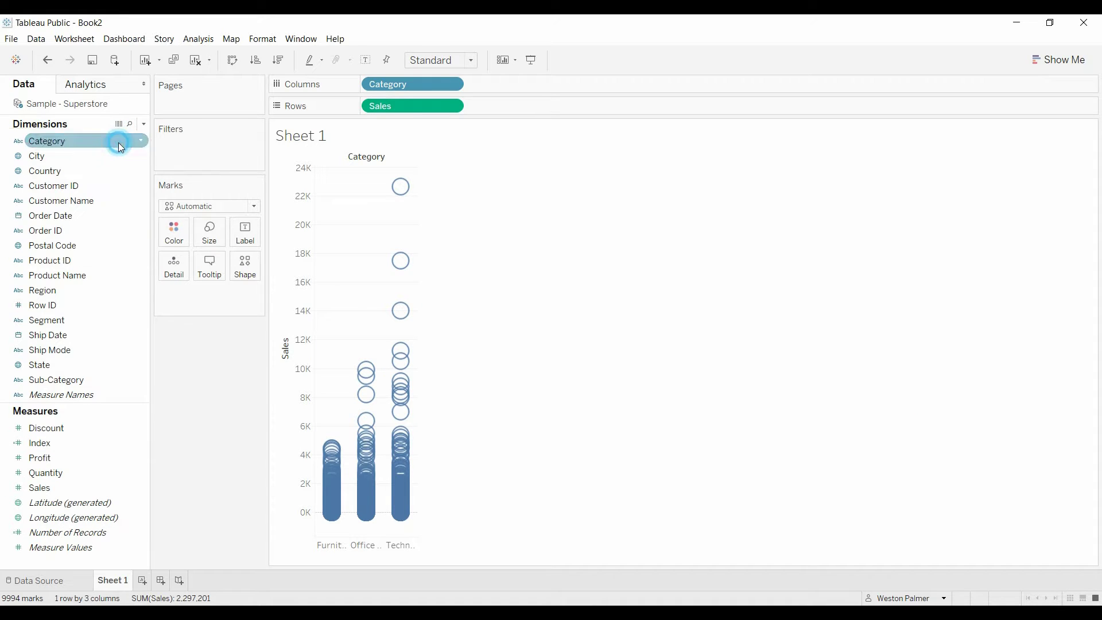
{"action": "type", "text": "Tota"}
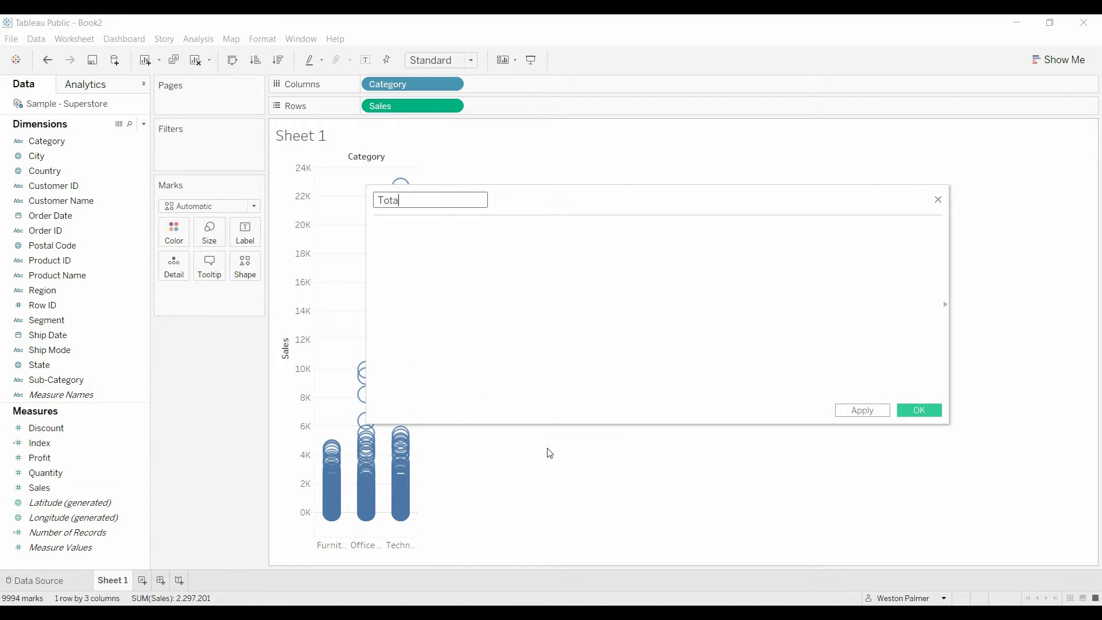
{"action": "type", "text": "l Sales"}
{"action": "key", "text": "Tab"}
{"action": "type", "text": "TOTAL("}
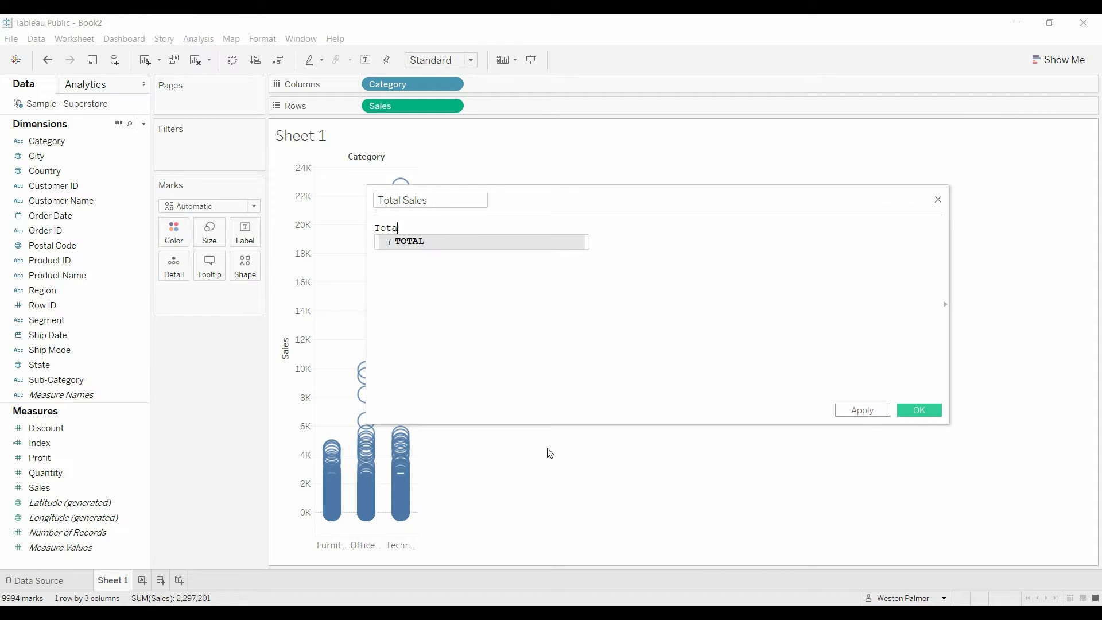
{"action": "type", "text": "su"}
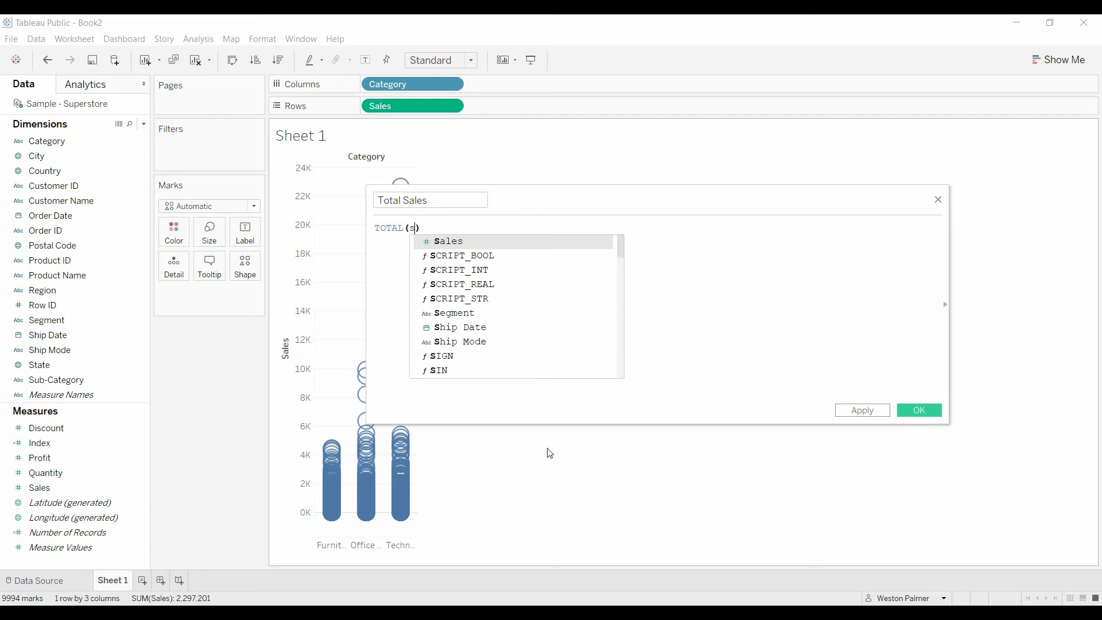
{"action": "type", "text": "m"}
{"action": "key", "text": "Return"}
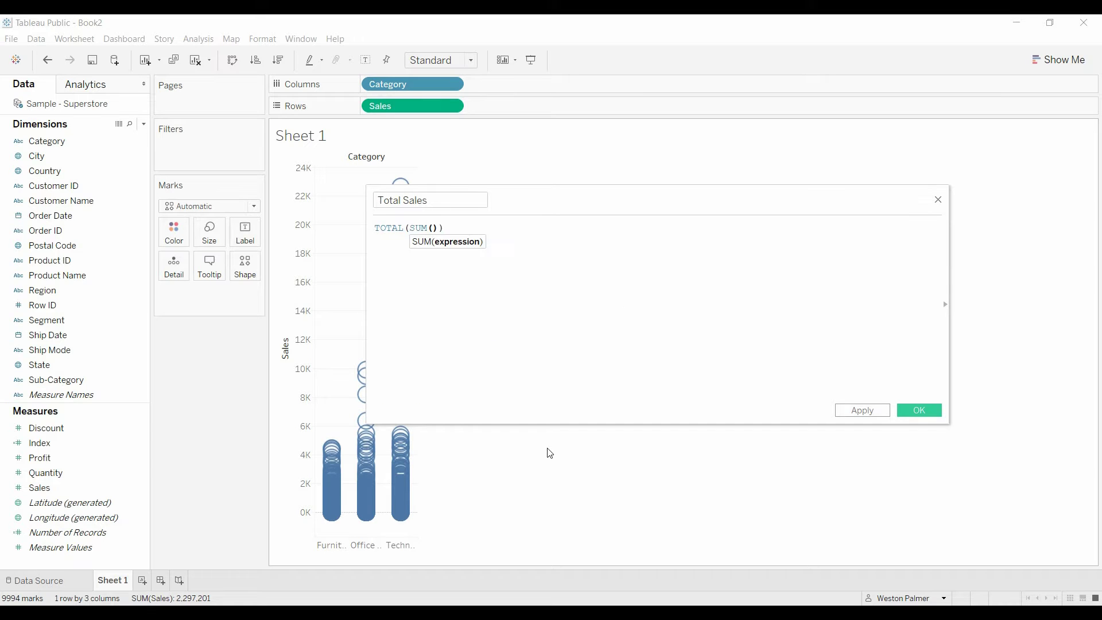
{"action": "type", "text": "sale"}
{"action": "key", "text": "Return"}
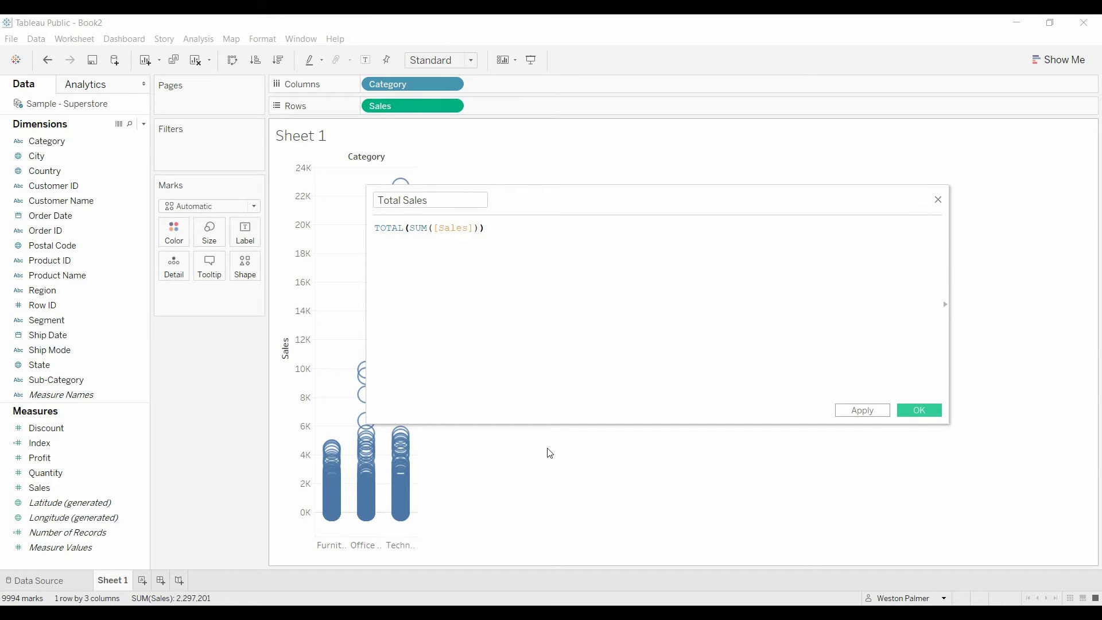
{"action": "left_click", "coordinate": [919, 411]}
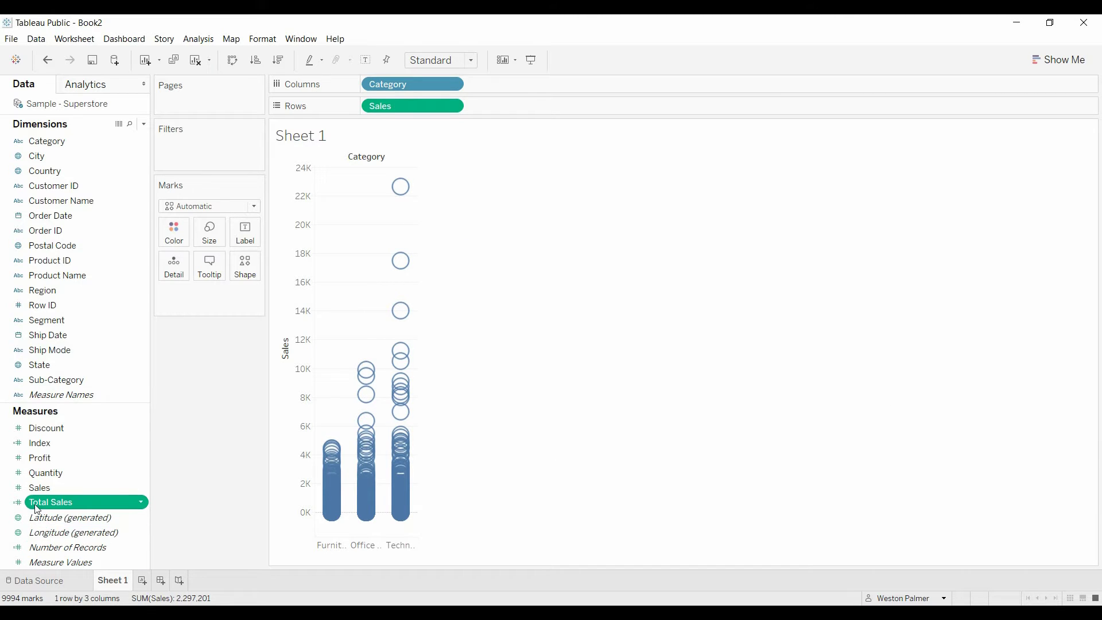
Add Total Sales and Index to Tooltip, computing Total Sales along Cell.
{"action": "left_click_drag", "start_coordinate": [36, 505], "coordinate": [201, 281]}
{"action": "left_click_drag", "start_coordinate": [40, 443], "coordinate": [218, 273]}
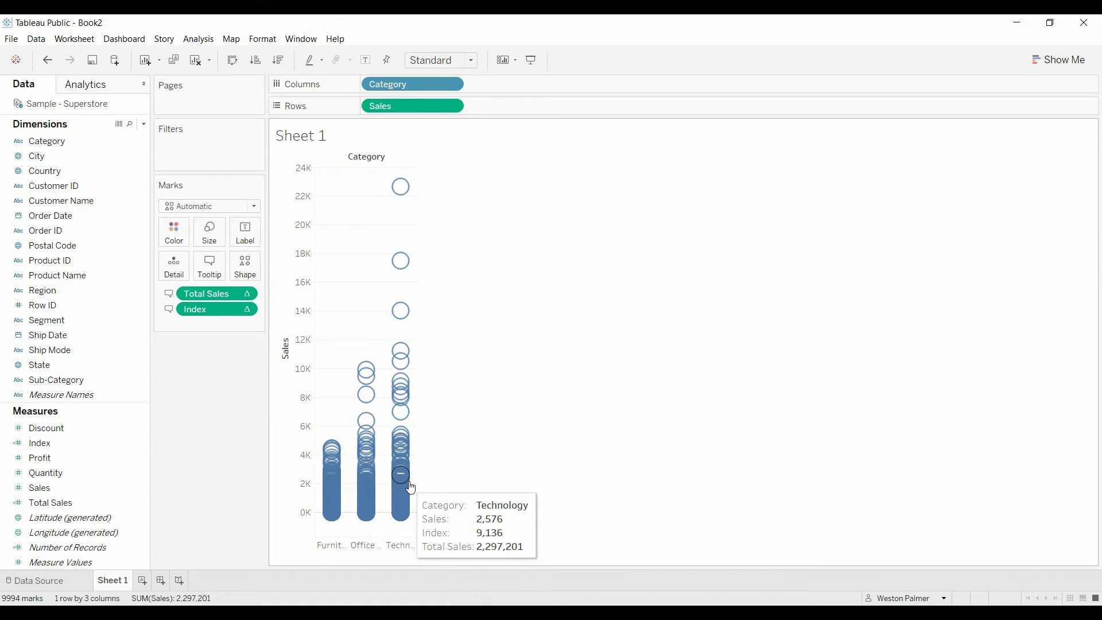
{"action": "left_click", "coordinate": [247, 294]}
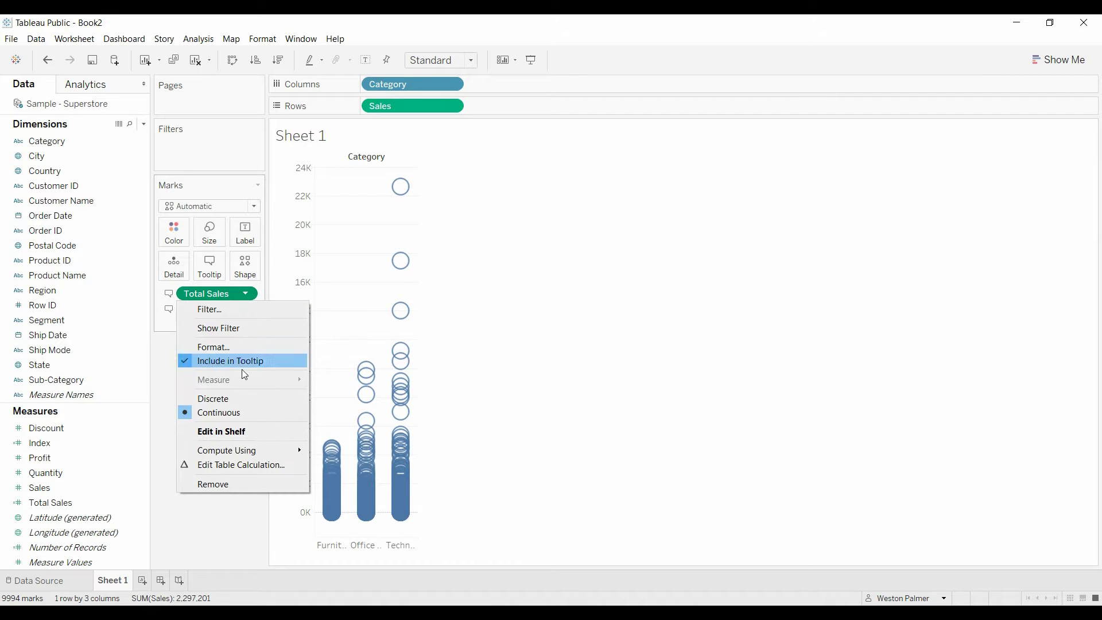
{"action": "mouse_move", "coordinate": [246, 457]}
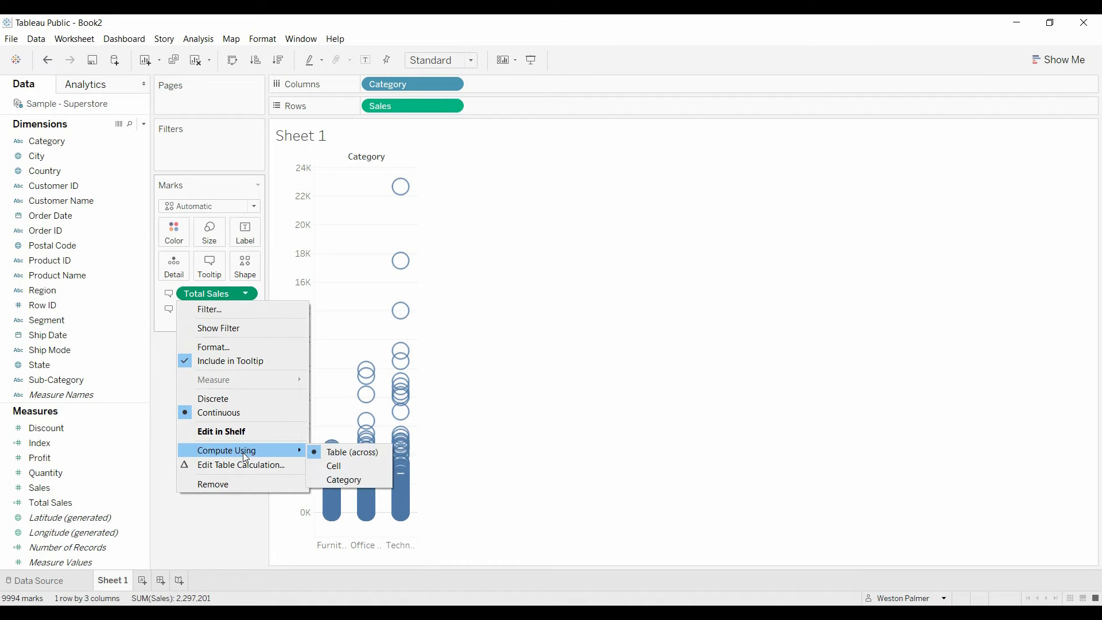
{"action": "left_click", "coordinate": [244, 467]}
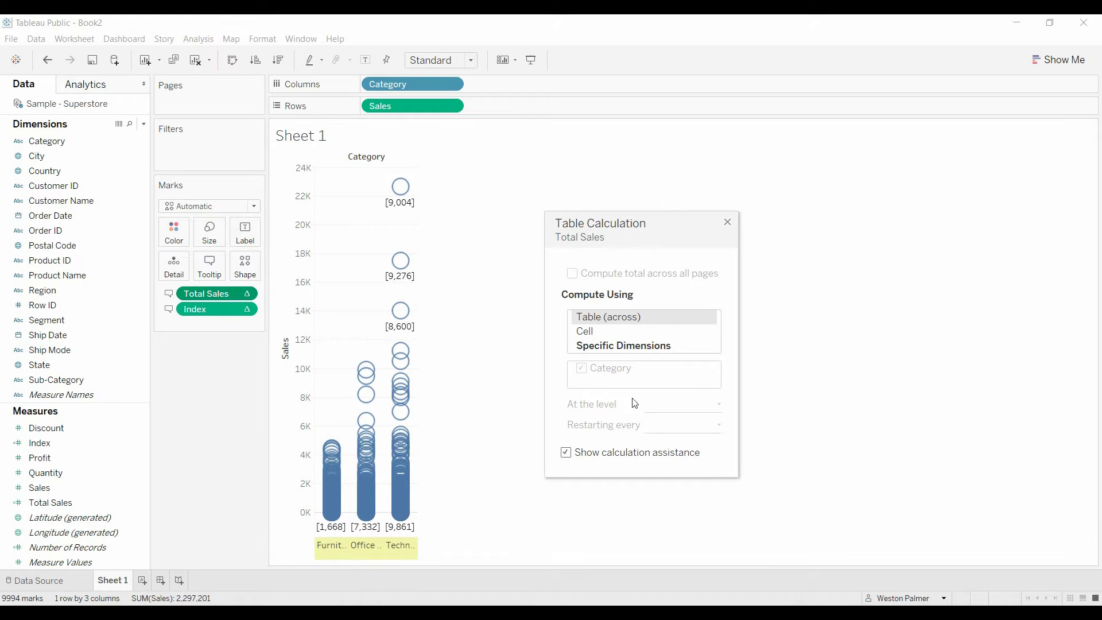
{"action": "left_click", "coordinate": [675, 345]}
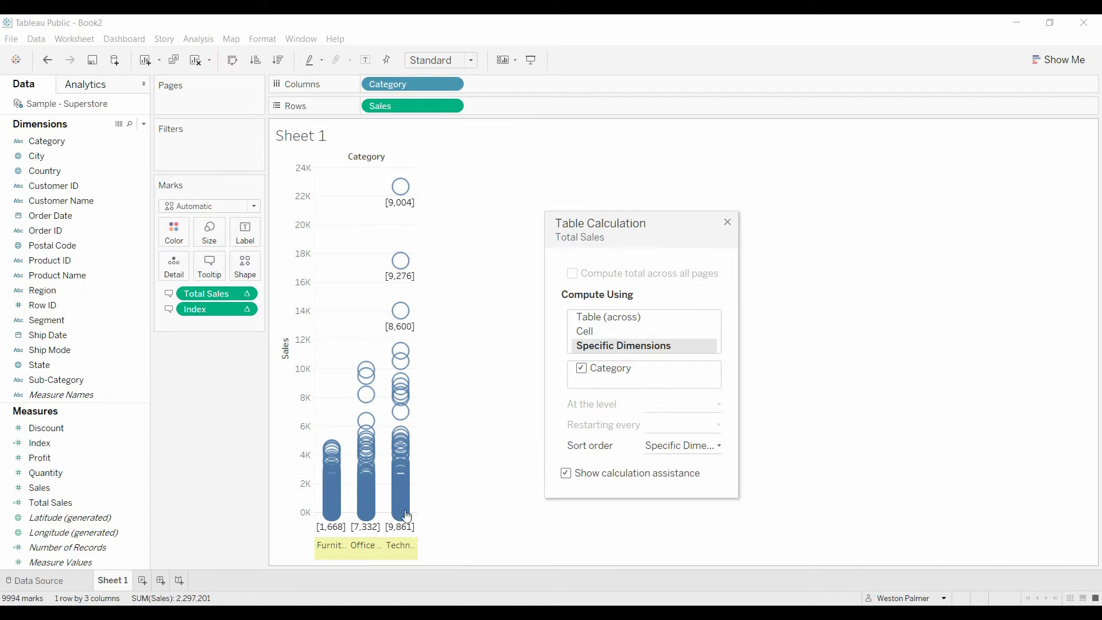
{"action": "left_click", "coordinate": [602, 333]}
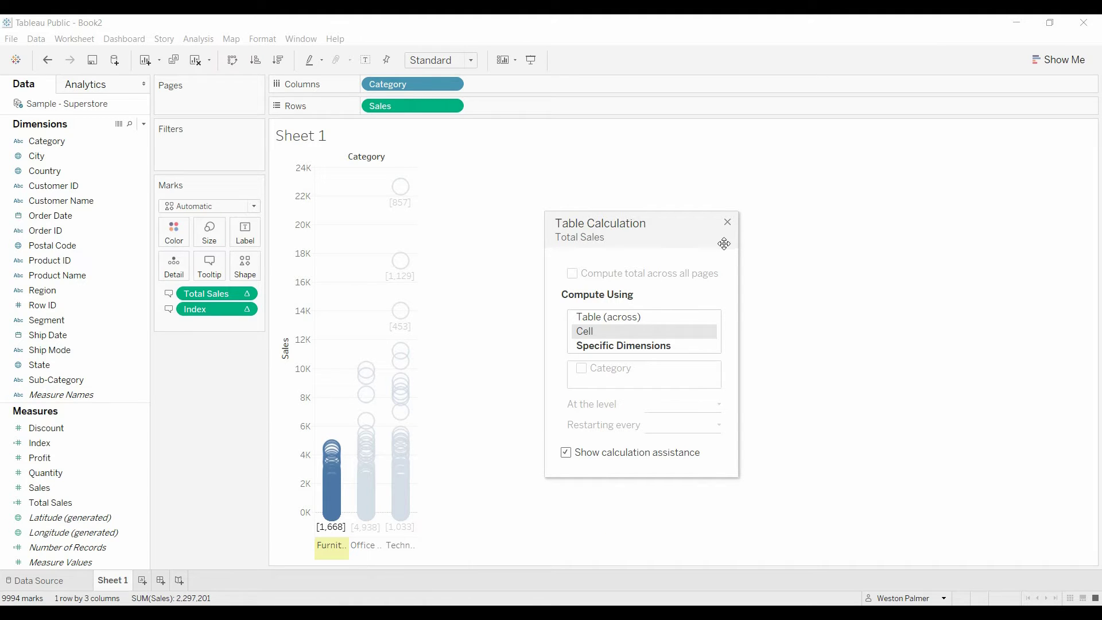
{"action": "left_click", "coordinate": [727, 222]}
{"action": "mouse_move", "coordinate": [332, 451]}
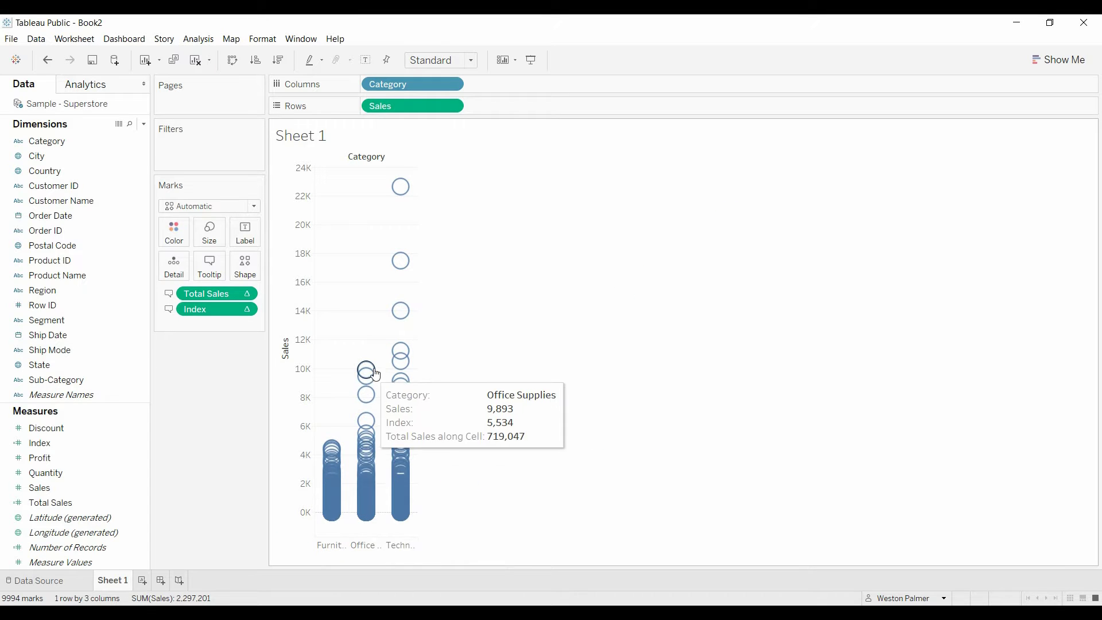
{"action": "mouse_move", "coordinate": [378, 400]}
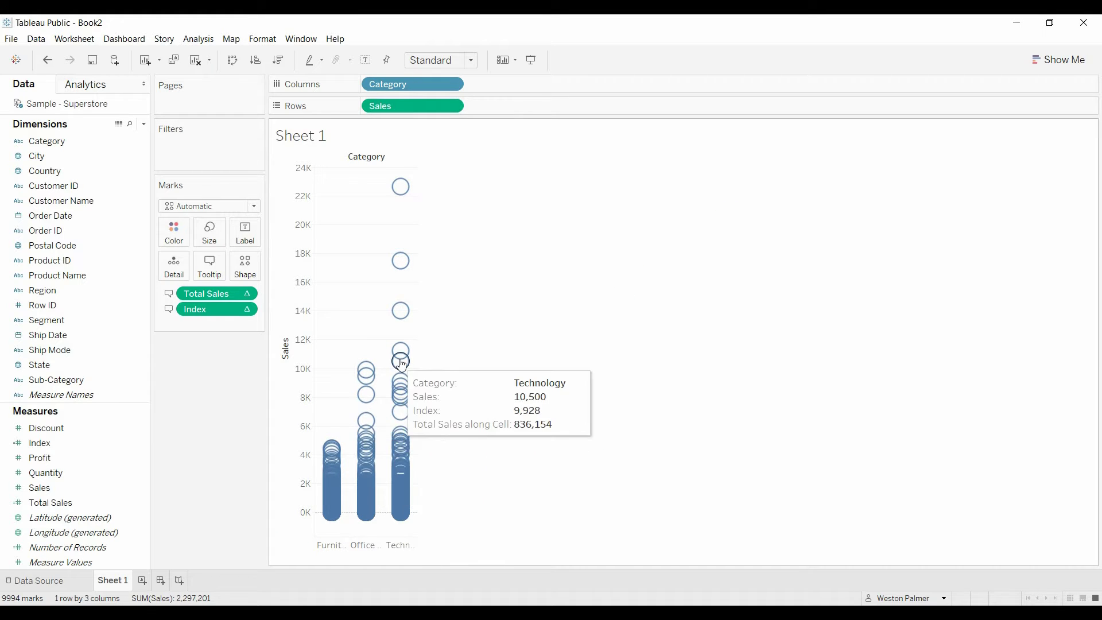
{"action": "mouse_move", "coordinate": [403, 388]}
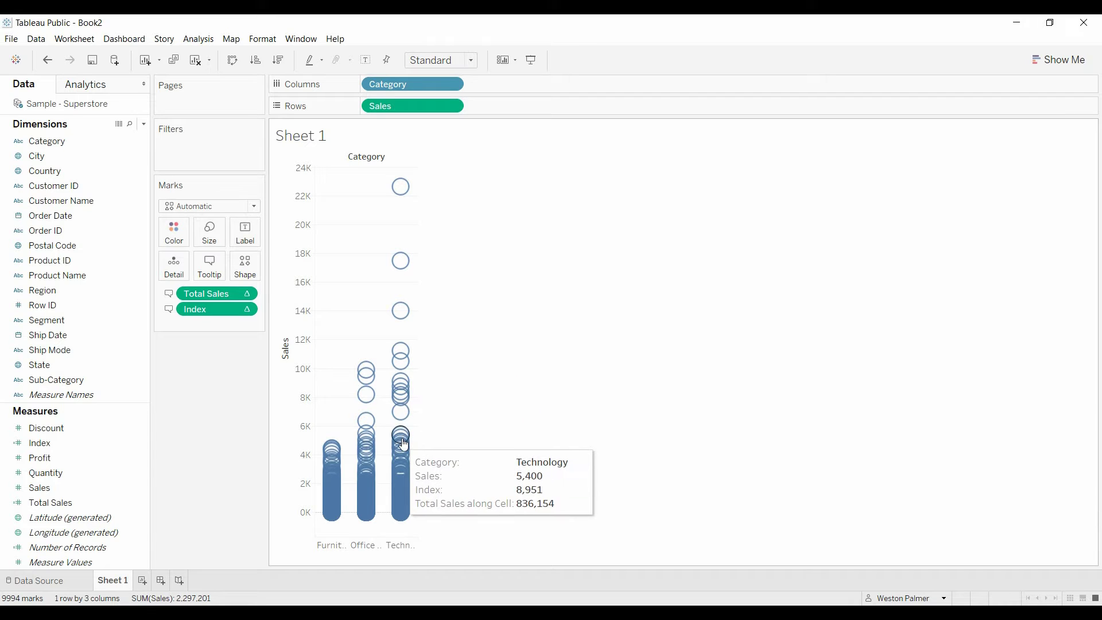
Set the Index tooltip field to compute along Cell so numbering restarts per category.
{"action": "left_click", "coordinate": [247, 311]}
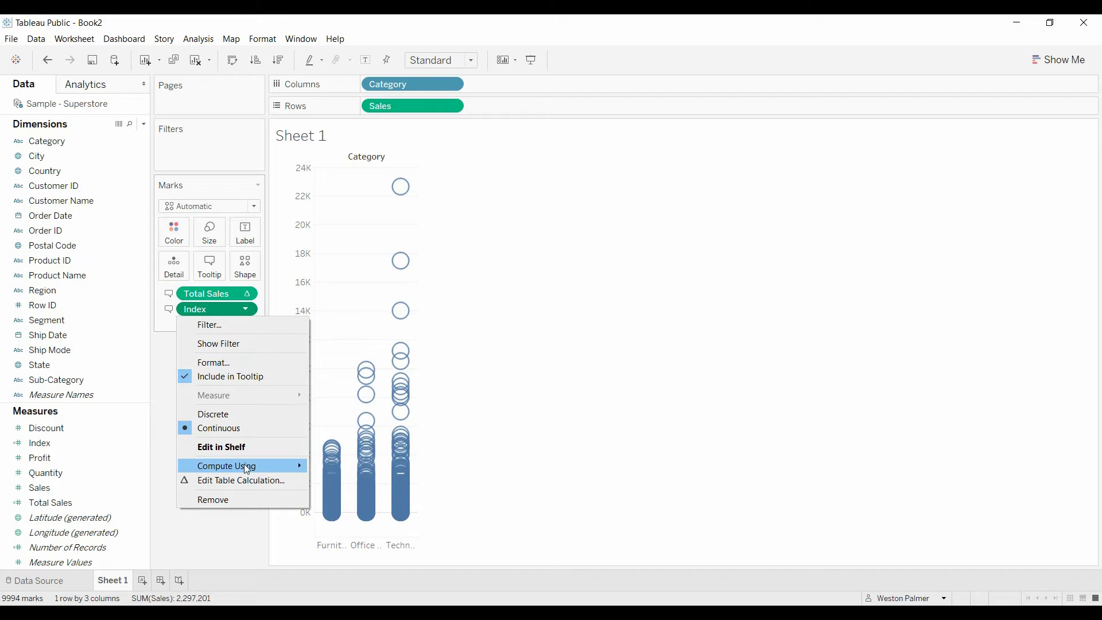
{"action": "mouse_move", "coordinate": [244, 463]}
{"action": "left_click", "coordinate": [339, 481]}
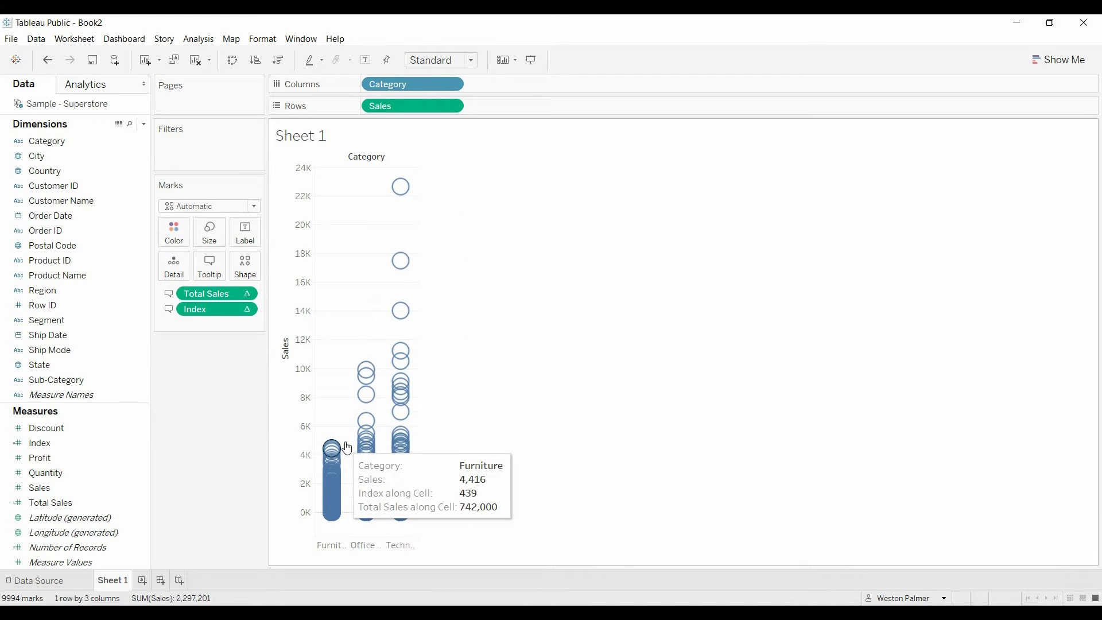
{"action": "mouse_move", "coordinate": [401, 186]}
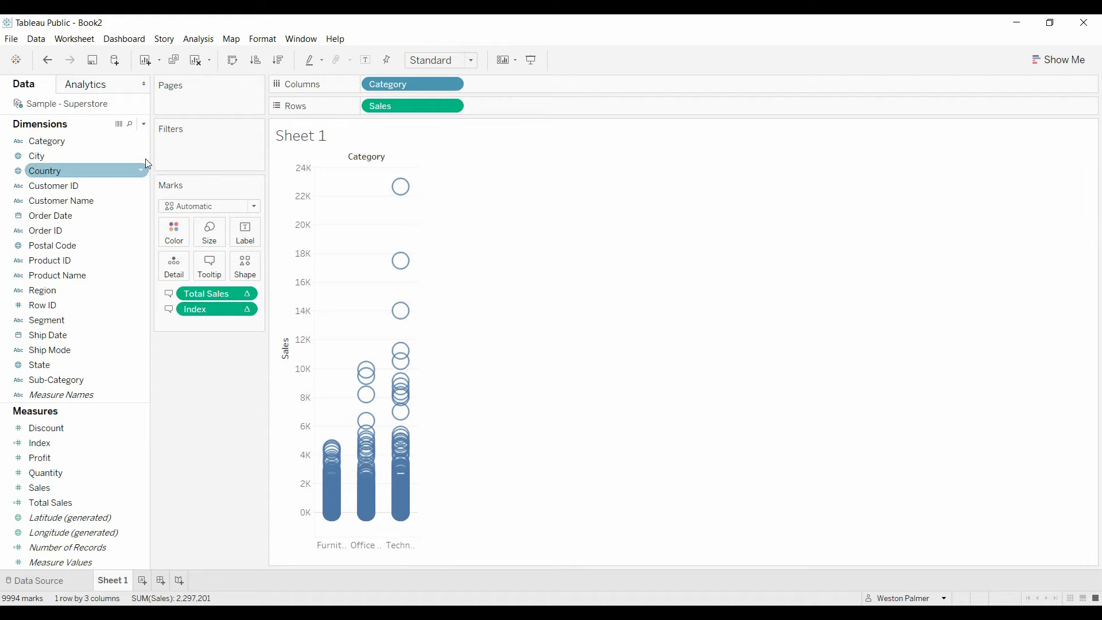
Create an Icon Counter field drafting IF [Index]<=TOTAL(SUM([Sales])) THEN [Index]*100000.
{"action": "left_click", "coordinate": [144, 125]}
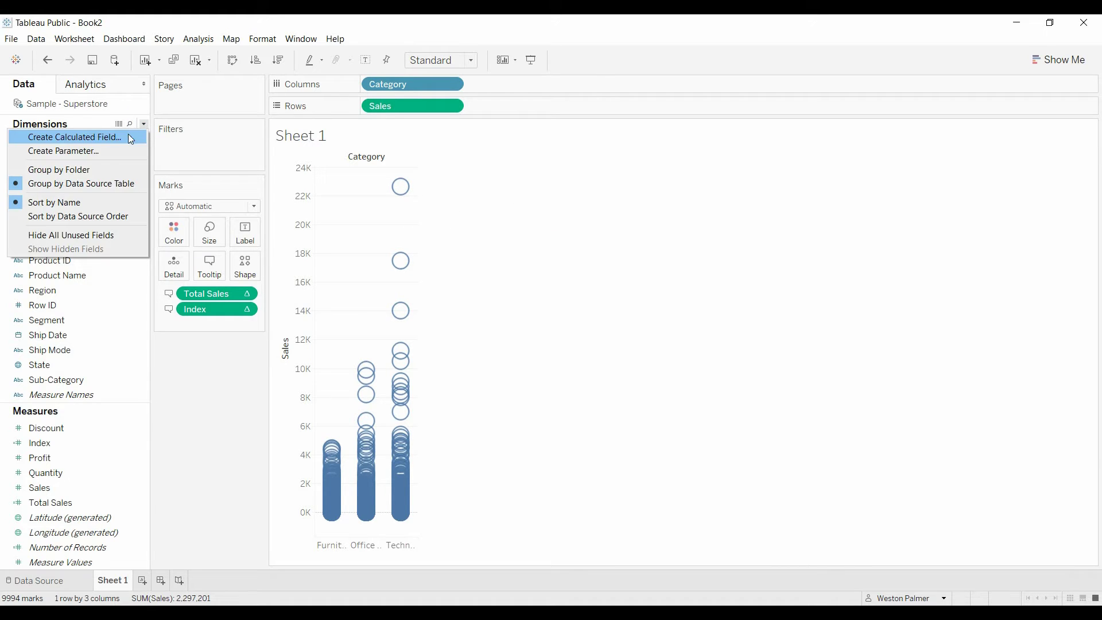
{"action": "left_click", "coordinate": [129, 134]}
{"action": "type", "text": "Icon Cou"}
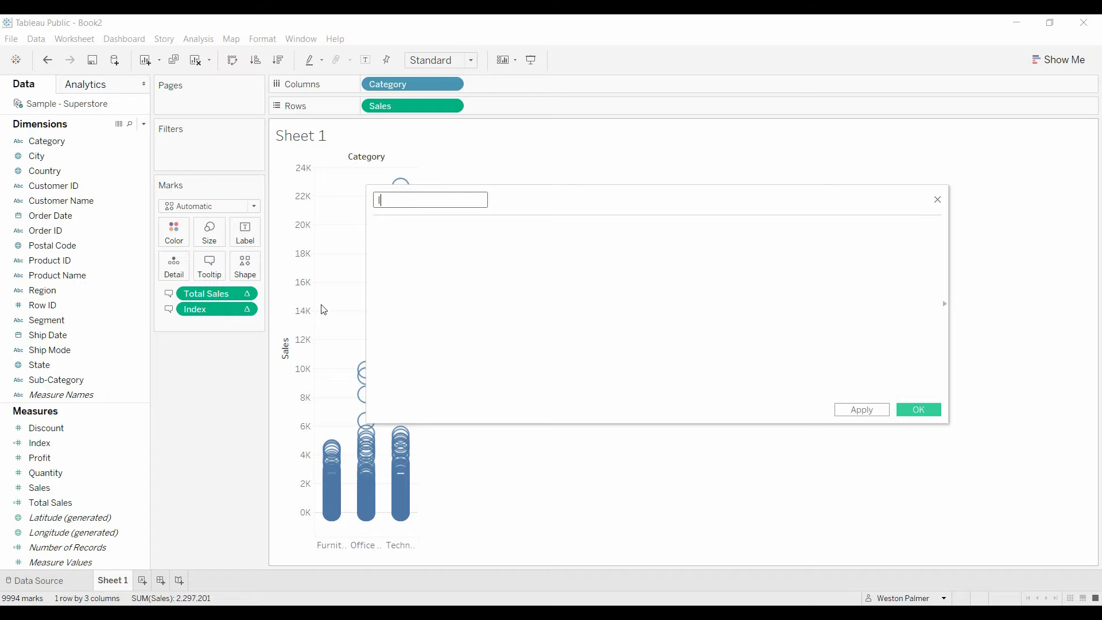
{"action": "type", "text": "er"}
{"action": "key", "text": "Tab"}
{"action": "type", "text": "If Inde"}
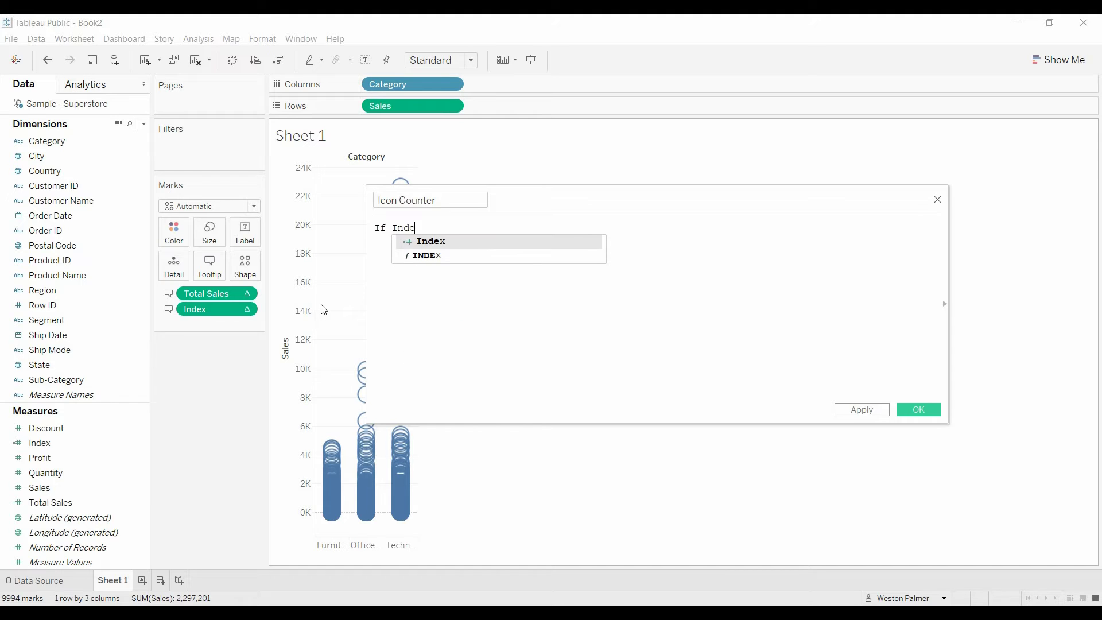
{"action": "key", "text": "Return"}
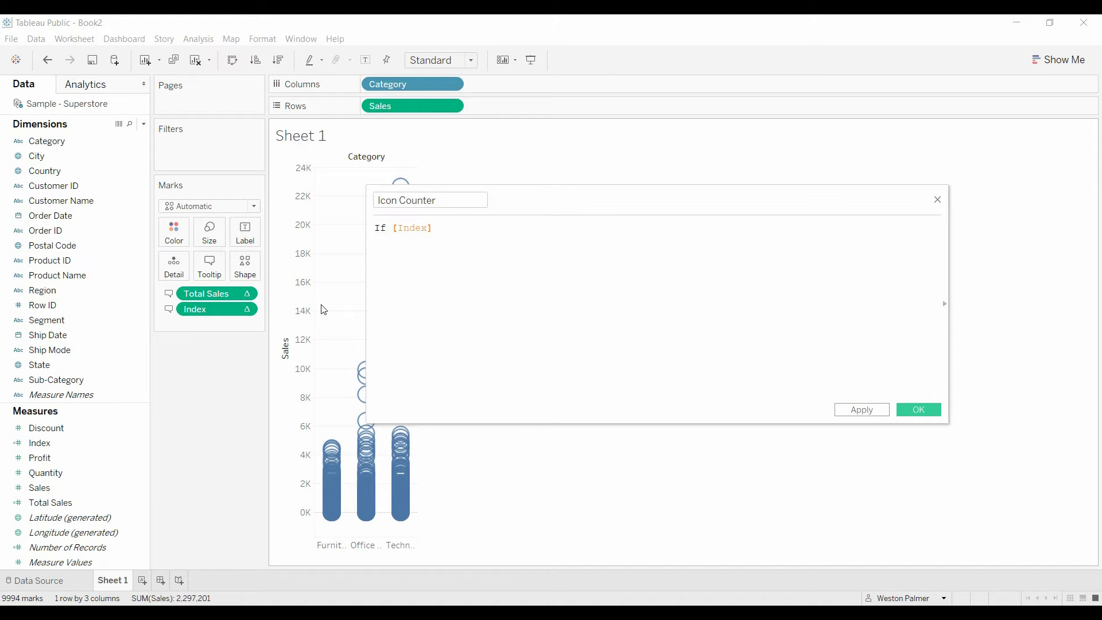
{"action": "type", "text": "=t"}
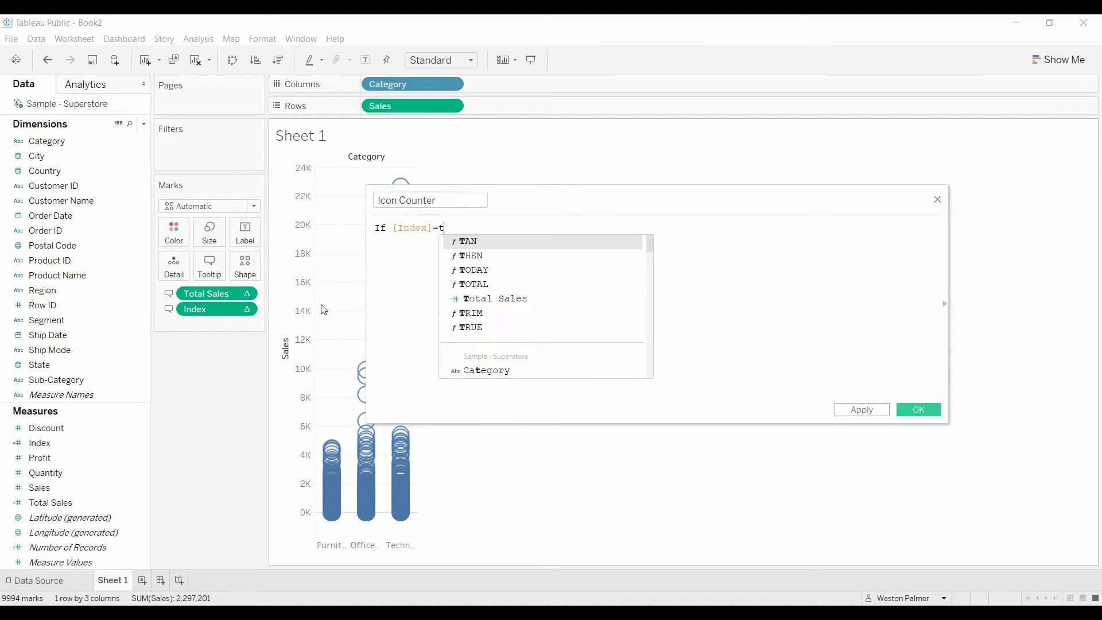
{"action": "key", "text": "Escape"}
{"action": "key", "text": "BackSpace"}
{"action": "type", "text": "<"}
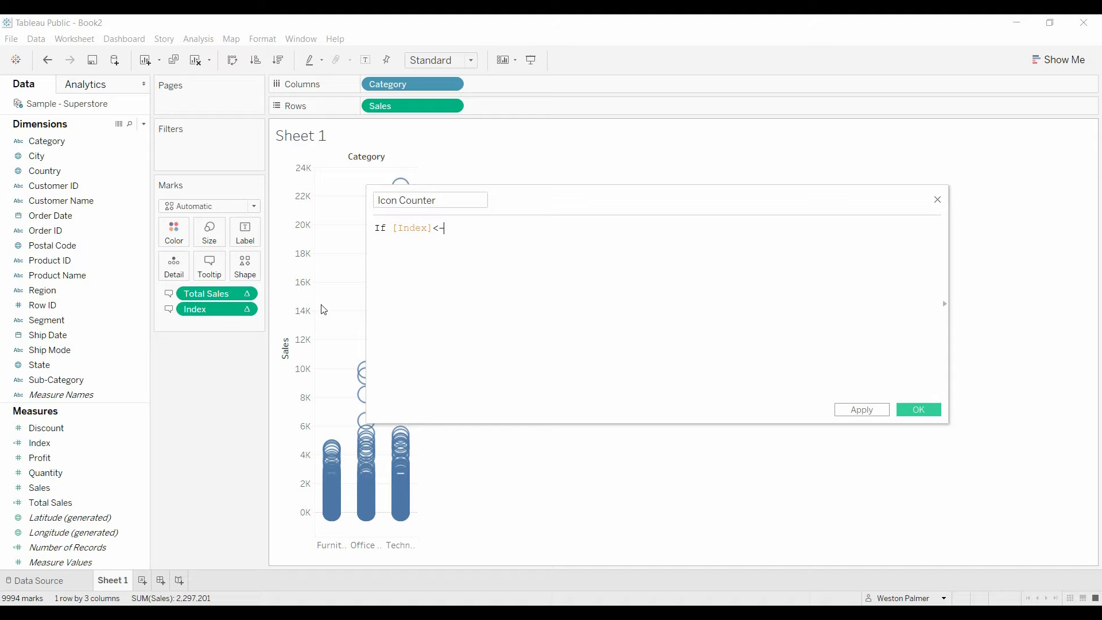
{"action": "type", "text": "=tota"}
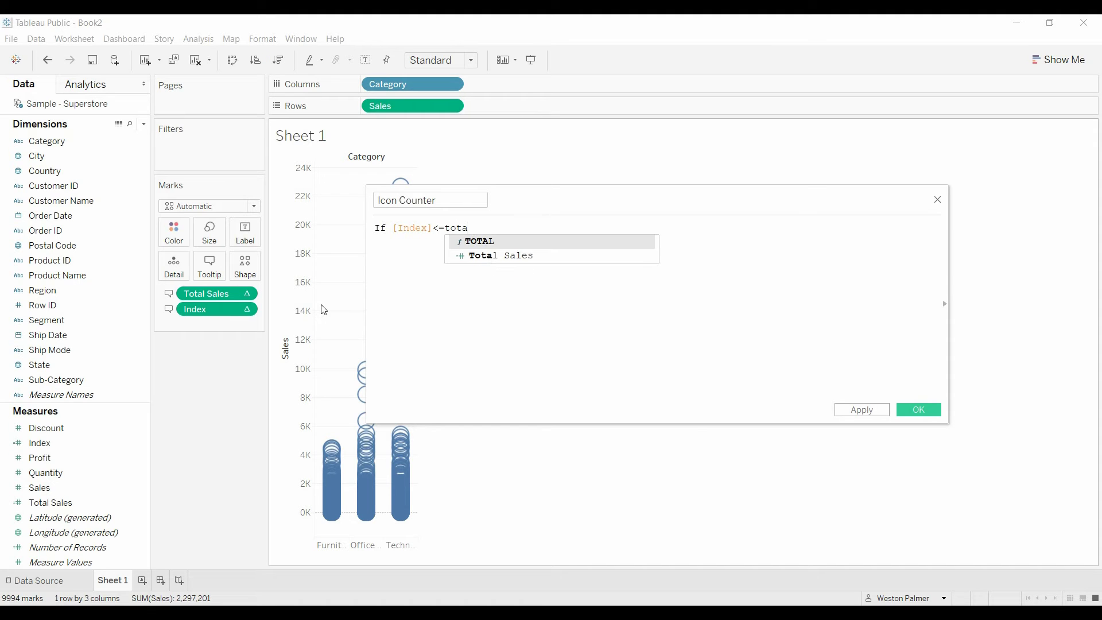
{"action": "key", "text": "Return"}
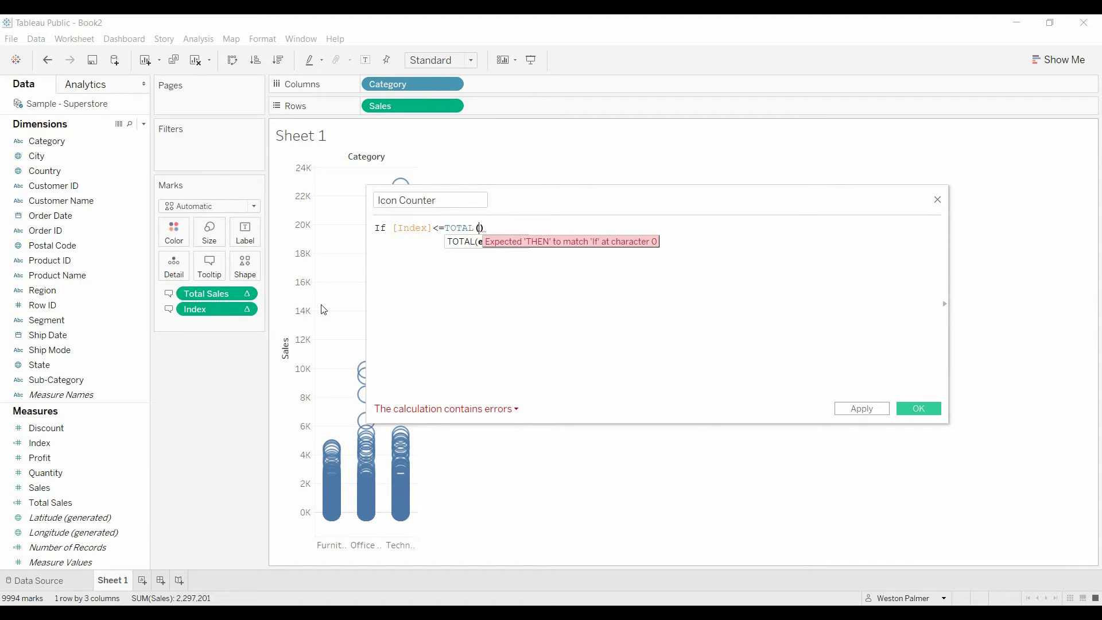
{"action": "type", "text": "sum(sale"}
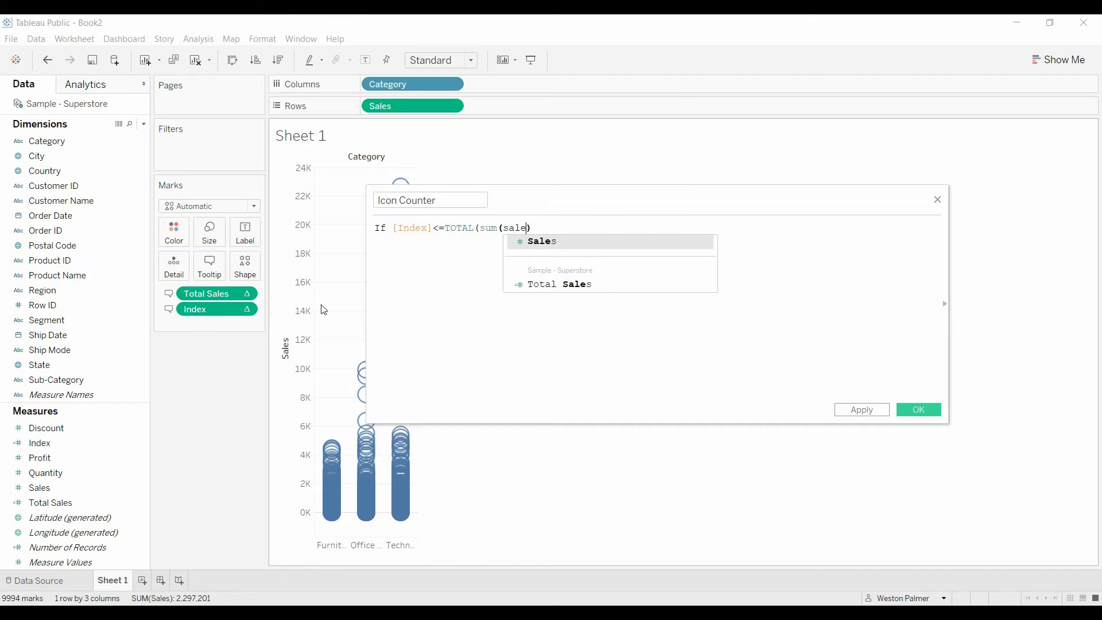
{"action": "key", "text": "Return"}
{"action": "type", "text": ")"}
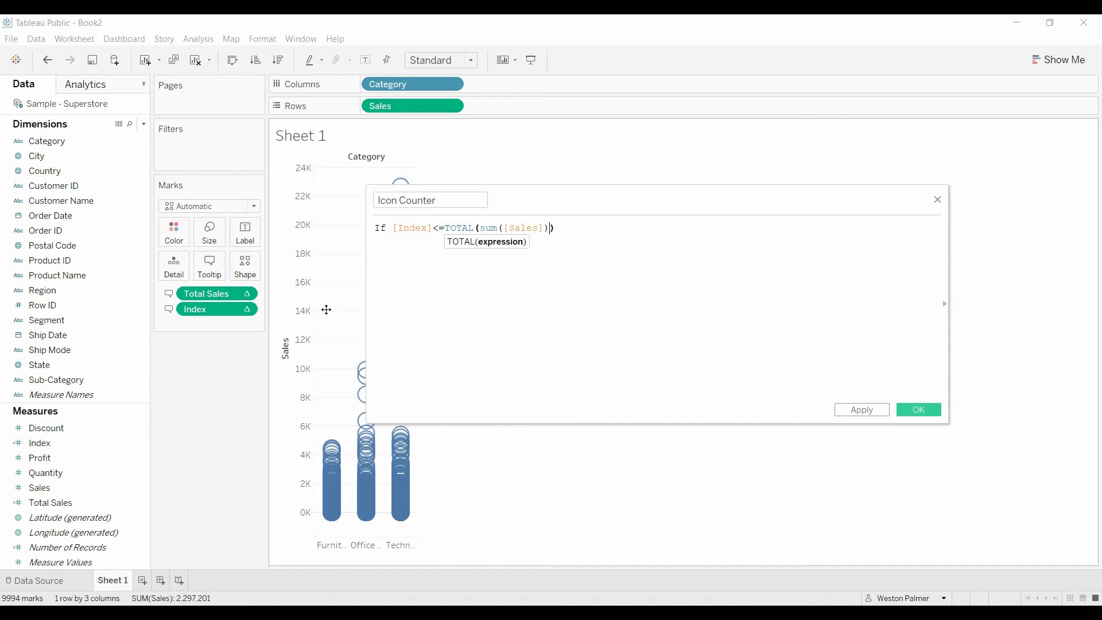
{"action": "type", "text": "THEN"}
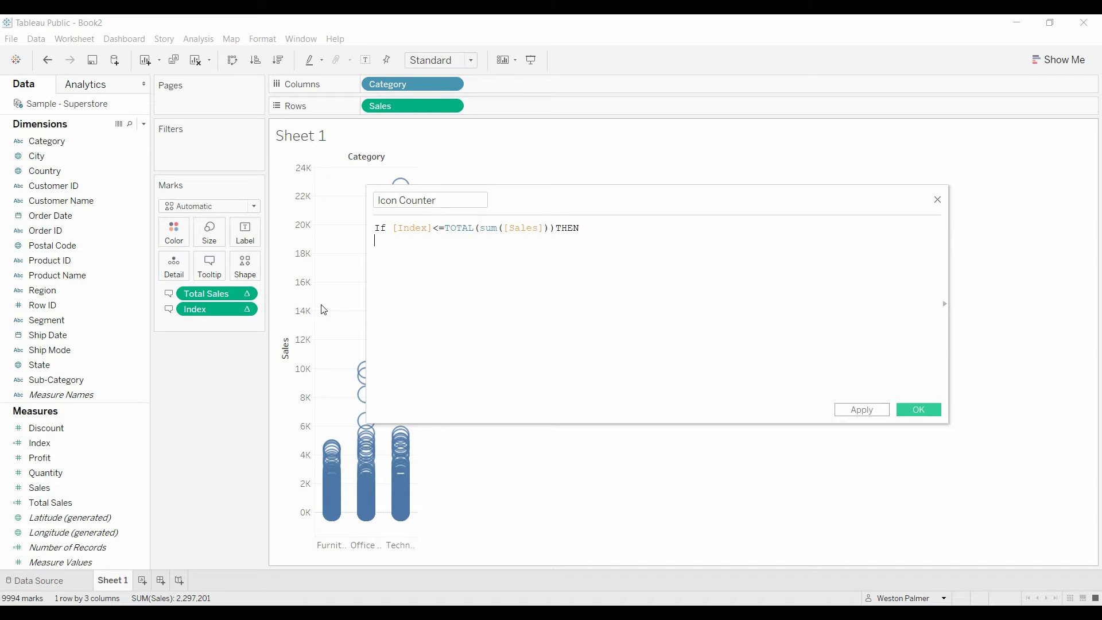
{"action": "type", "text": "inde"}
{"action": "key", "text": "Return"}
{"action": "type", "text": "*100000"}
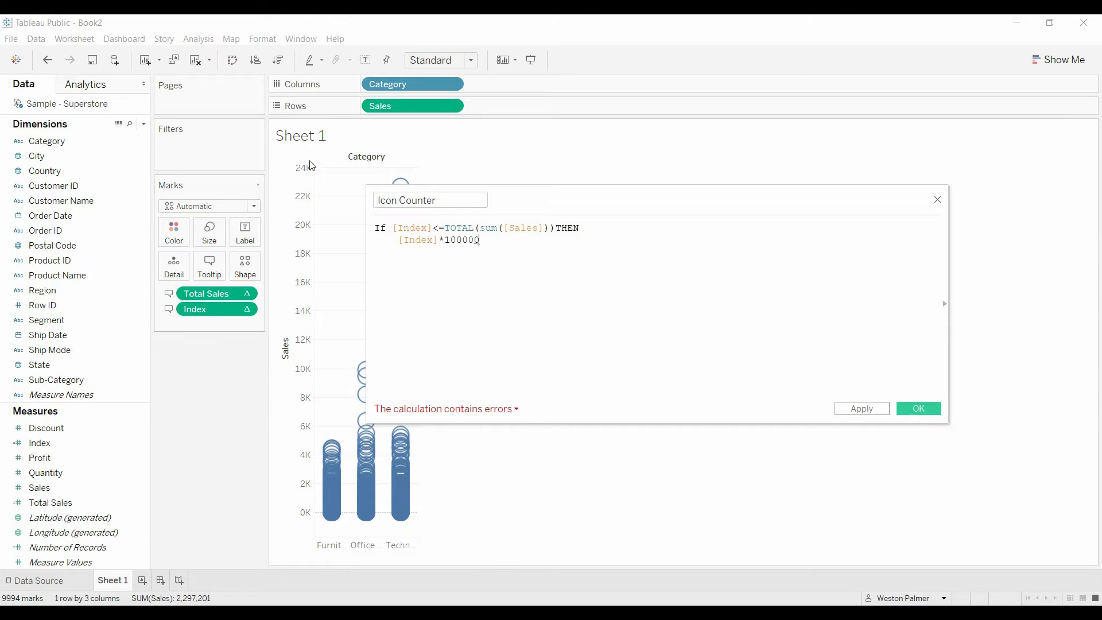
{"action": "type", "text": "0"}
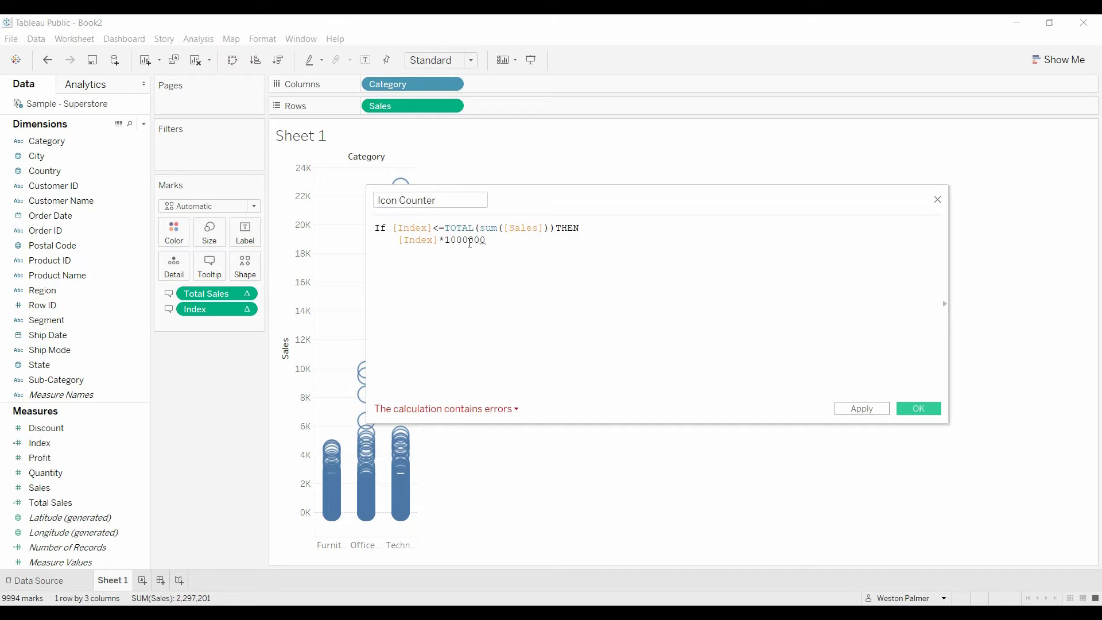
{"action": "key", "text": "BackSpace"}
Complete the condition as INT(TOTAL(SUM([Sales]))/100000), add END, and save the formula.
{"action": "left_click", "coordinate": [554, 227]}
{"action": "type", "text": "/100"}
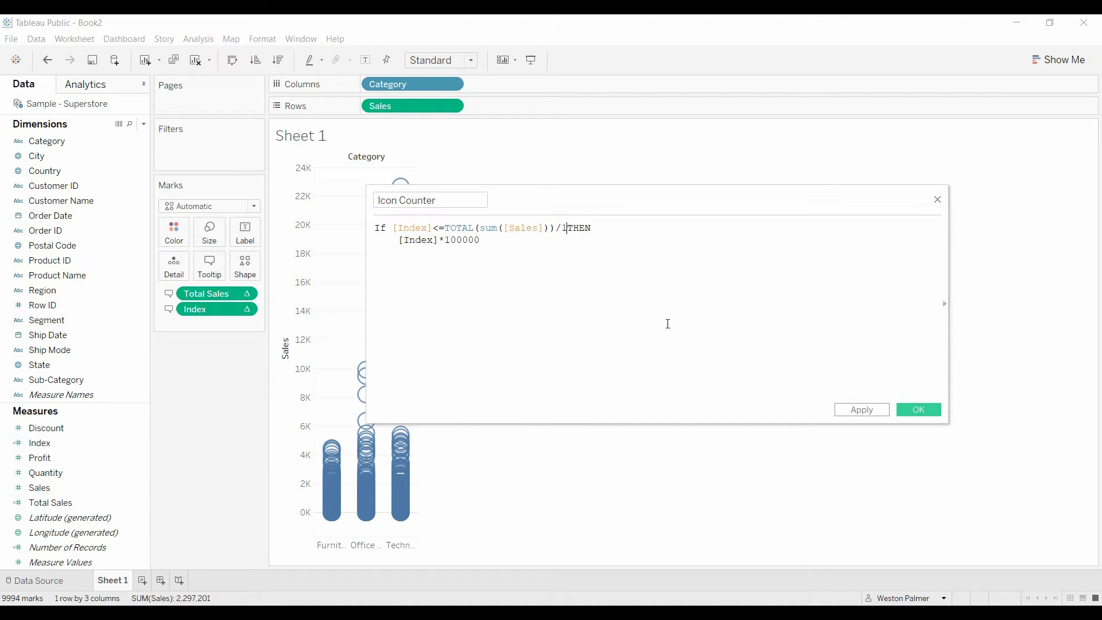
{"action": "type", "text": "000"}
{"action": "left_click", "coordinate": [513, 247]}
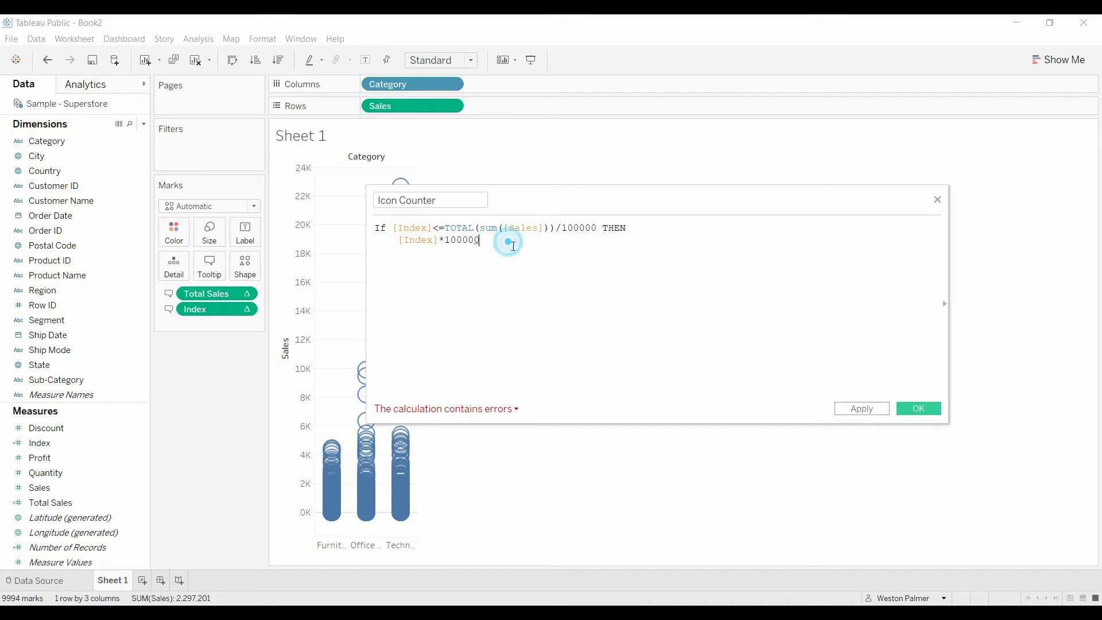
{"action": "type", "text": "end"}
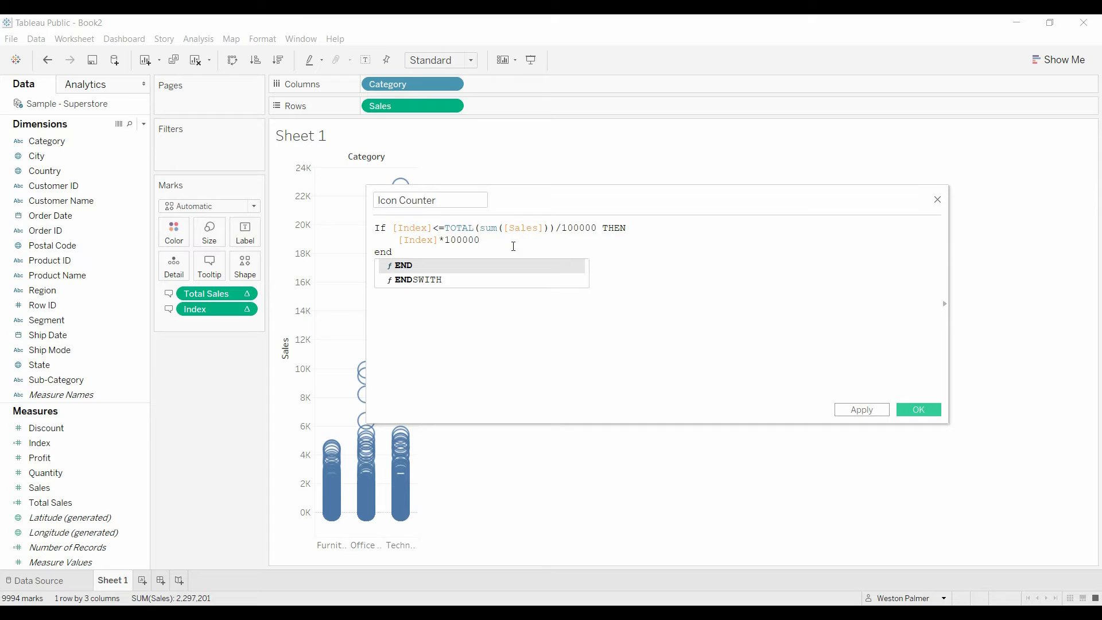
{"action": "key", "text": "Return"}
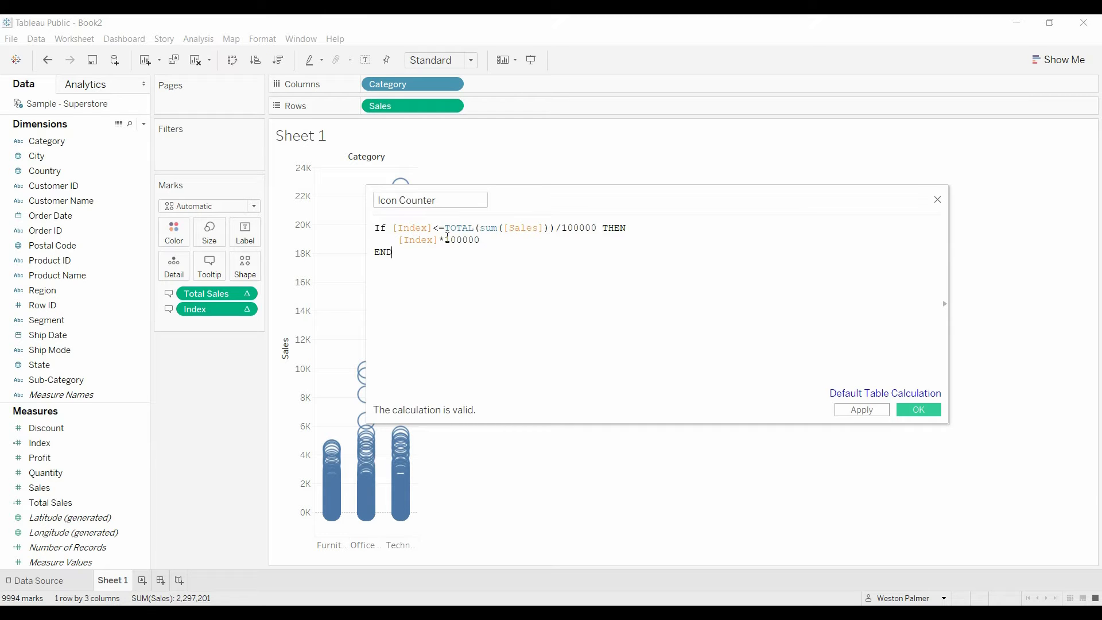
{"action": "left_click", "coordinate": [441, 229]}
{"action": "key", "text": "Right"}
{"action": "type", "text": "int("}
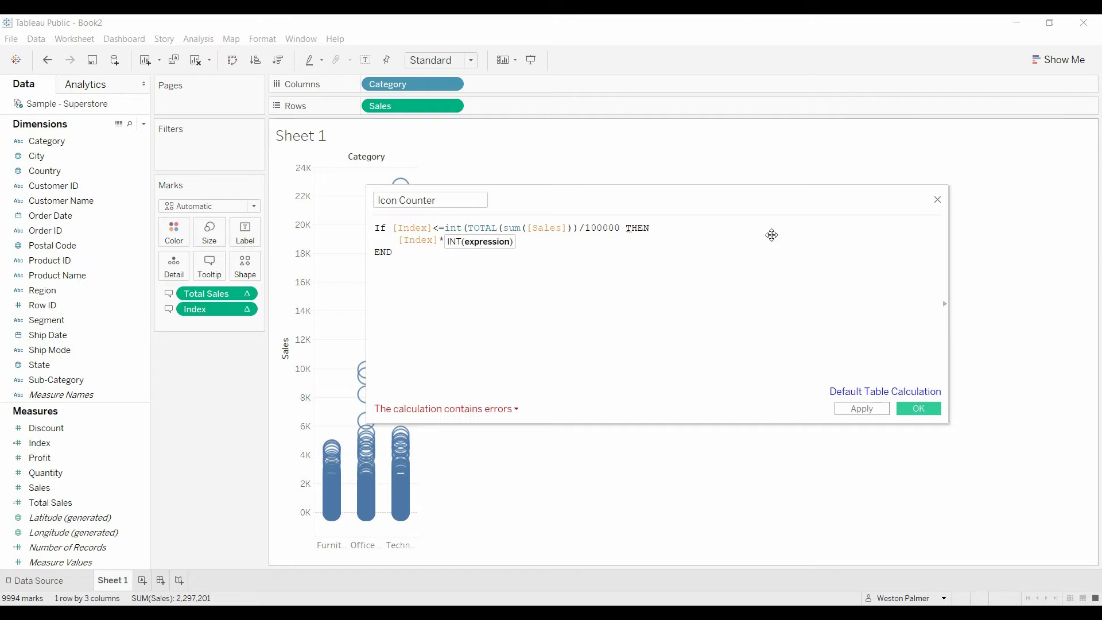
{"action": "left_click", "coordinate": [621, 228]}
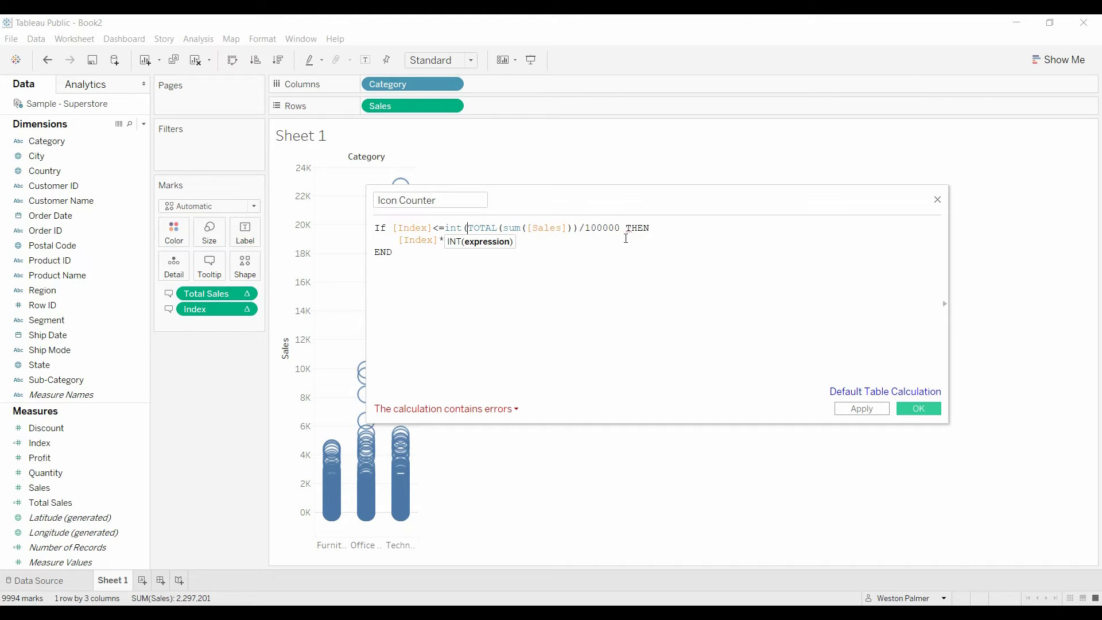
{"action": "type", "text": ")"}
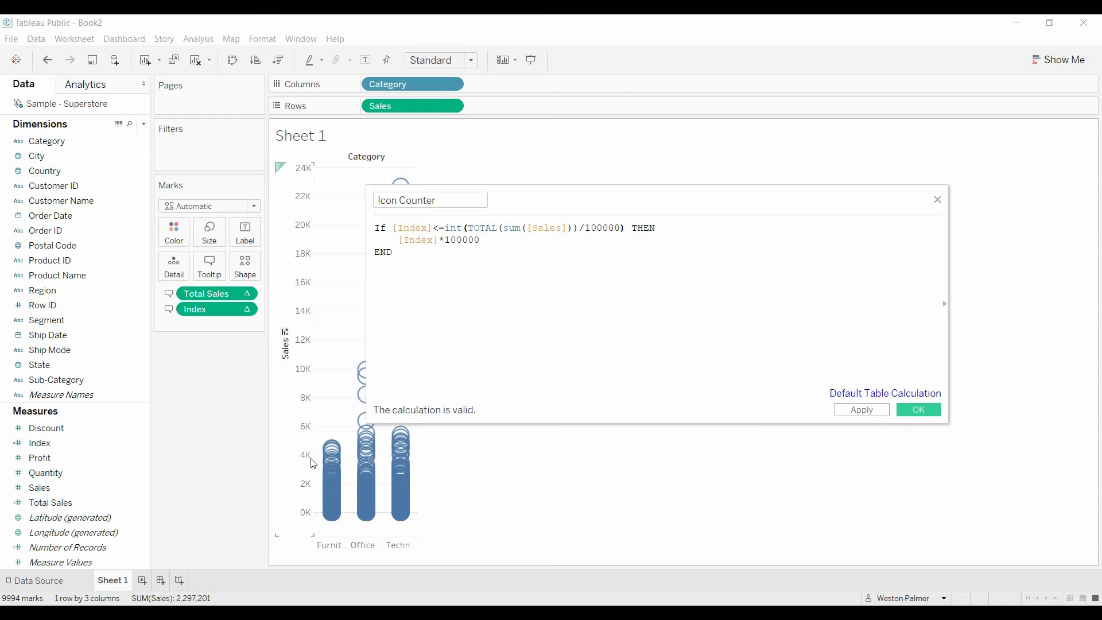
{"action": "mouse_move", "coordinate": [334, 462]}
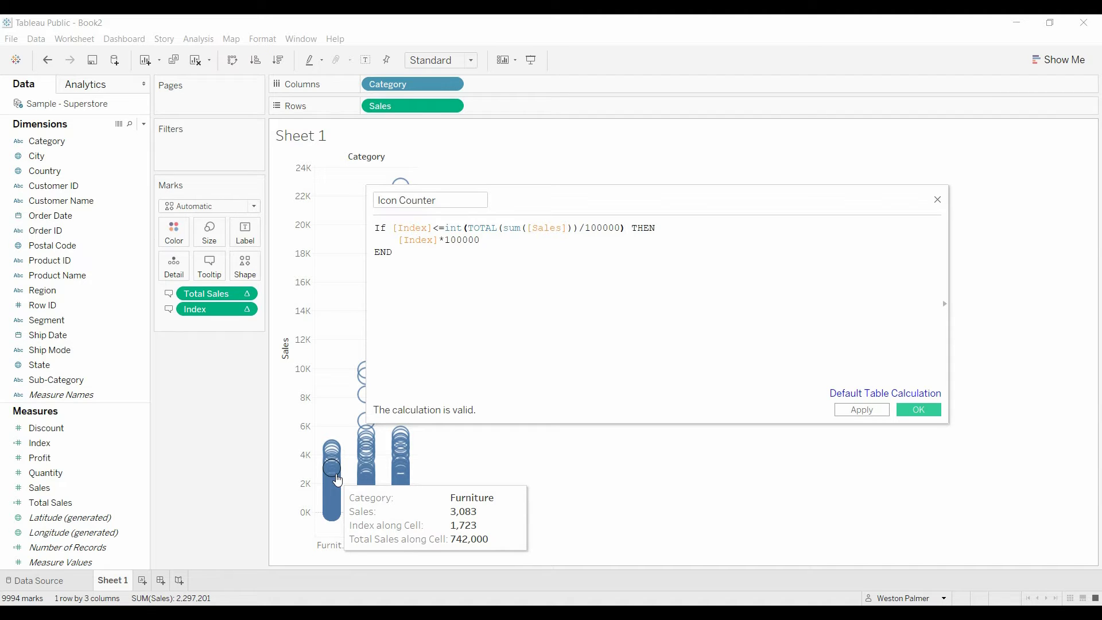
{"action": "left_click", "coordinate": [914, 411]}
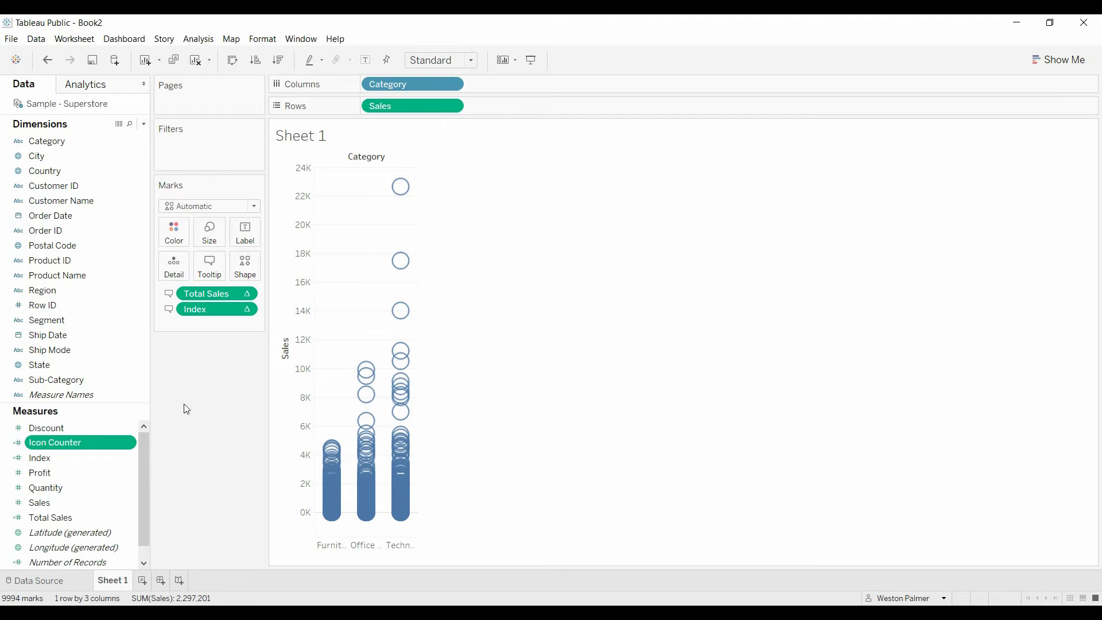
Replace Sales on Rows with Icon Counter and compute it along Cell.
{"action": "left_click_drag", "start_coordinate": [74, 443], "coordinate": [413, 112]}
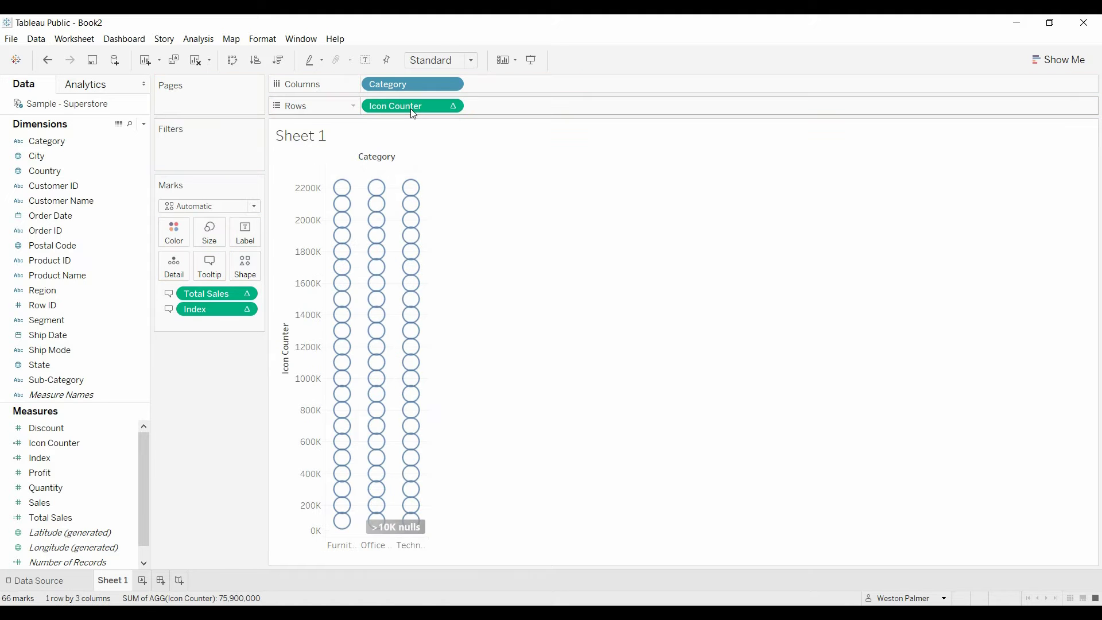
{"action": "left_click", "coordinate": [453, 107]}
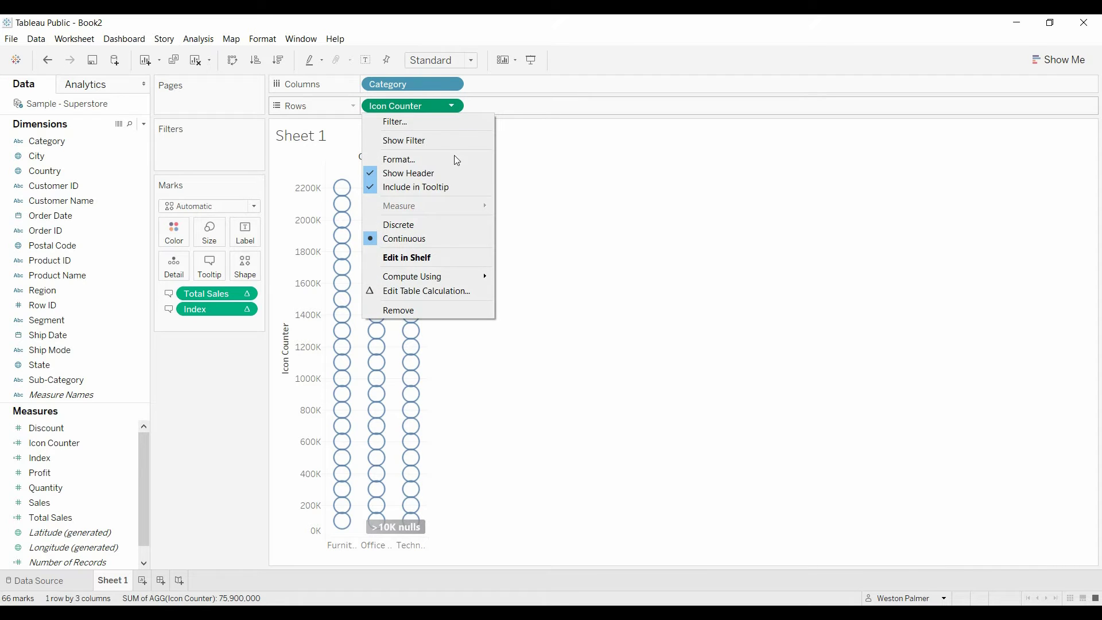
{"action": "mouse_move", "coordinate": [447, 277]}
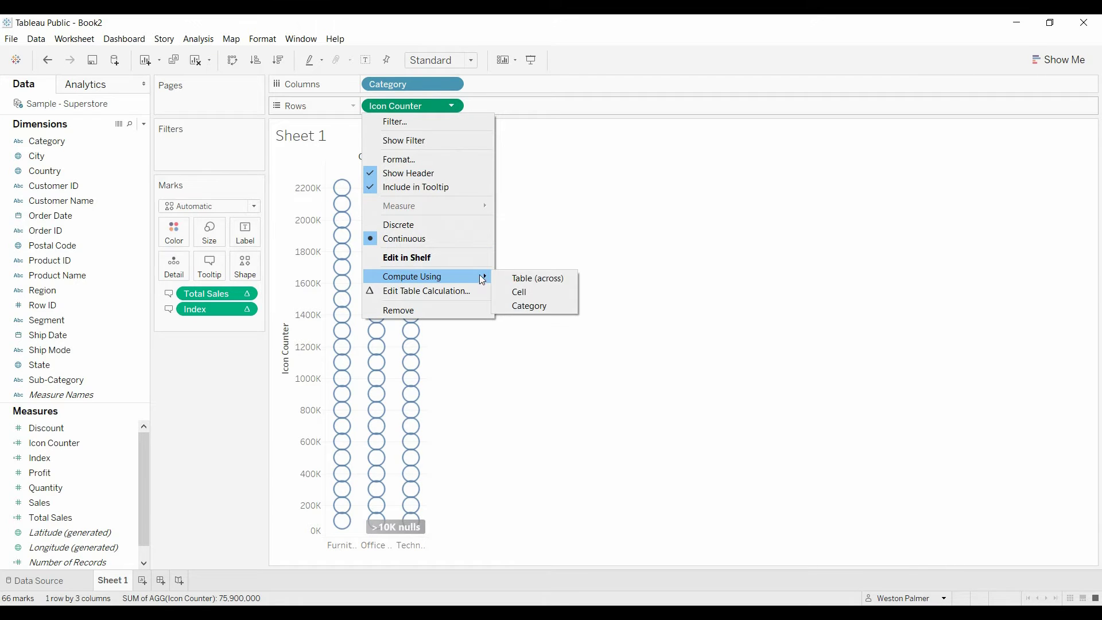
{"action": "left_click", "coordinate": [533, 289]}
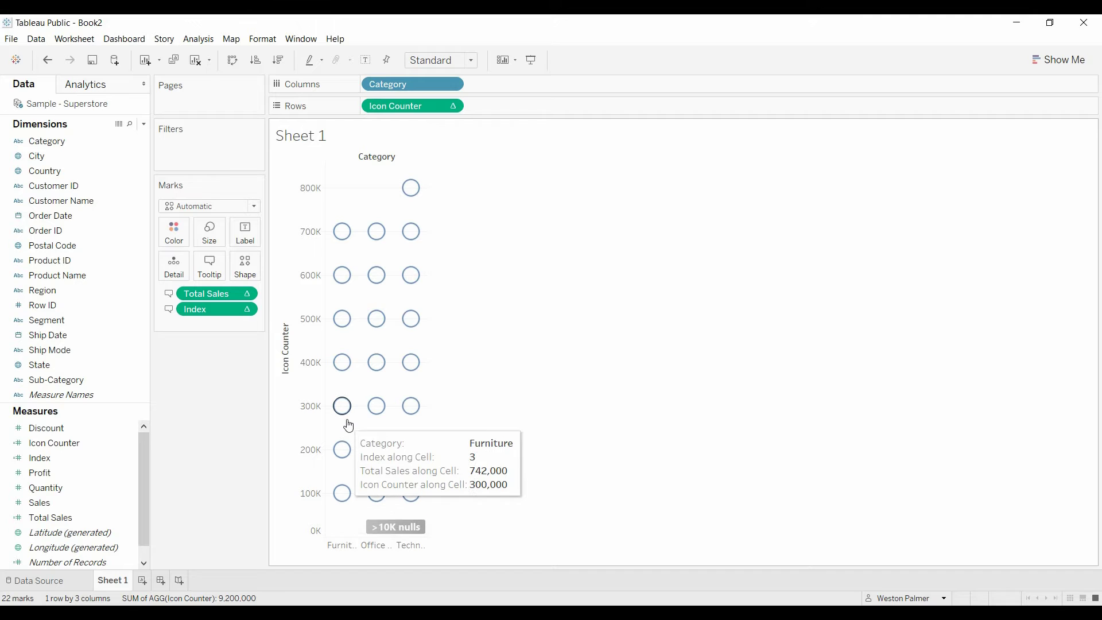
{"action": "mouse_move", "coordinate": [347, 363]}
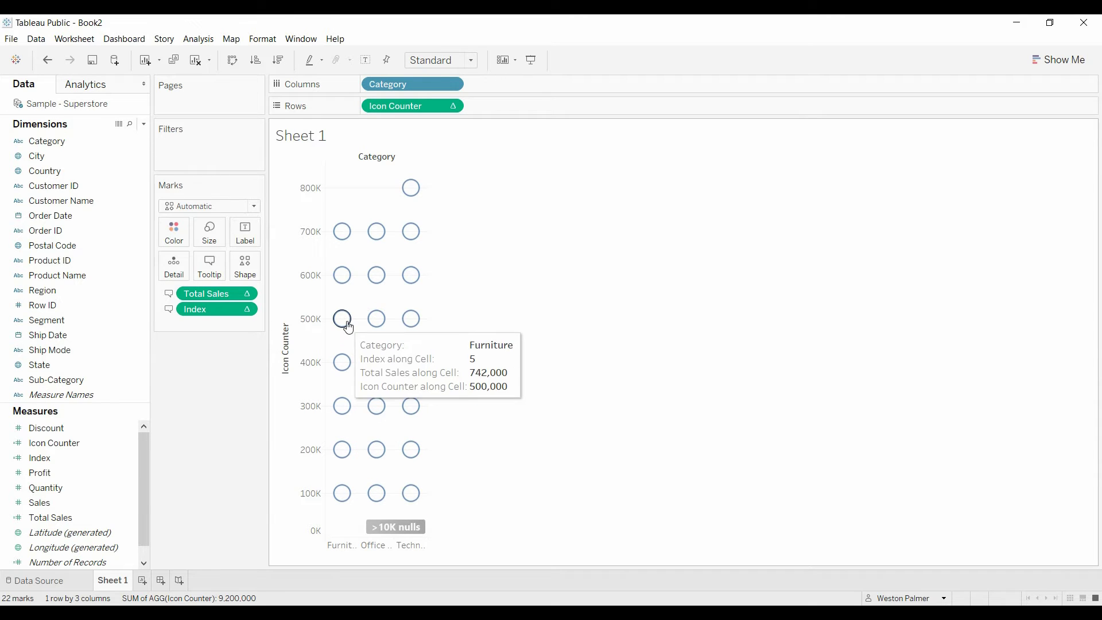
{"action": "mouse_move", "coordinate": [354, 232]}
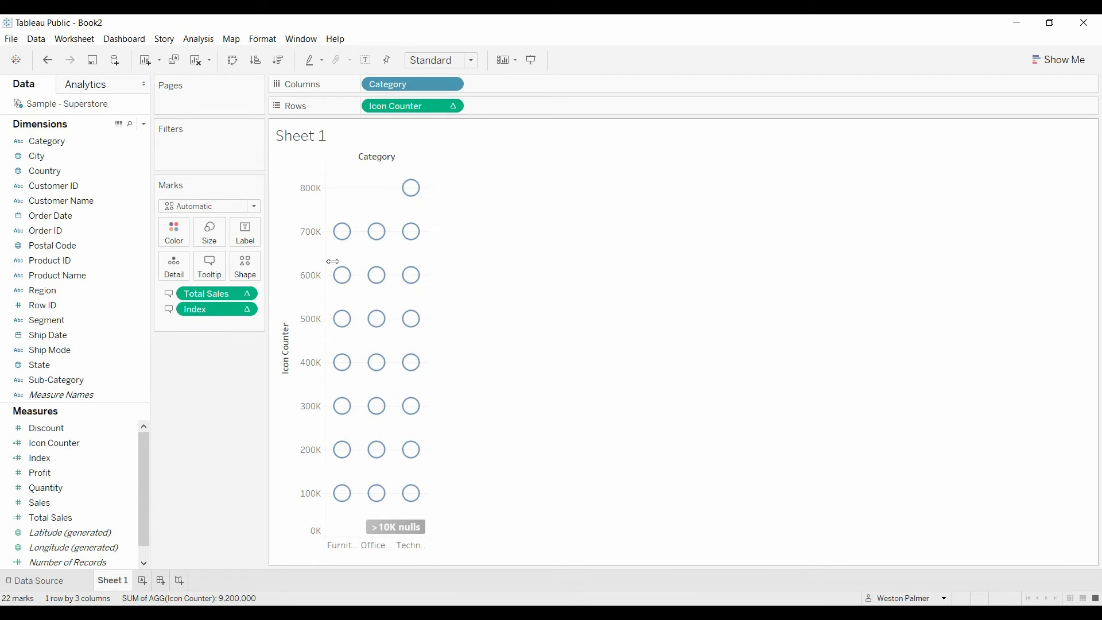
{"action": "left_click", "coordinate": [129, 443]}
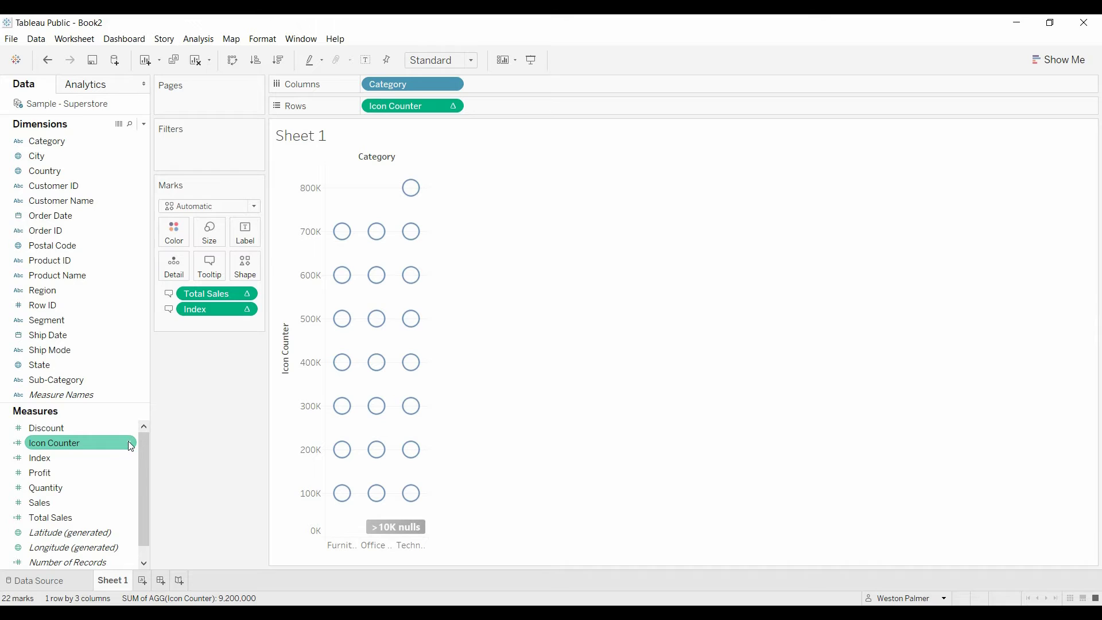
Change Icon Counter's condition to [Index]-1<=INT(...), adding one circle per category.
{"action": "right_click", "coordinate": [129, 441]}
{"action": "left_click", "coordinate": [143, 232]}
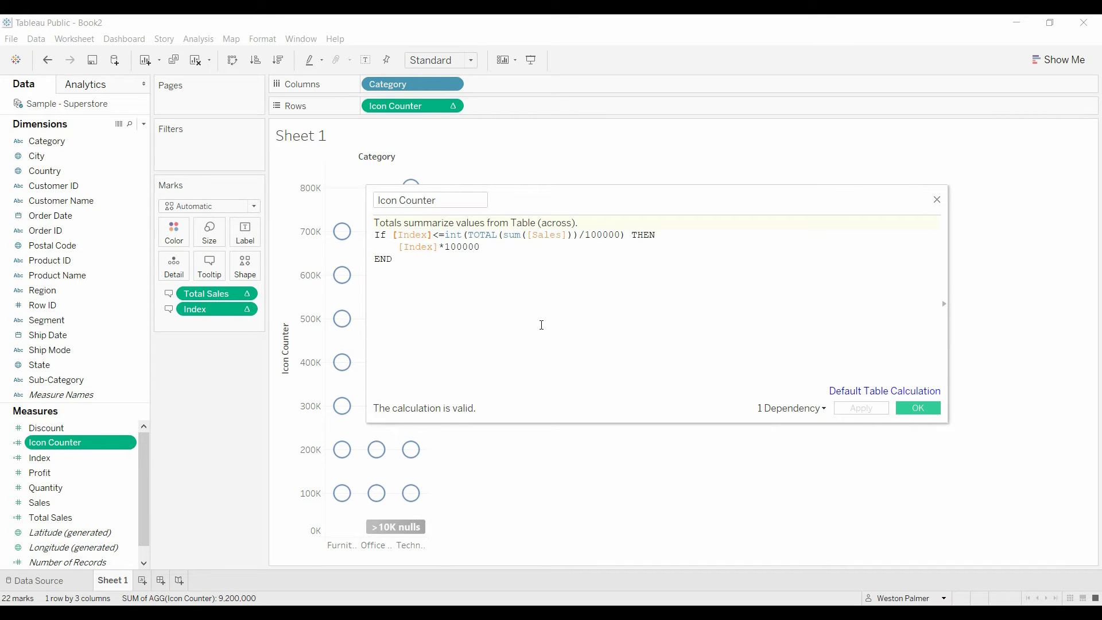
{"action": "type", "text": "-1"}
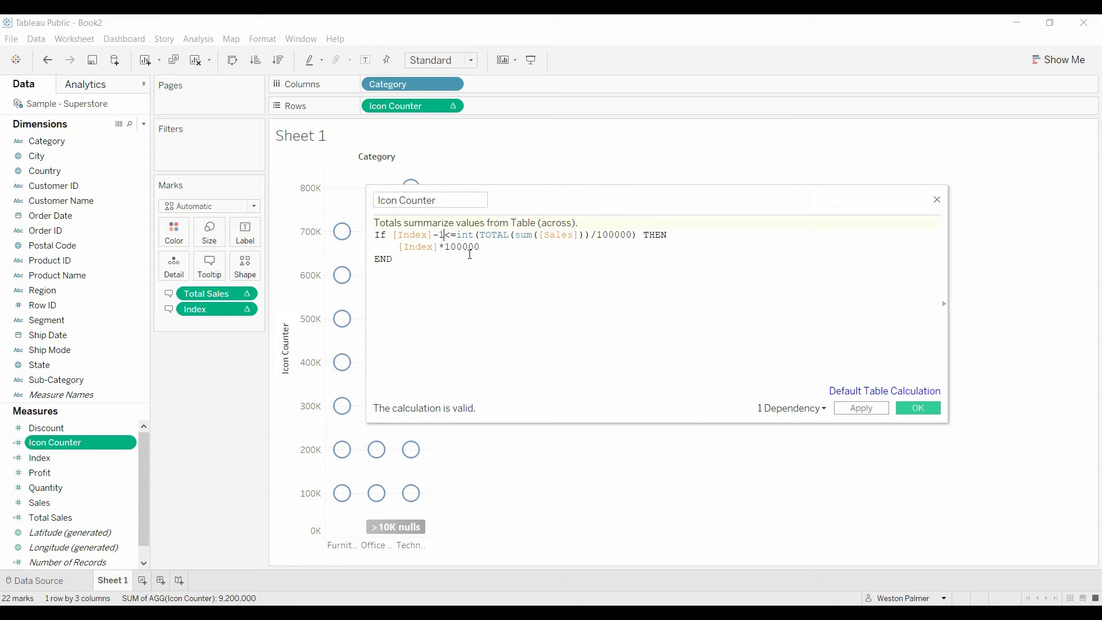
{"action": "left_click", "coordinate": [925, 408]}
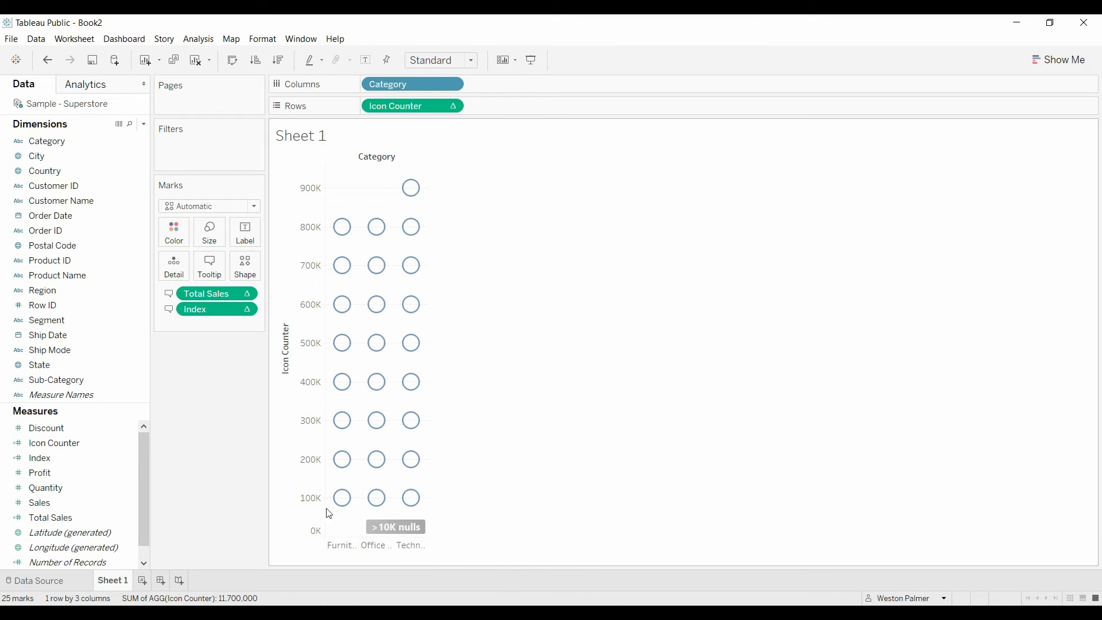
{"action": "mouse_move", "coordinate": [344, 511]}
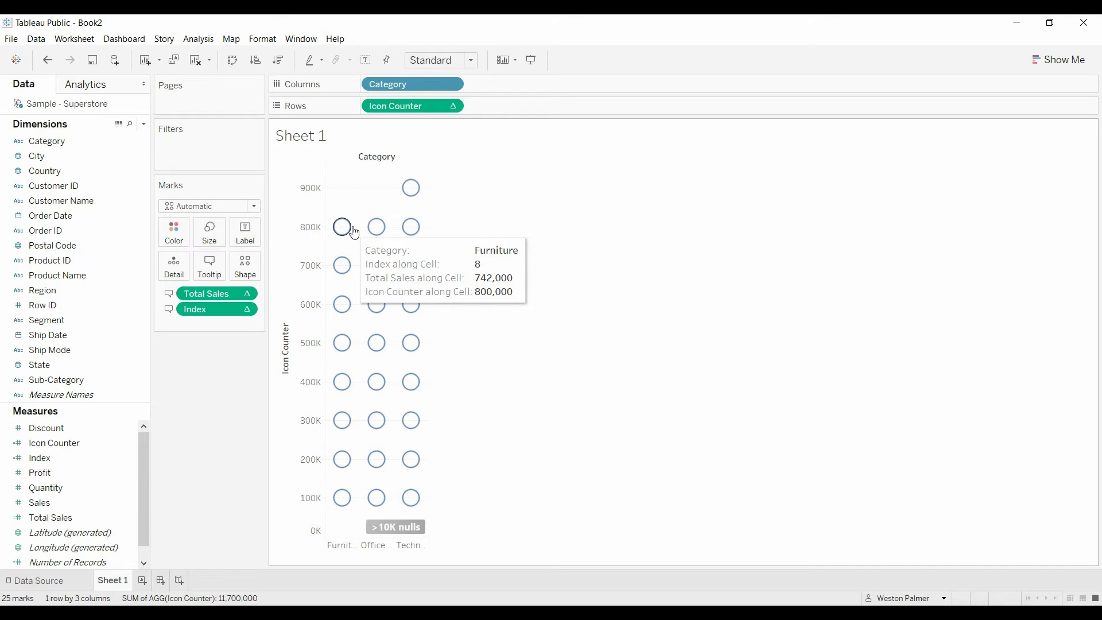
{"action": "left_click", "coordinate": [132, 443]}
{"action": "left_click", "coordinate": [175, 230]}
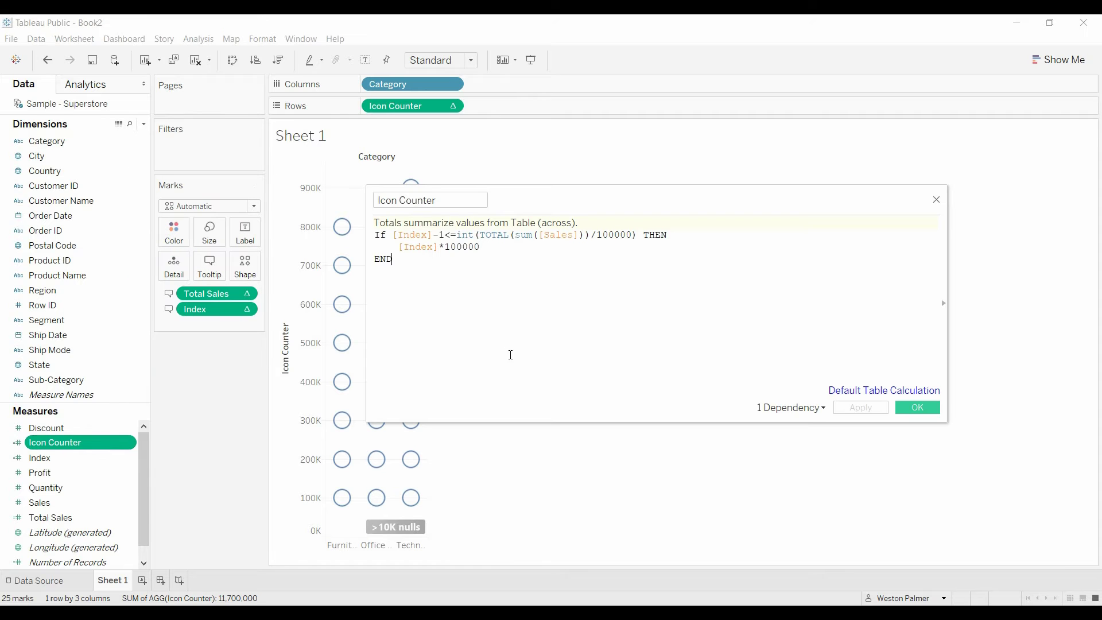
{"action": "scroll", "coordinate": [610, 292], "scroll_direction": "up", "scroll_amount": 3, "text": "ctrl"}
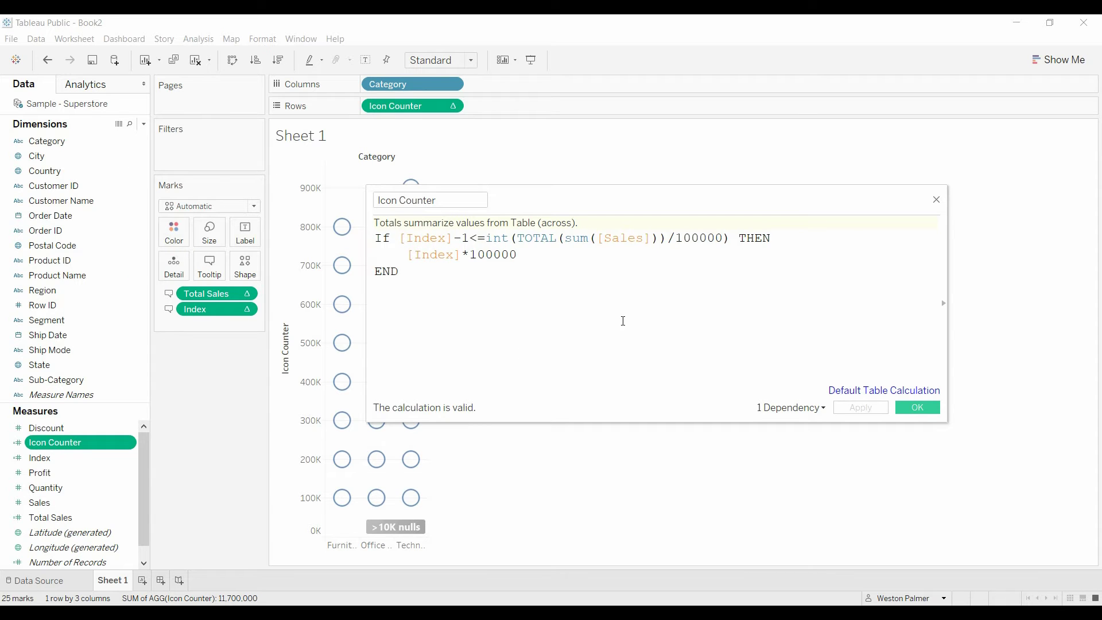
{"action": "left_click_drag", "start_coordinate": [590, 197], "coordinate": [669, 238]}
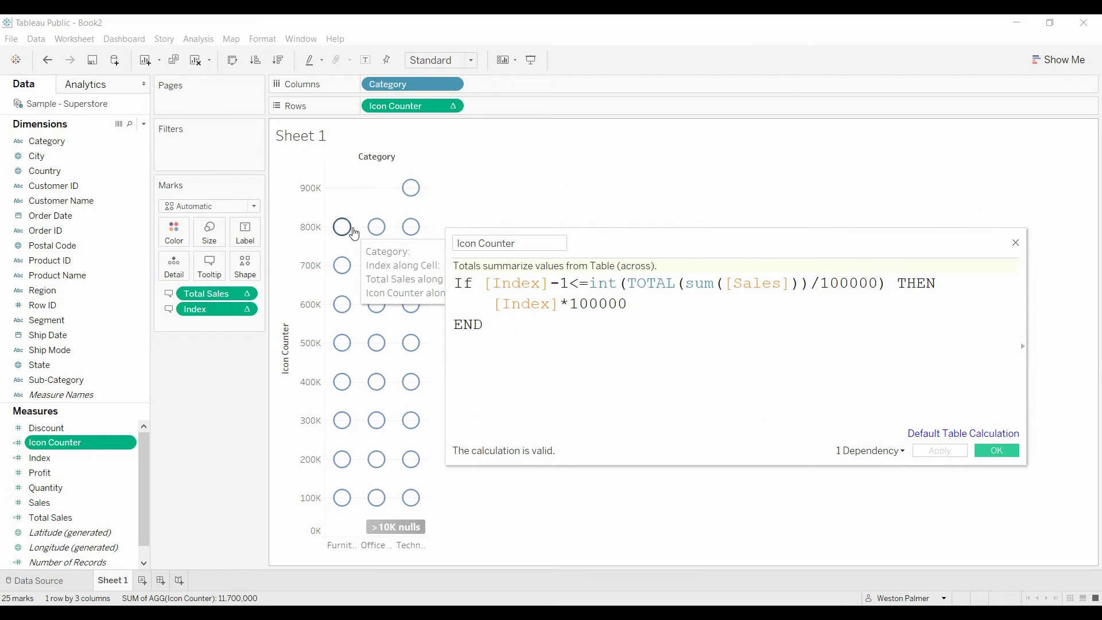
{"action": "left_click_drag", "start_coordinate": [597, 255], "coordinate": [595, 348]}
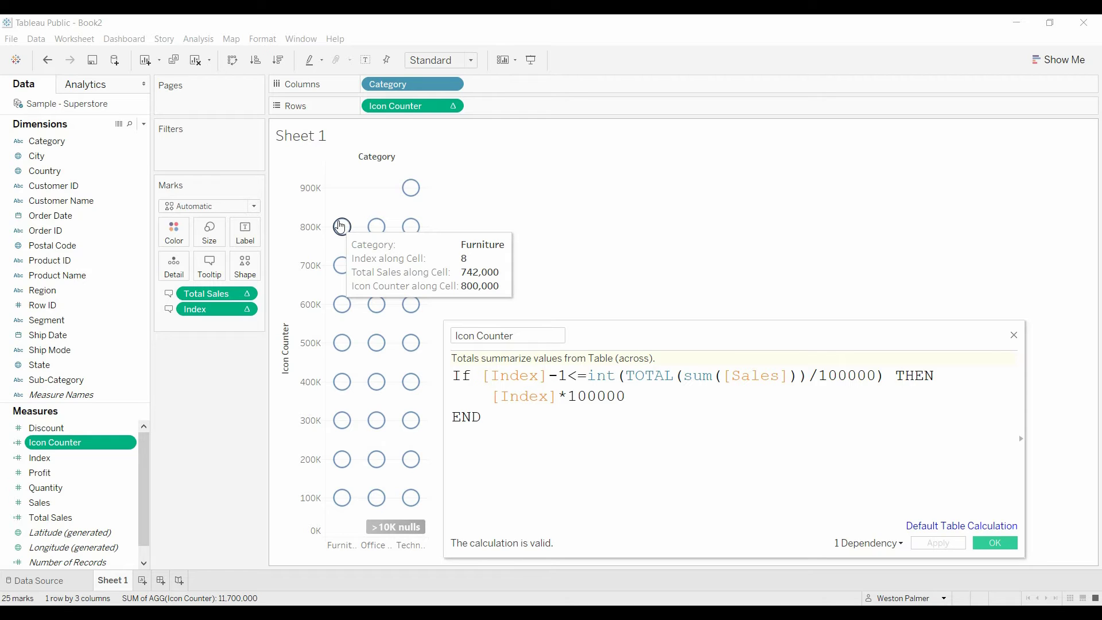
{"action": "left_click", "coordinate": [1013, 336]}
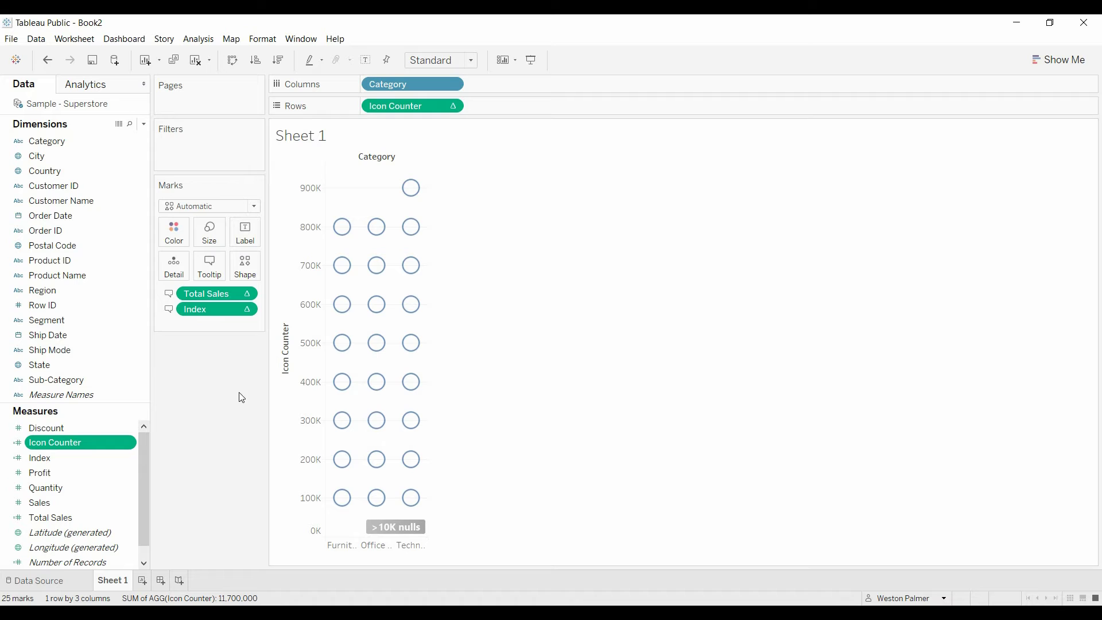
{"action": "mouse_move", "coordinate": [339, 227]}
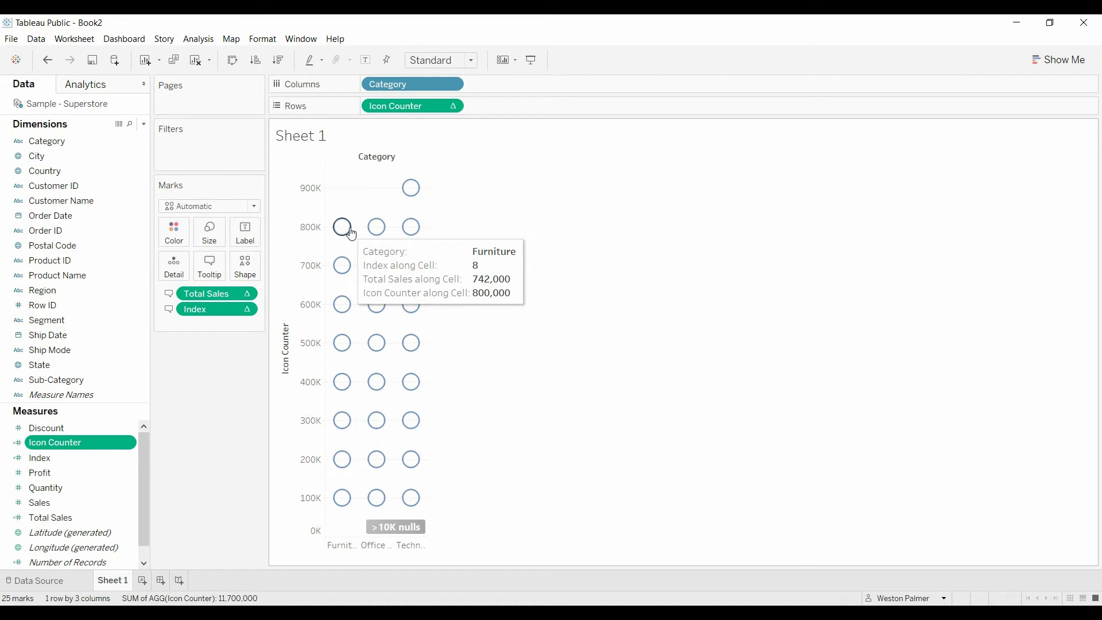
Duplicate Icon Counter and rename the copy's calculation to Icon Tooltip.
{"action": "left_click", "coordinate": [129, 446]}
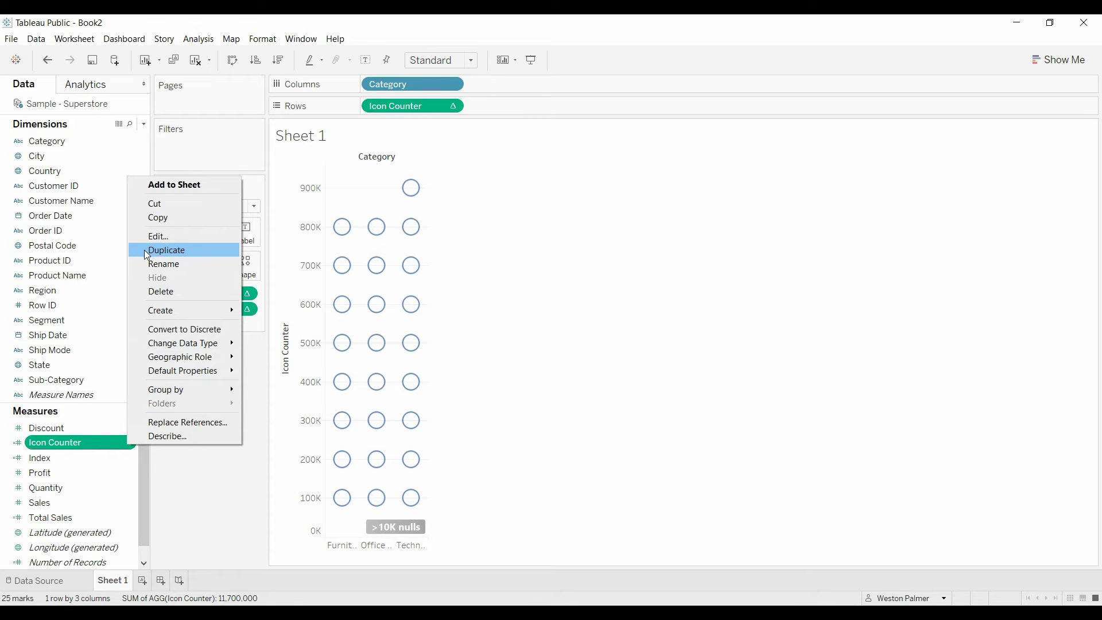
{"action": "left_click", "coordinate": [144, 250]}
{"action": "left_click", "coordinate": [128, 457]}
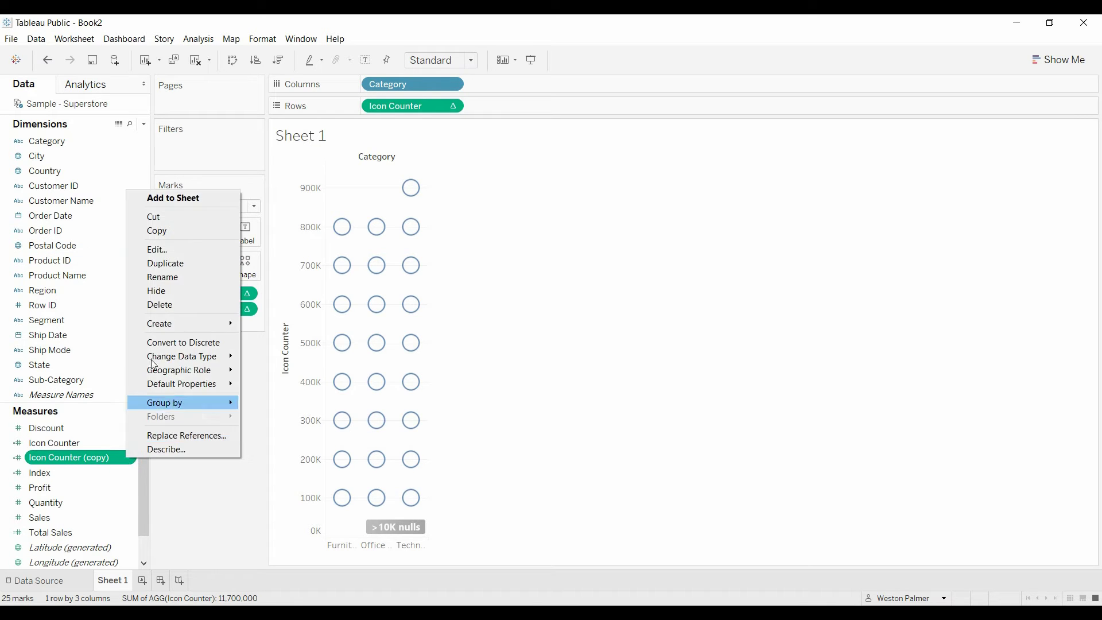
{"action": "left_click", "coordinate": [163, 250]}
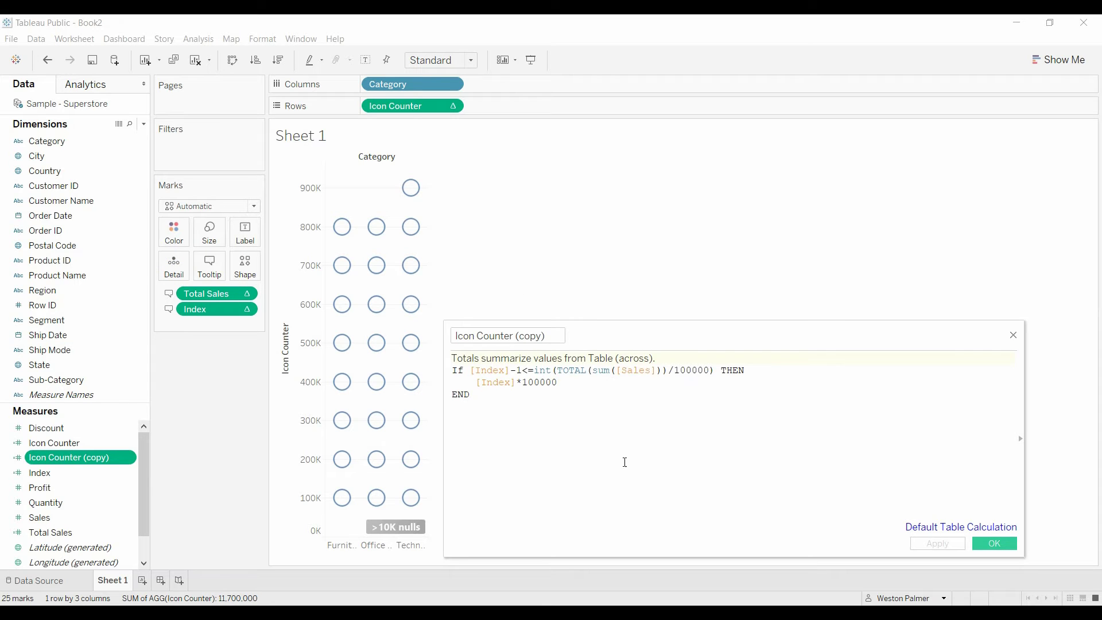
{"action": "scroll", "coordinate": [631, 473], "scroll_direction": "up", "scroll_amount": 3}
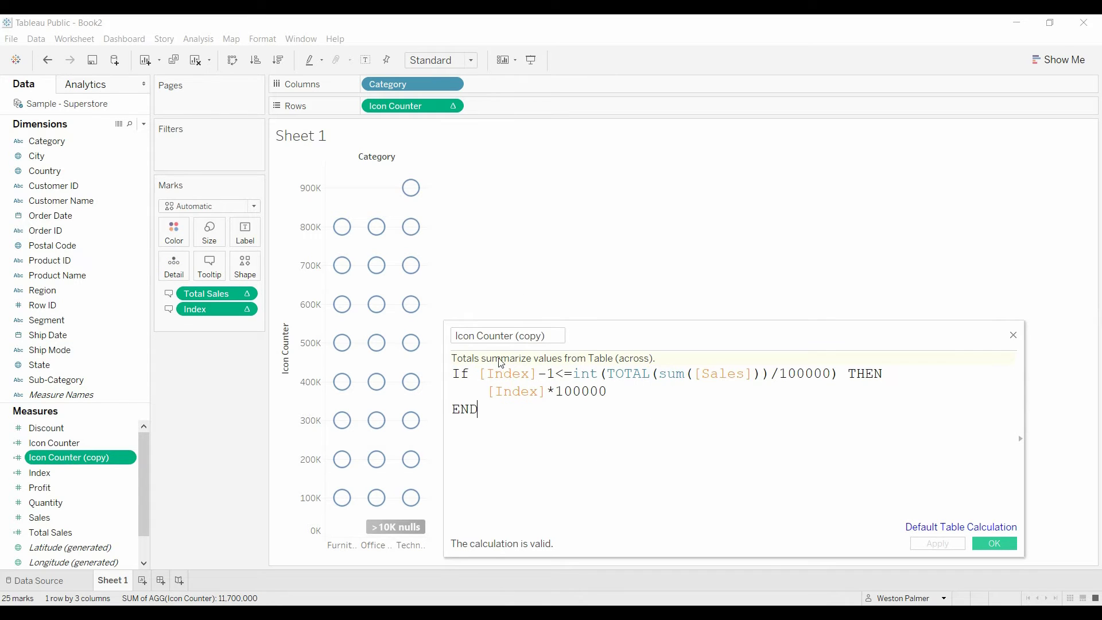
{"action": "left_click", "coordinate": [489, 335]}
{"action": "left_click_drag", "start_coordinate": [477, 336], "coordinate": [549, 338]}
{"action": "type", "text": "Tool"}
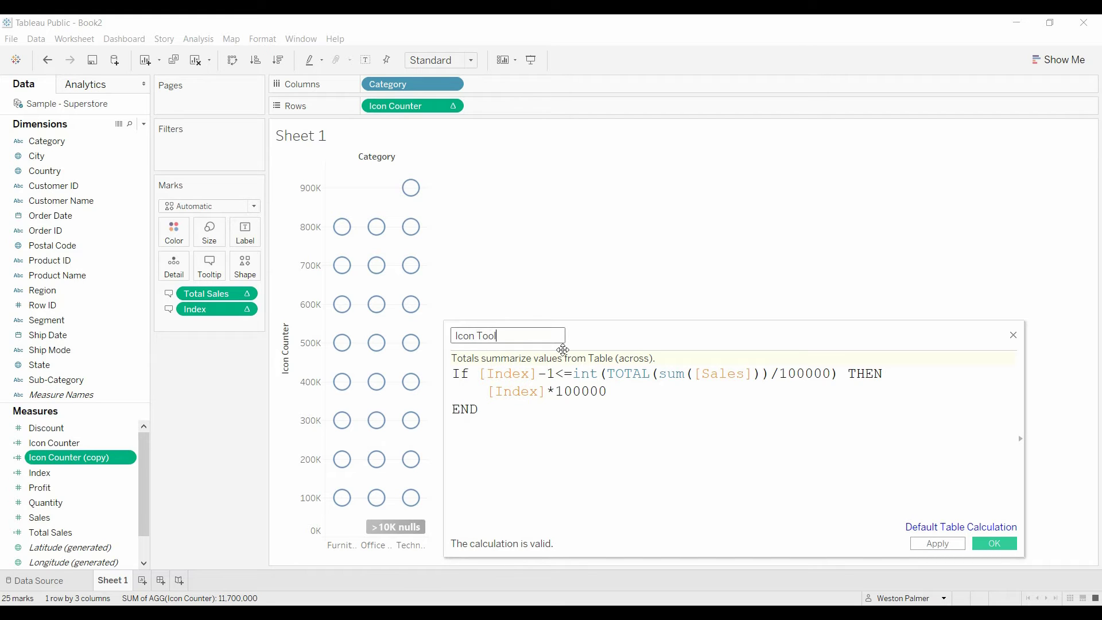
{"action": "type", "text": "tip"}
Remove the -1 from the first condition and start an ELSEIF [Index]-1 <= int(...) line before END.
{"action": "double_click", "coordinate": [553, 374]}
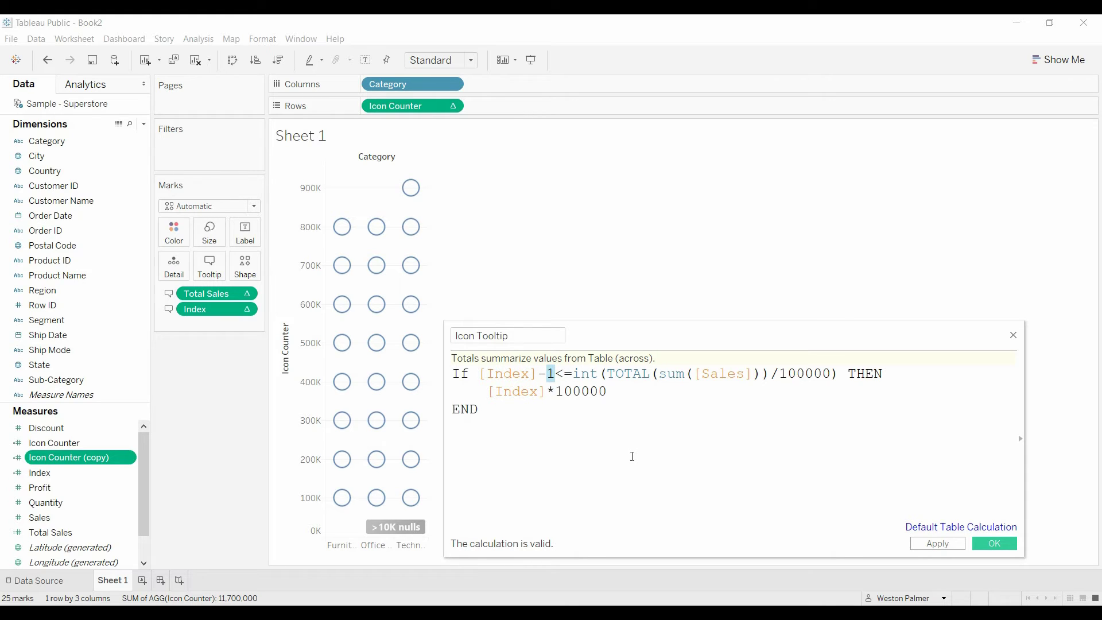
{"action": "key", "text": "BackSpace"}
{"action": "key", "text": "BackSpace"}
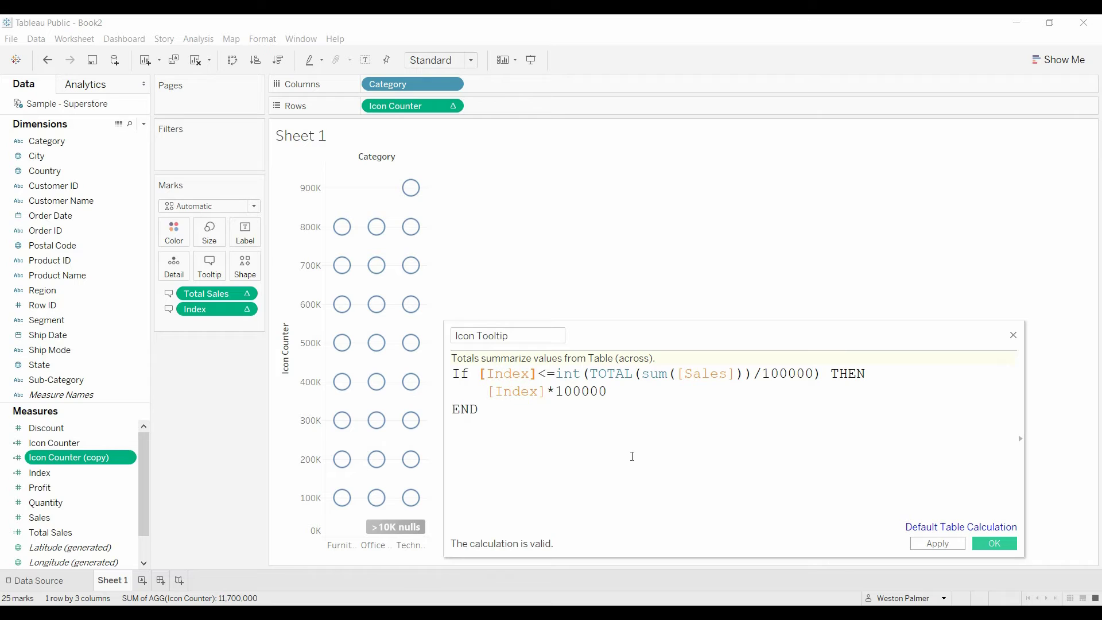
{"action": "left_click", "coordinate": [611, 403]}
{"action": "key", "text": "Return"}
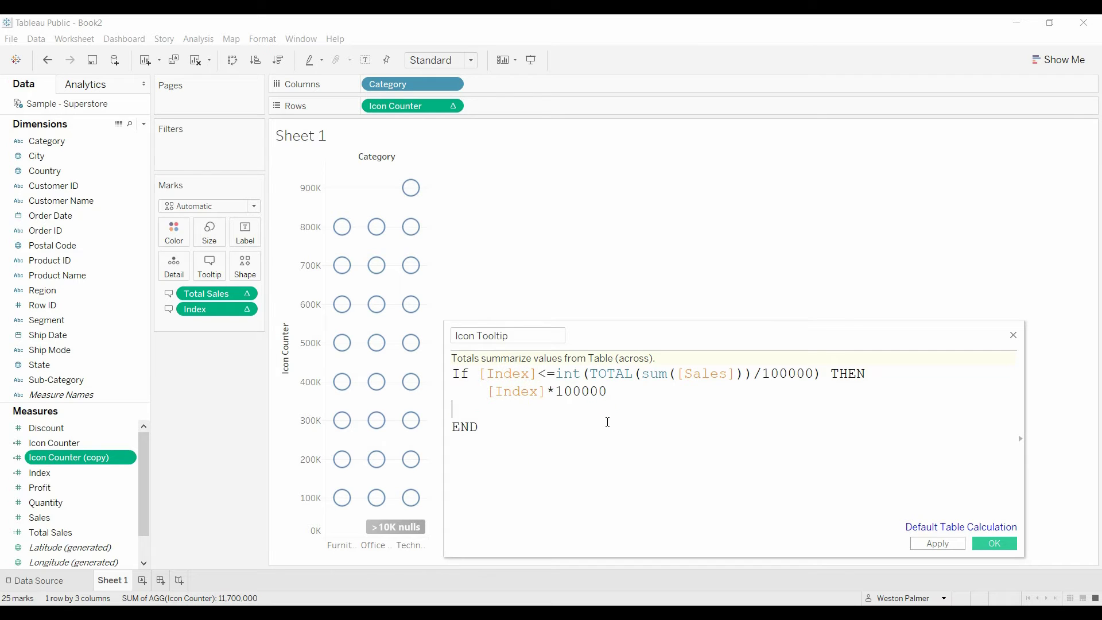
{"action": "type", "text": "ELSEIF"}
{"action": "type", "text": " ine"}
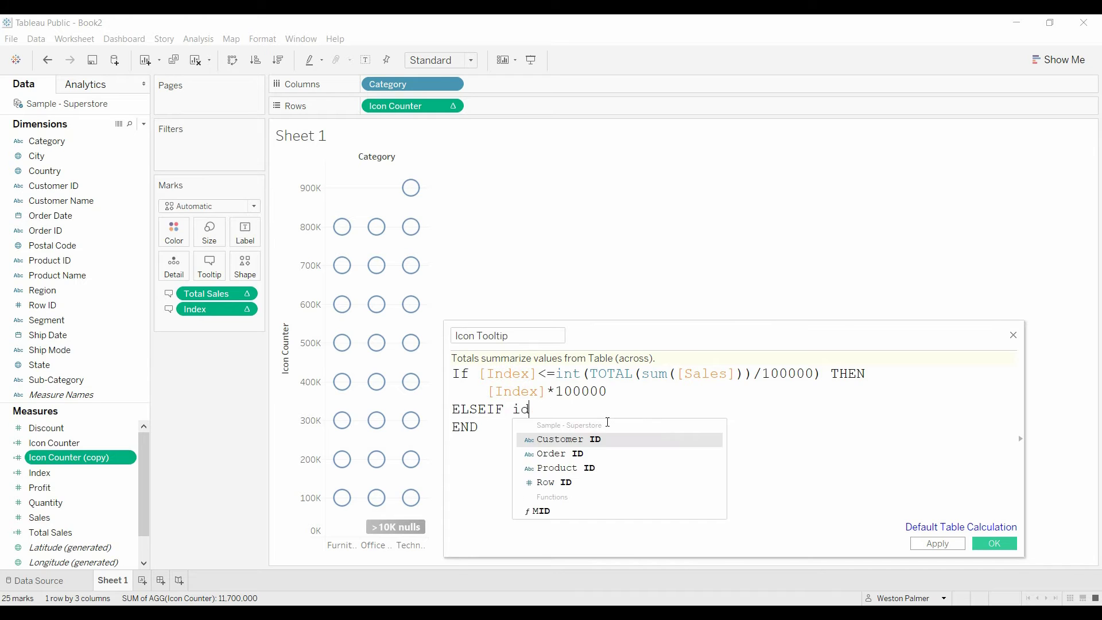
{"action": "key", "text": "BackSpace"}
{"action": "type", "text": "d"}
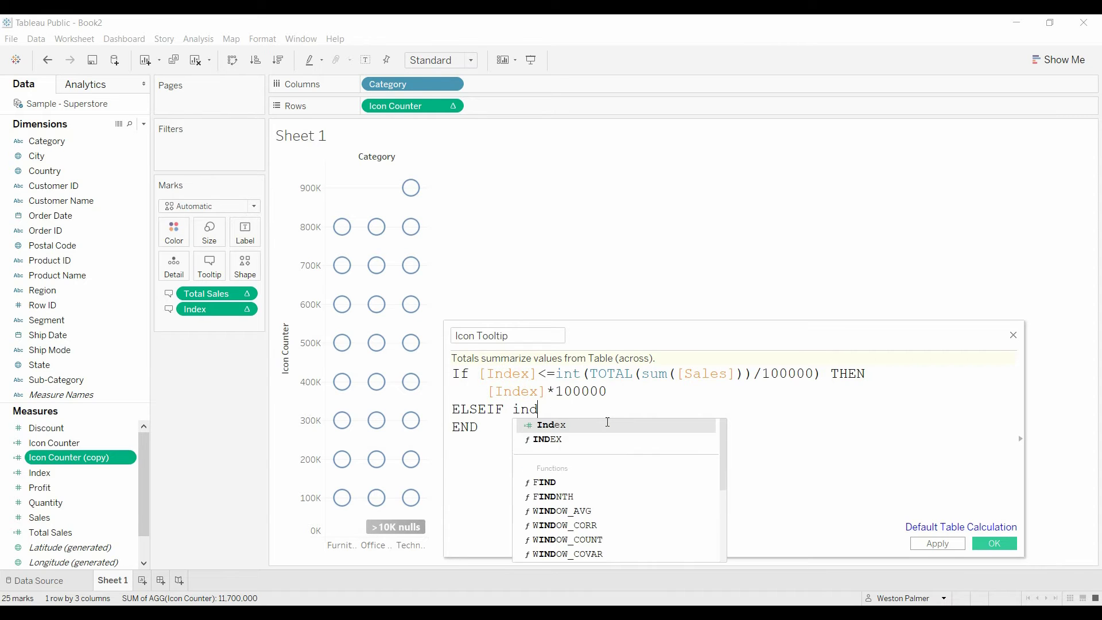
{"action": "key", "text": "Return"}
{"action": "type", "text": "-1"}
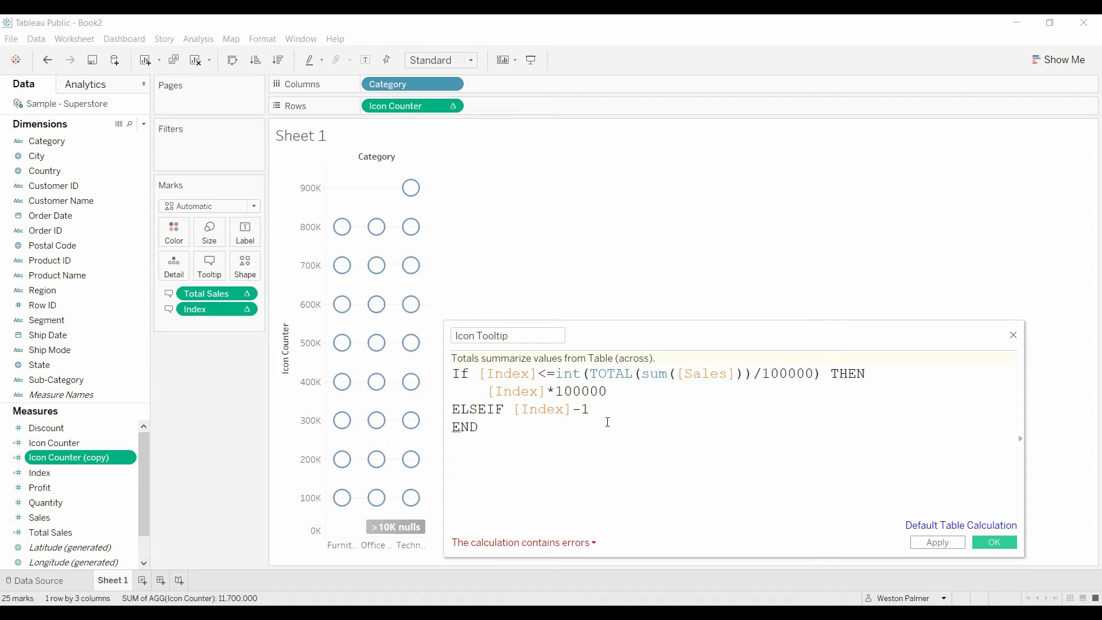
{"action": "type", "text": "<+"}
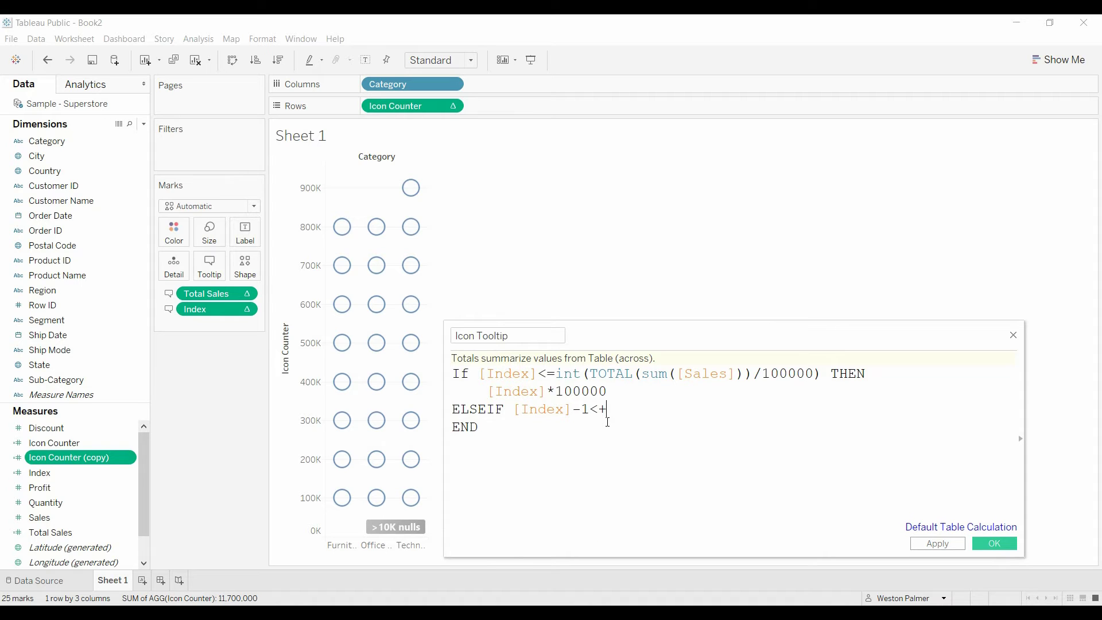
{"action": "type", "text": "int"}
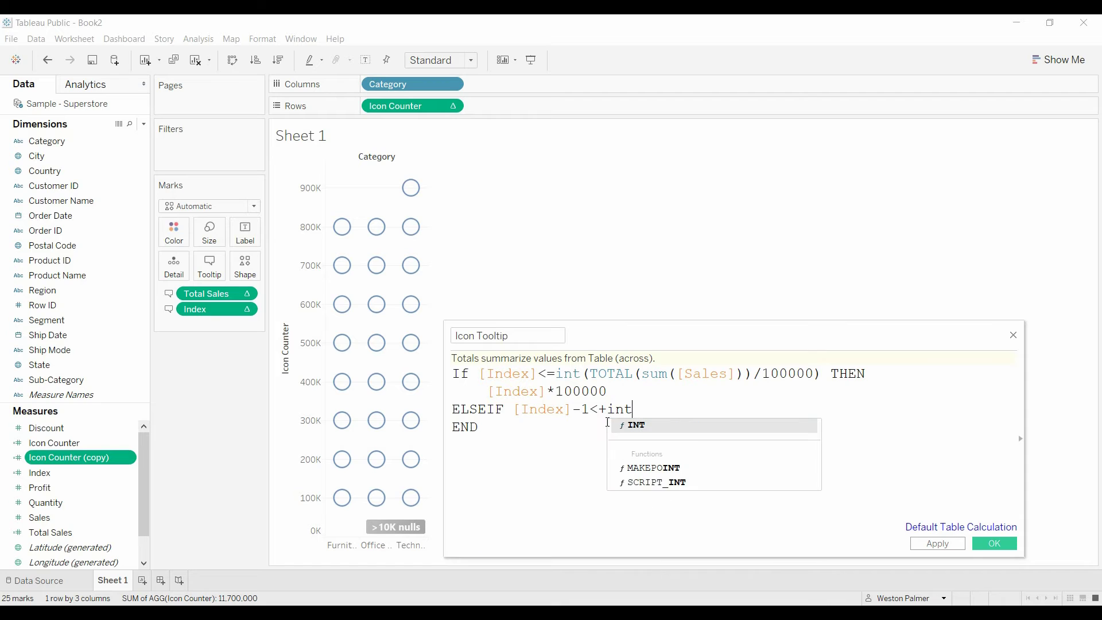
Copy the total sales expression from line one into the ELSEIF condition.
{"action": "left_click", "coordinate": [588, 376]}
{"action": "left_click_drag", "start_coordinate": [589, 377], "coordinate": [833, 378]}
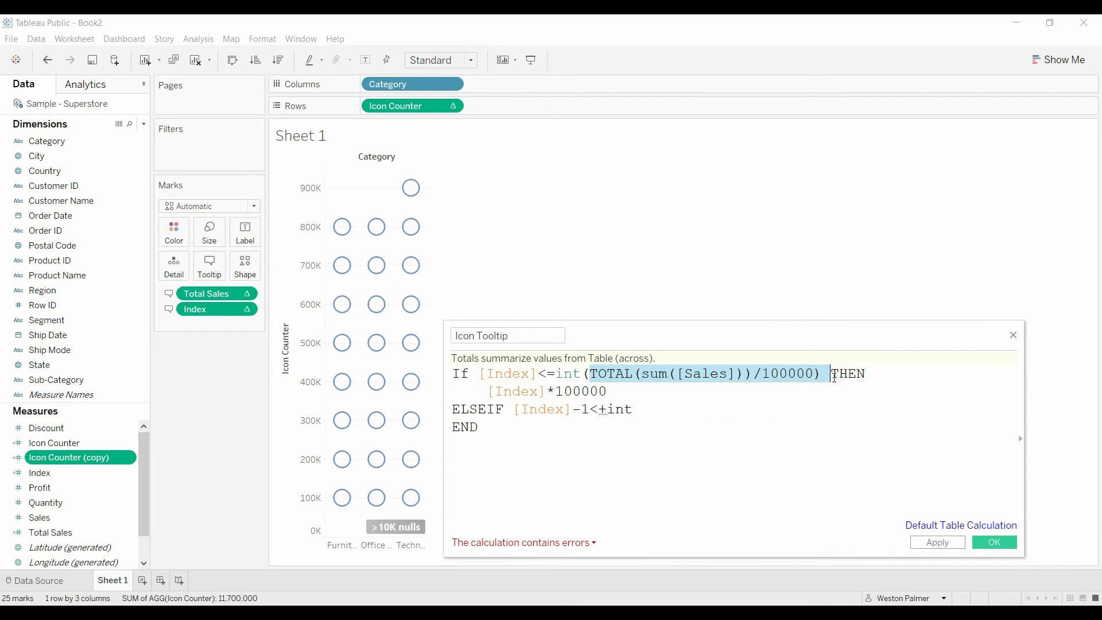
{"action": "key", "text": "ctrl+c"}
{"action": "left_click", "coordinate": [656, 419]}
{"action": "key", "text": "ctrl+v"}
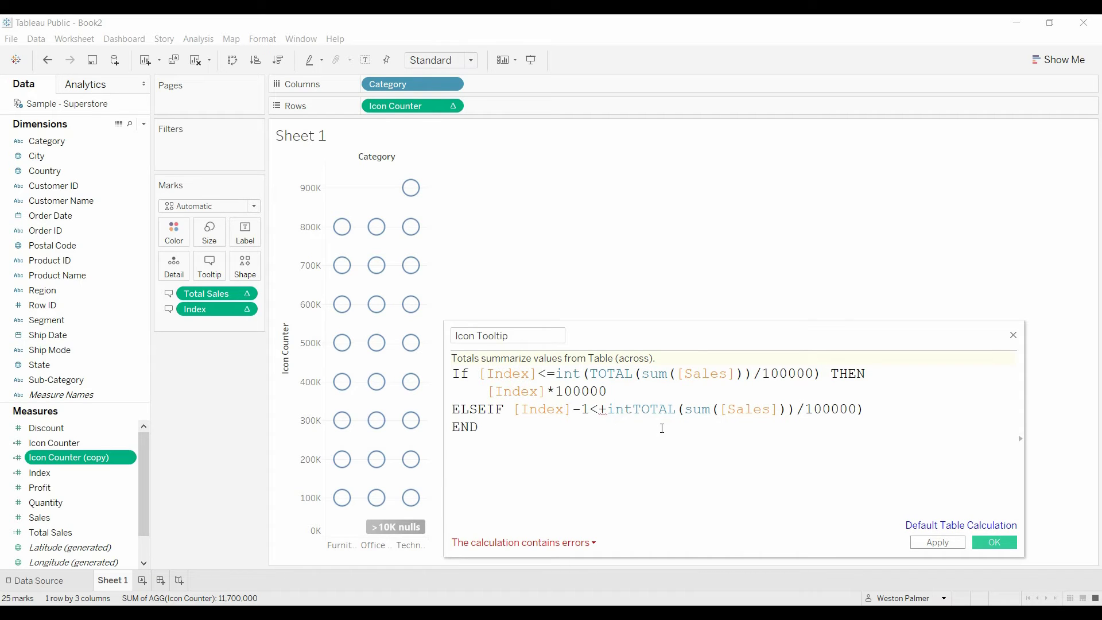
{"action": "type", "text": "("}
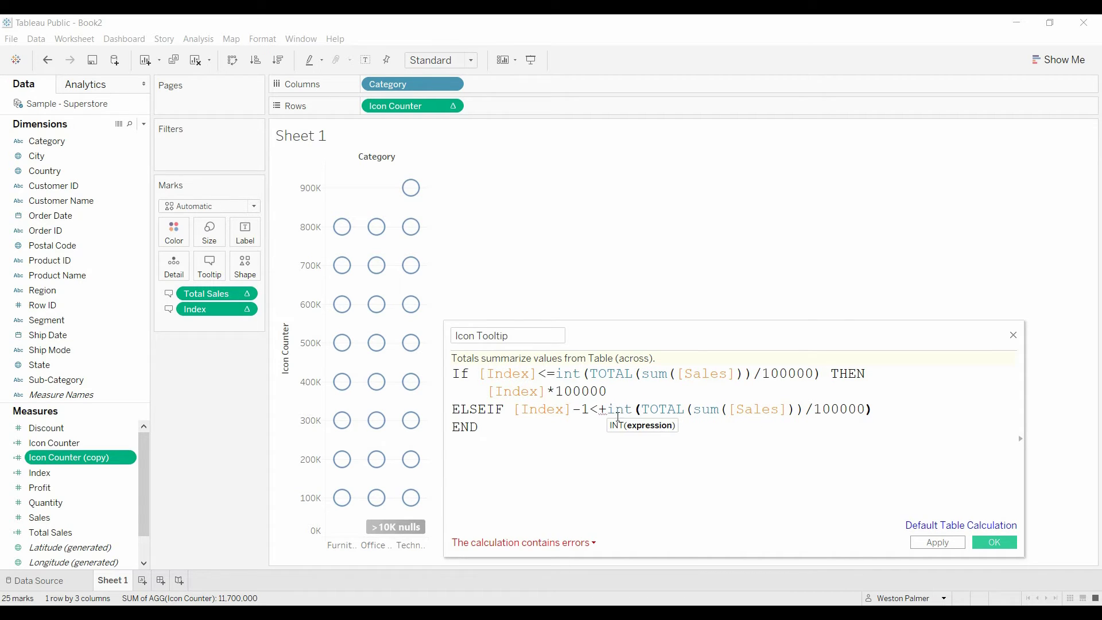
{"action": "type", "text": "="}
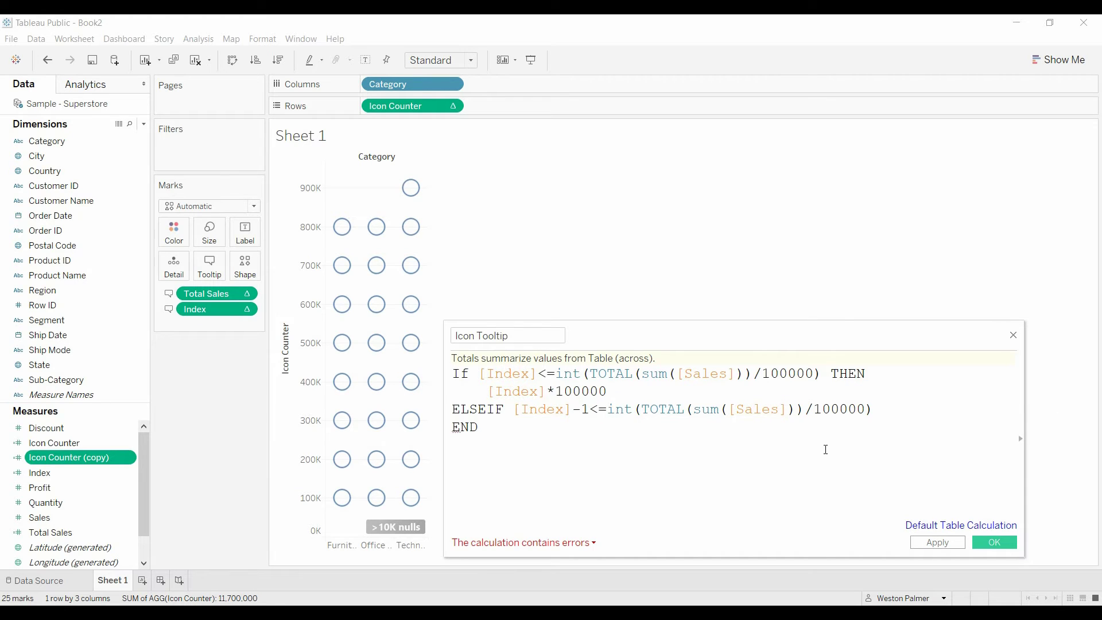
Make the ELSEIF branch return total(SUM([Sales])) after THEN.
{"action": "left_click", "coordinate": [879, 411]}
{"action": "type", "text": "the"}
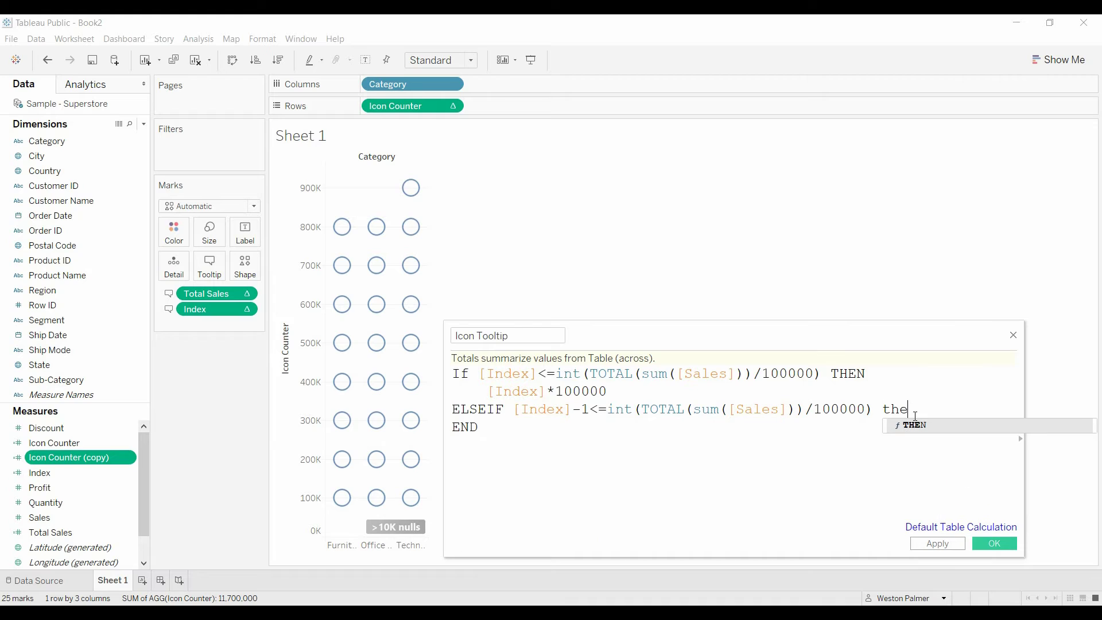
{"action": "key", "text": "Return"}
{"action": "key", "text": "Return"}
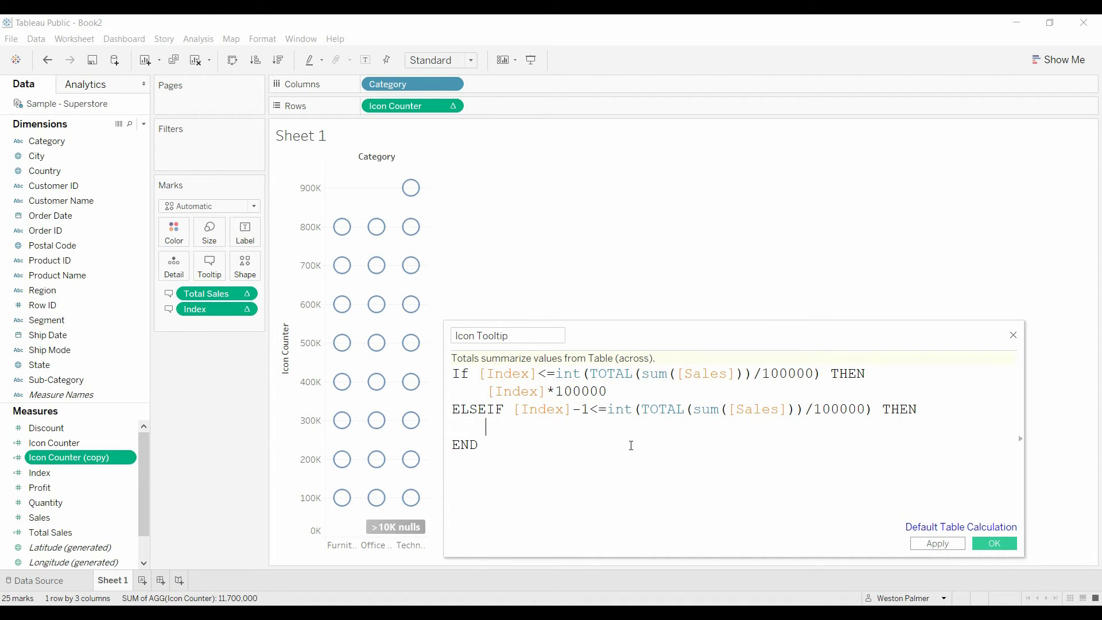
{"action": "type", "text": "total"}
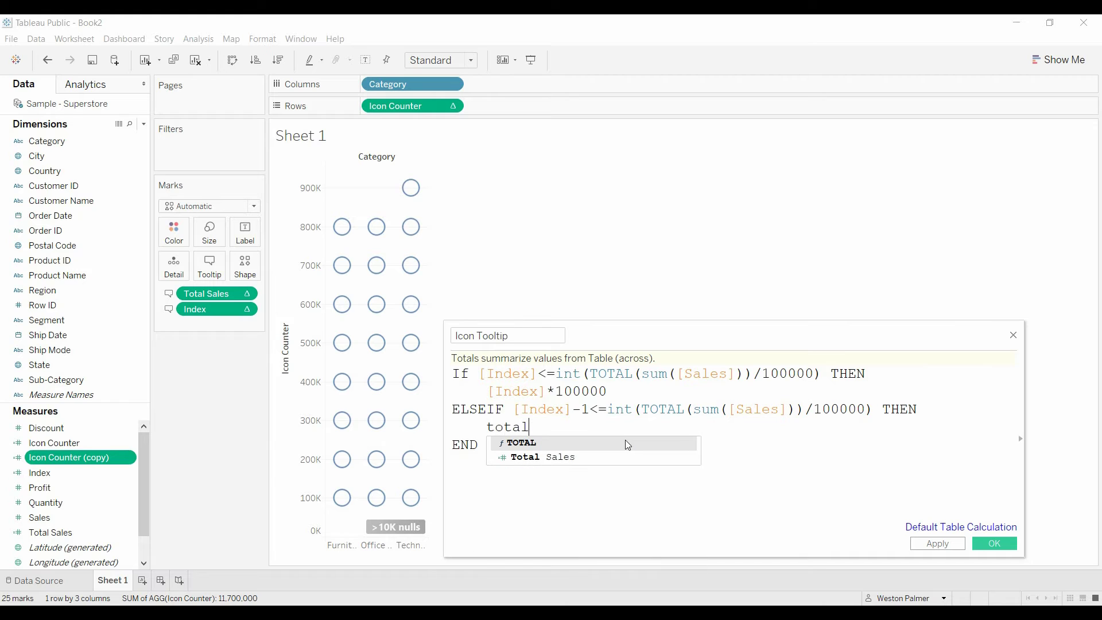
{"action": "type", "text": "(sum"}
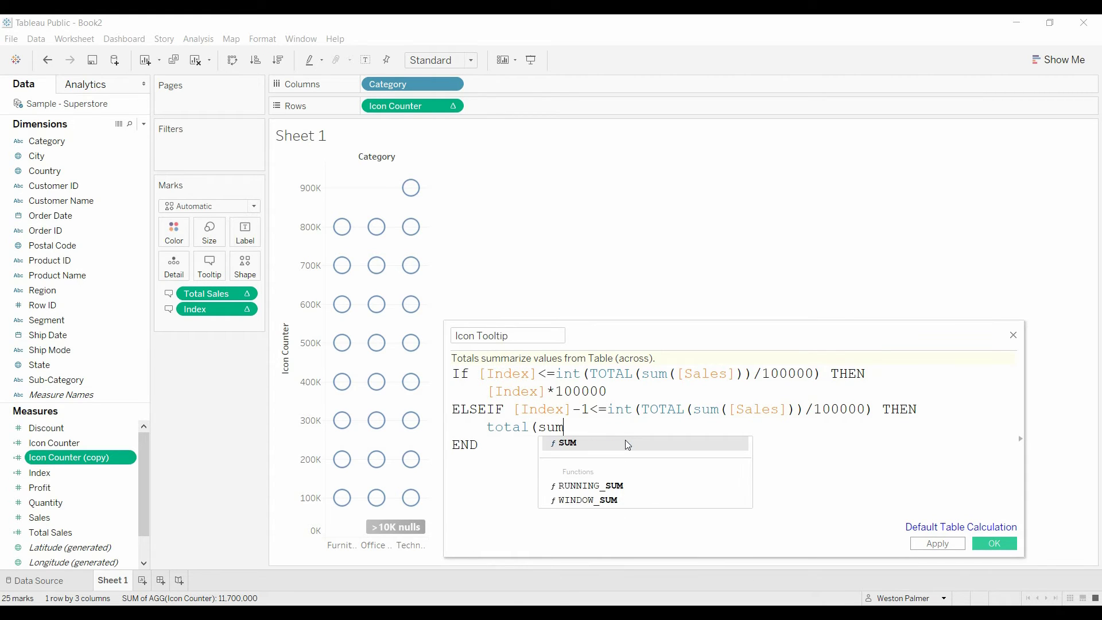
{"action": "left_click", "coordinate": [625, 442]}
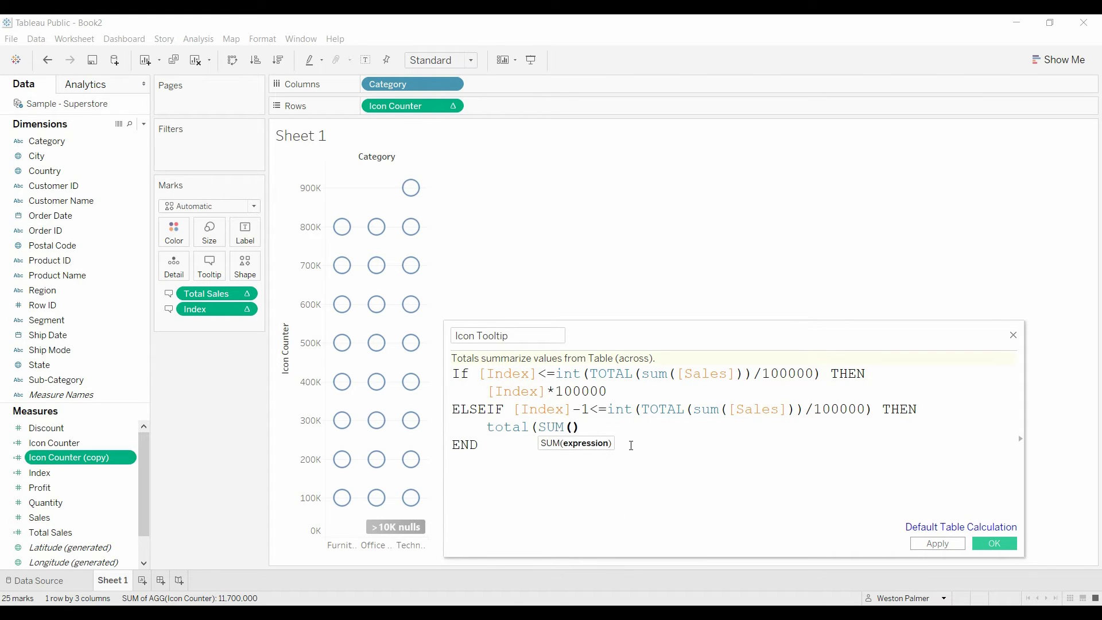
{"action": "type", "text": "sal"}
{"action": "left_click", "coordinate": [627, 443]}
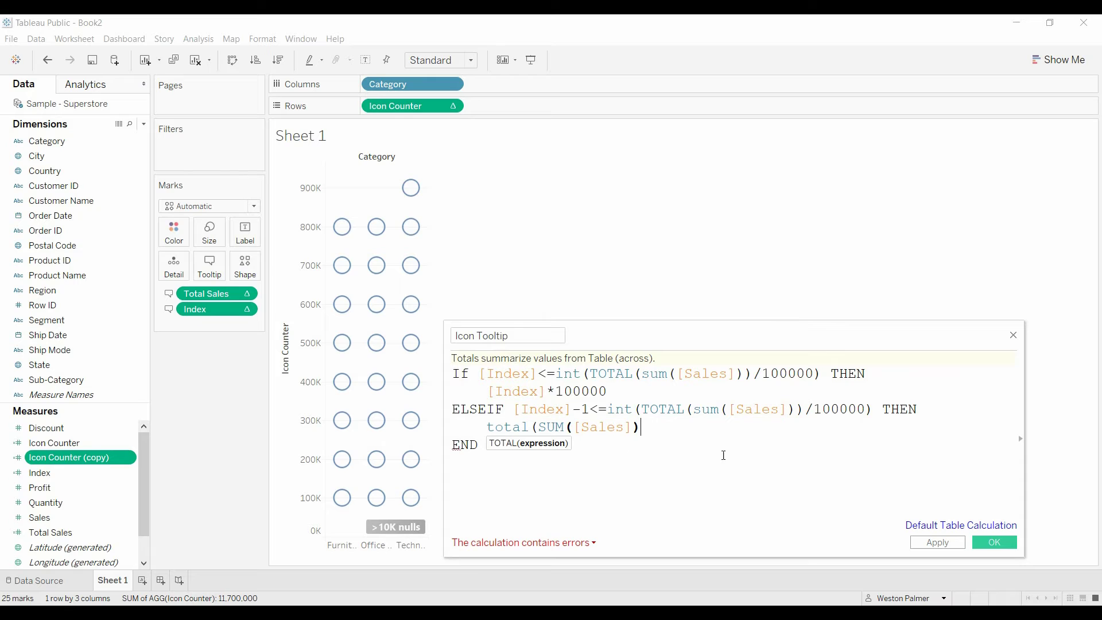
Add the missing closing parenthesis after total(SUM([Sales])) and save Icon Tooltip.
{"action": "left_click", "coordinate": [652, 456]}
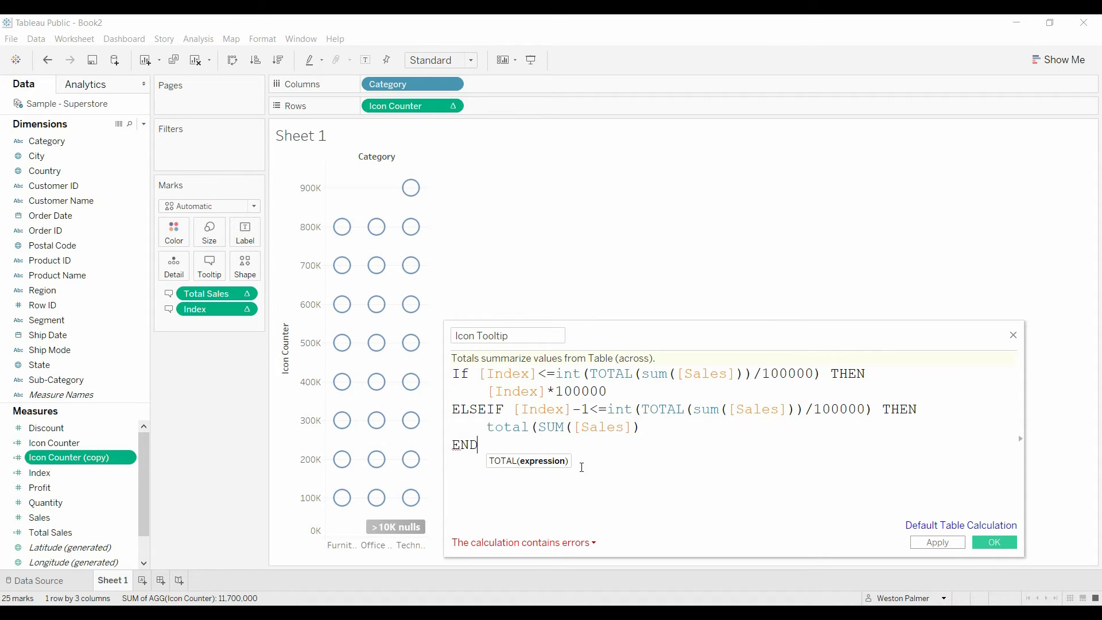
{"action": "left_click", "coordinate": [565, 544]}
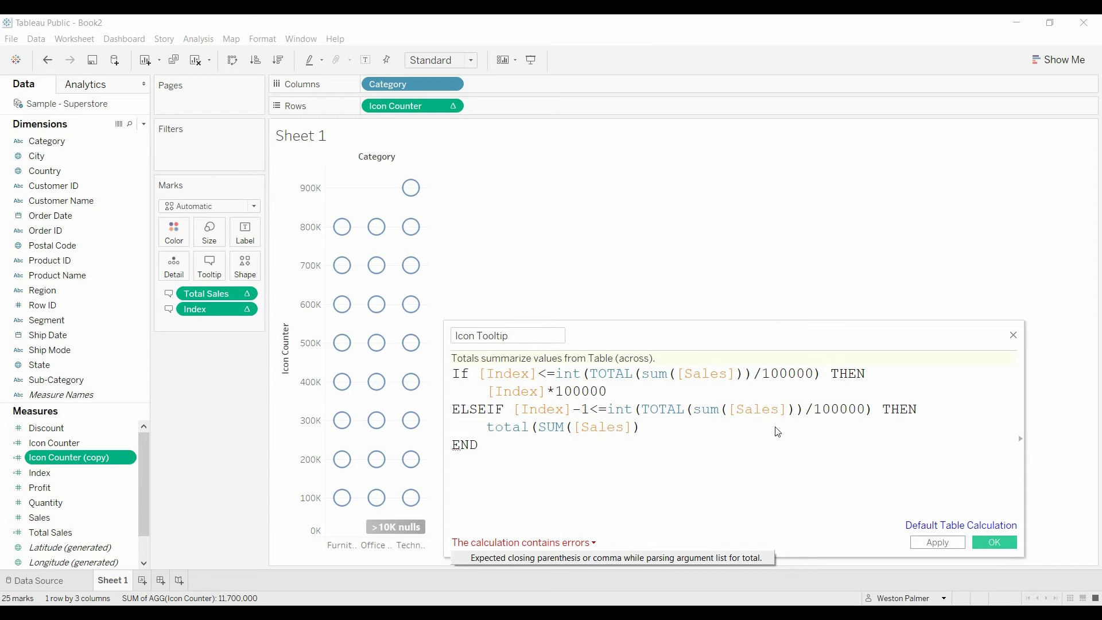
{"action": "left_click", "coordinate": [652, 430]}
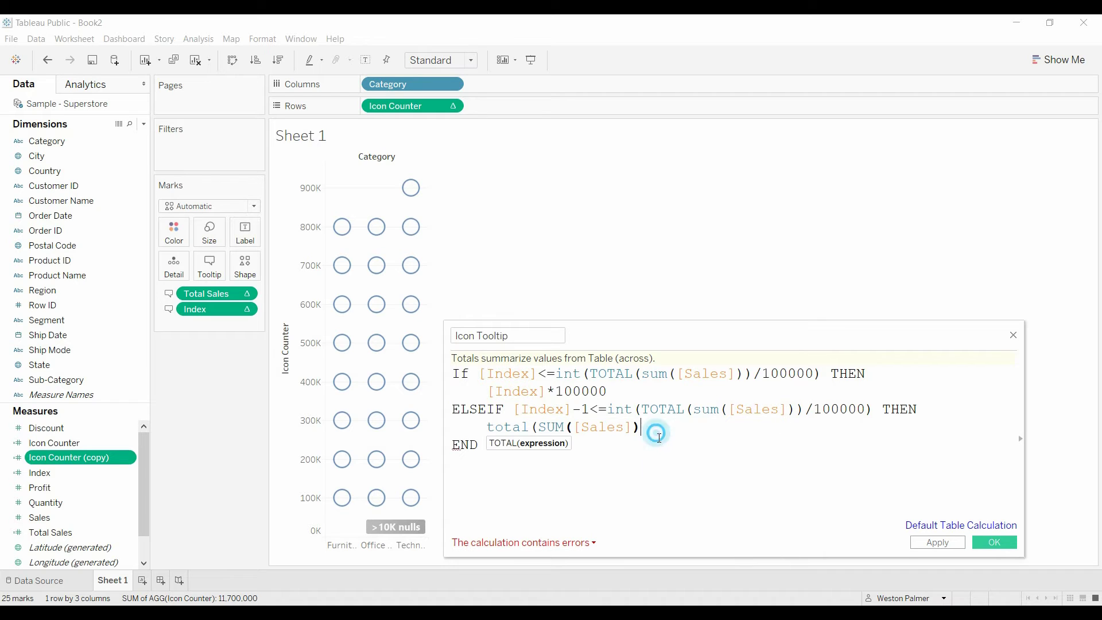
{"action": "type", "text": ")"}
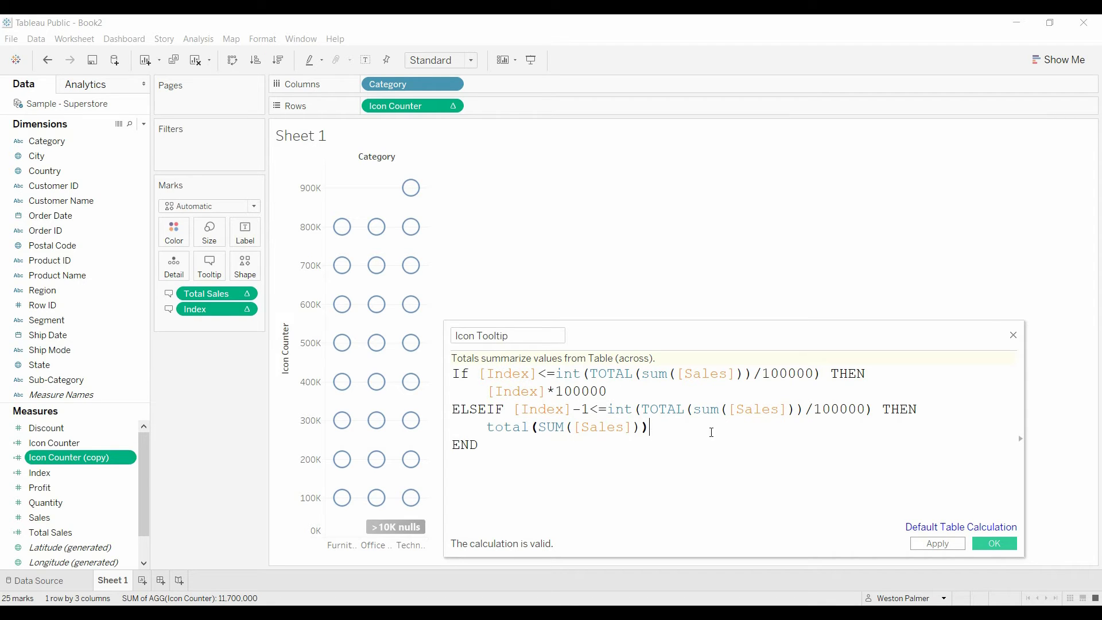
{"action": "left_click", "coordinate": [1005, 546]}
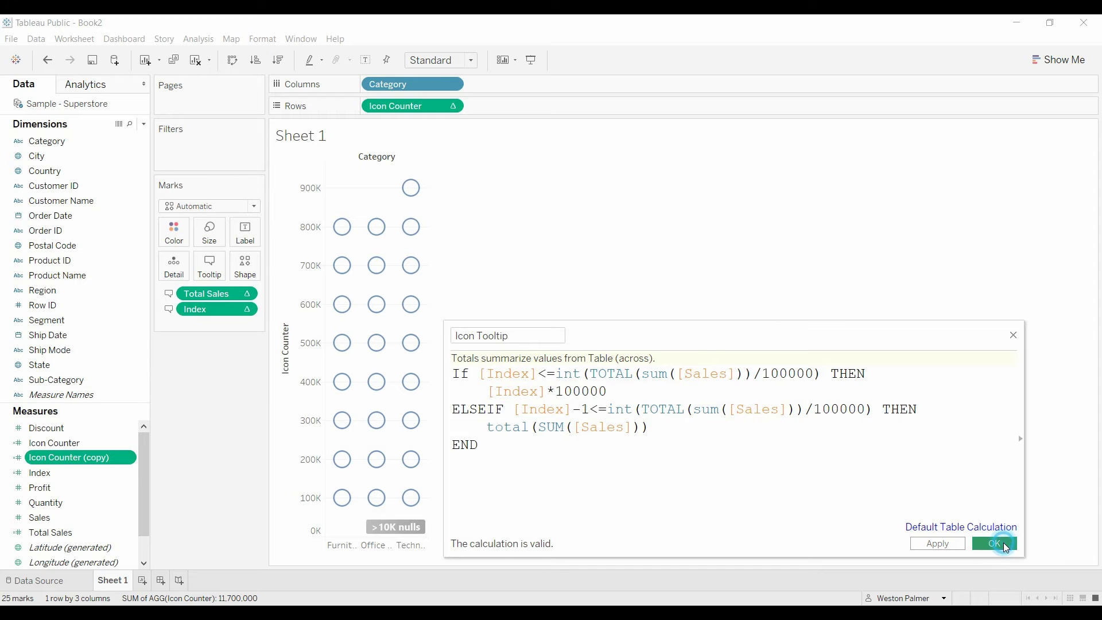
Put Icon Tooltip on the Marks Tooltip and set its Compute Using to Cell.
{"action": "left_click_drag", "start_coordinate": [91, 457], "coordinate": [221, 279]}
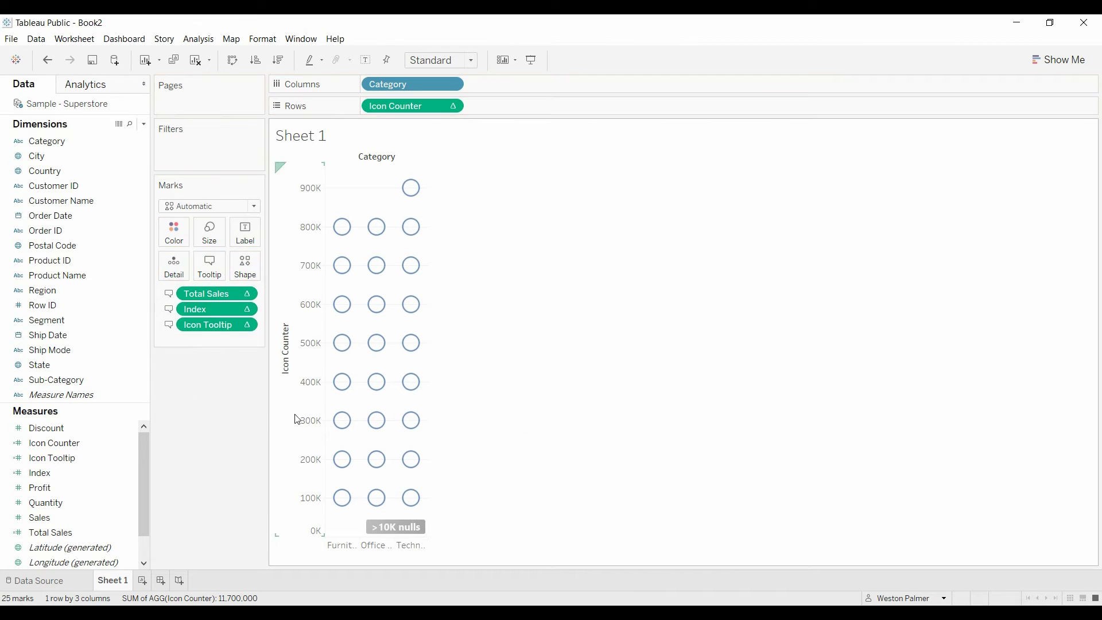
{"action": "mouse_move", "coordinate": [342, 397]}
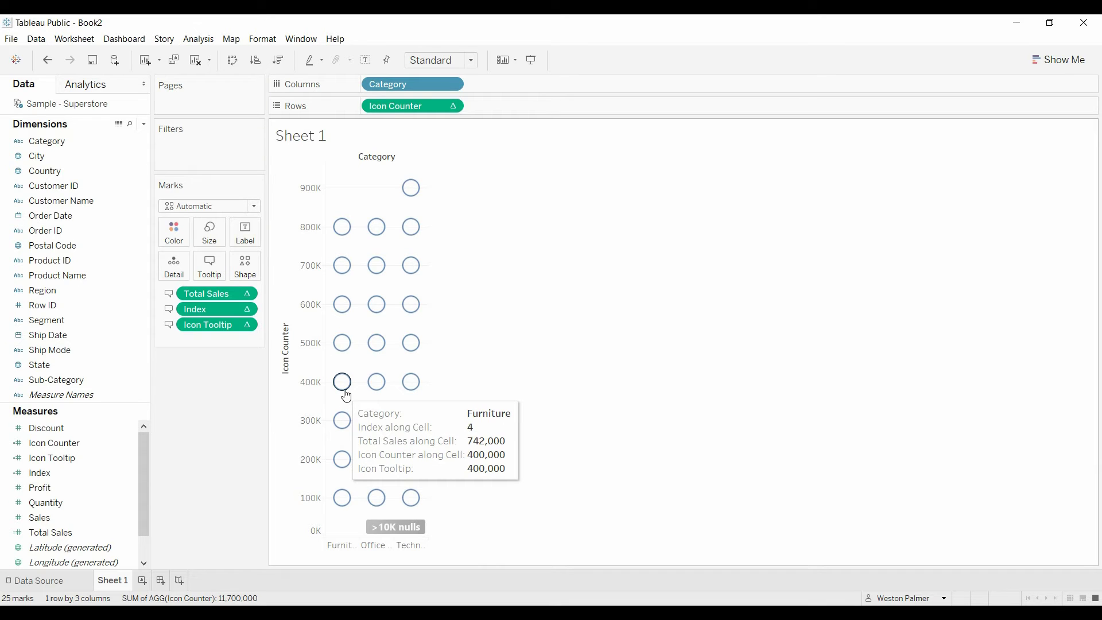
{"action": "mouse_move", "coordinate": [350, 308]}
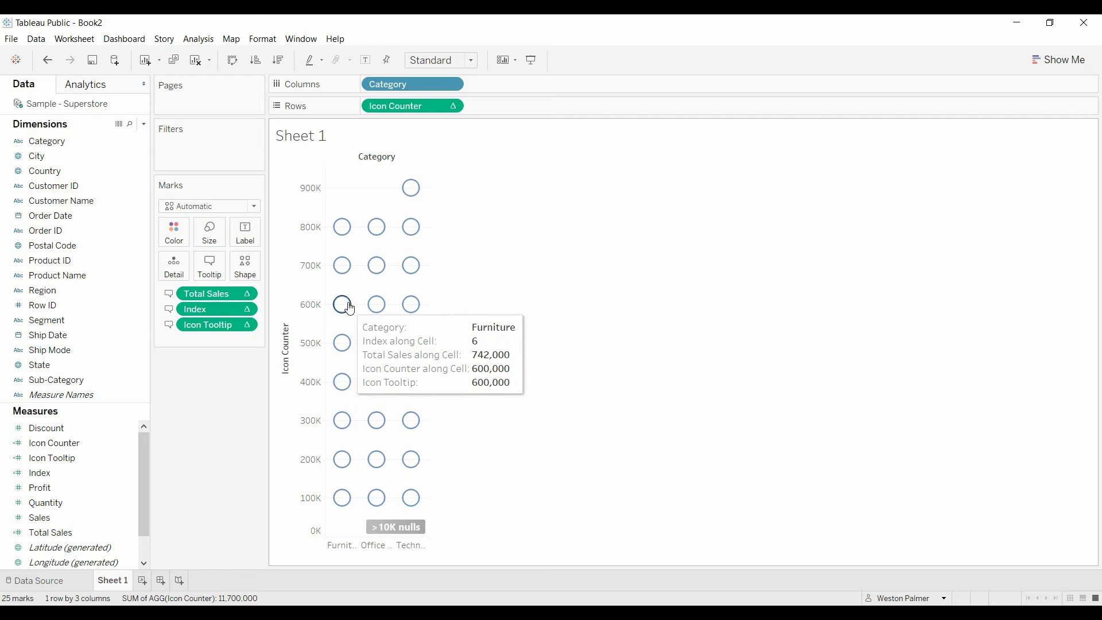
{"action": "mouse_move", "coordinate": [348, 232]}
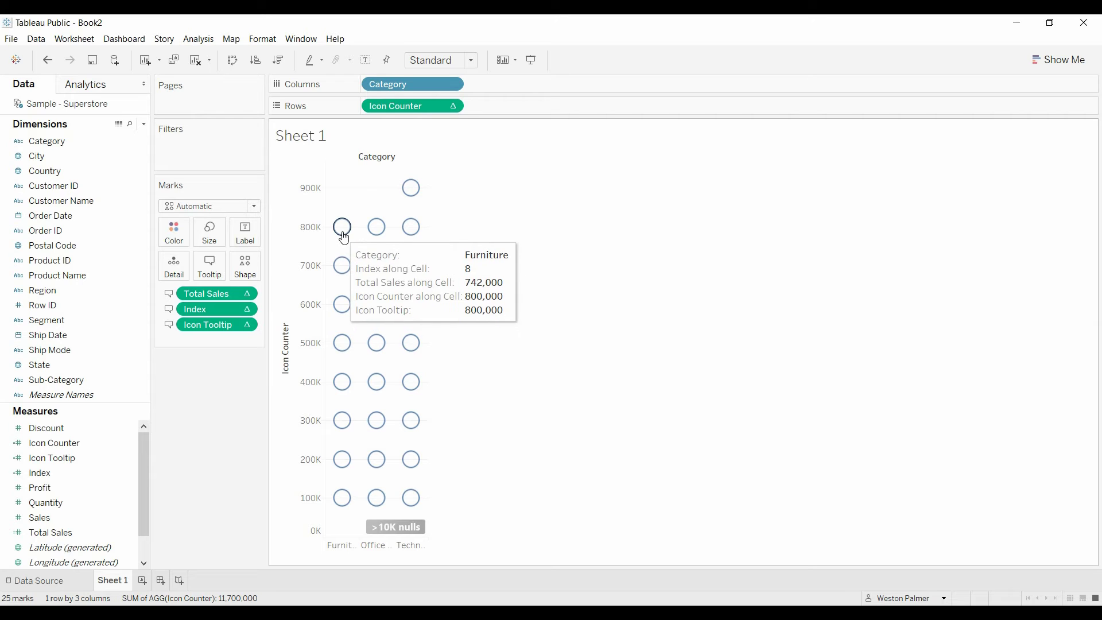
{"action": "left_click", "coordinate": [247, 325]}
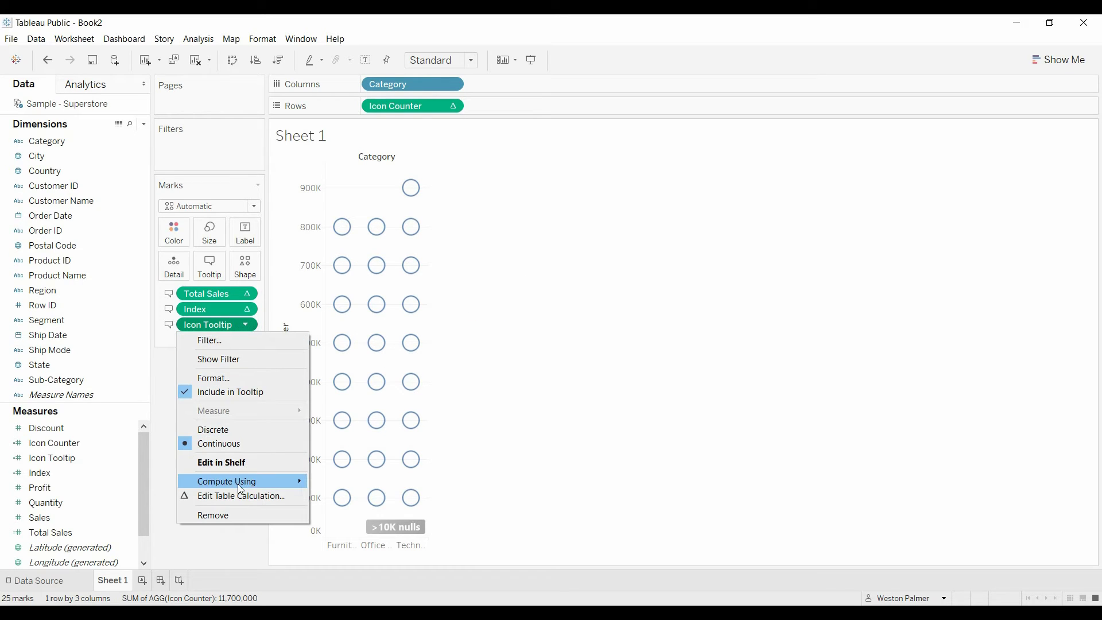
{"action": "mouse_move", "coordinate": [241, 489]}
{"action": "left_click", "coordinate": [345, 498]}
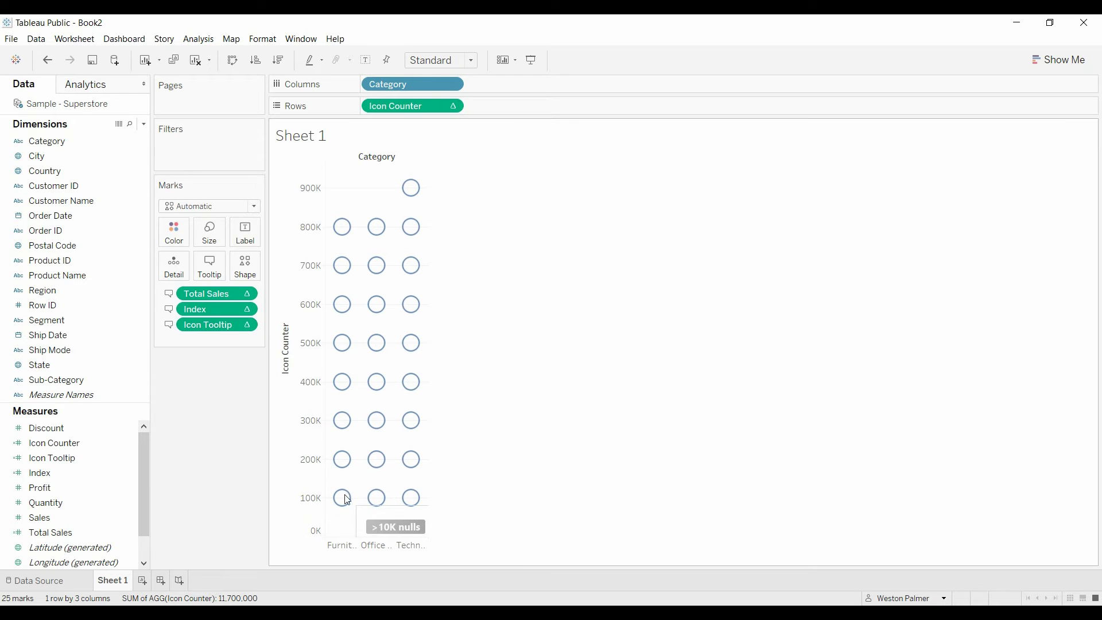
{"action": "mouse_move", "coordinate": [350, 272]}
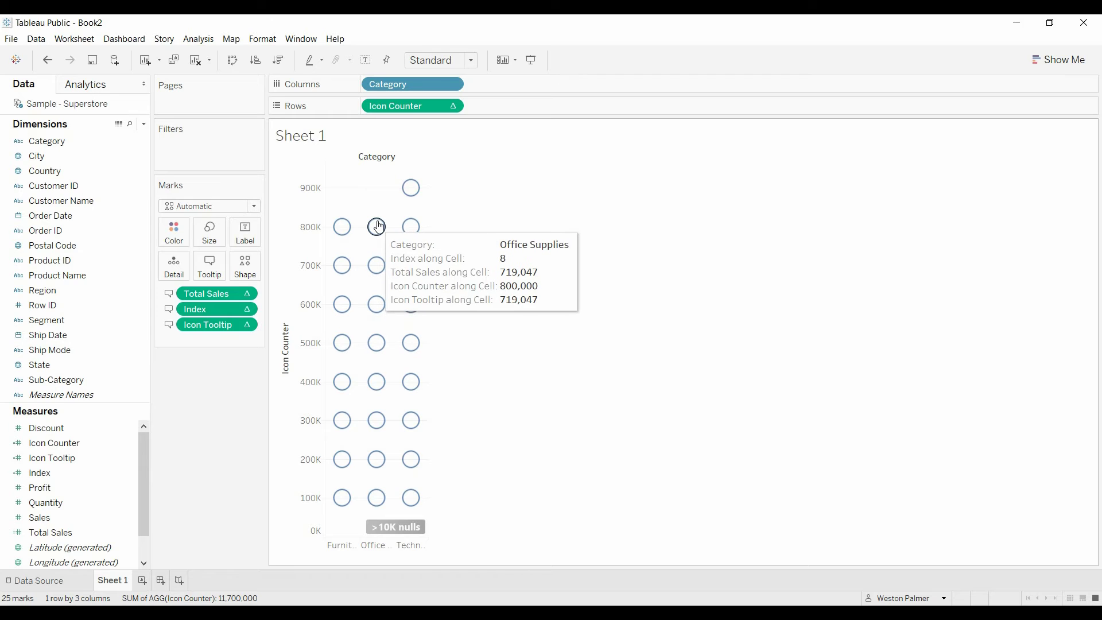
{"action": "mouse_move", "coordinate": [419, 193]}
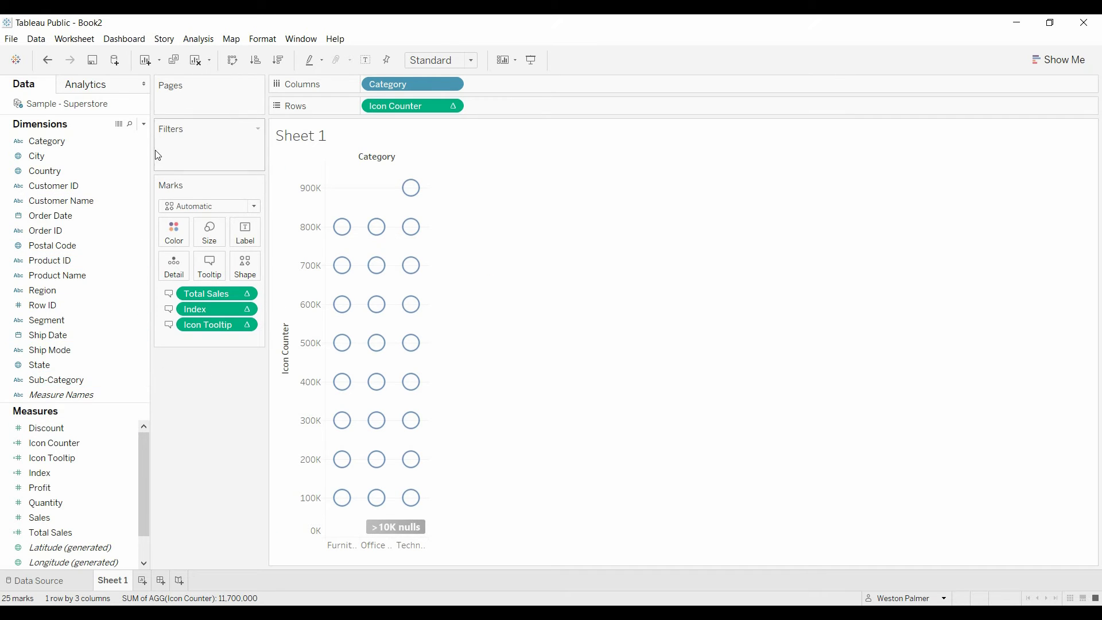
Create a calculated field named 'Icon visibility' beginning IF [Index]-1 < TOTAL.
{"action": "left_click", "coordinate": [143, 124]}
{"action": "left_click", "coordinate": [138, 136]}
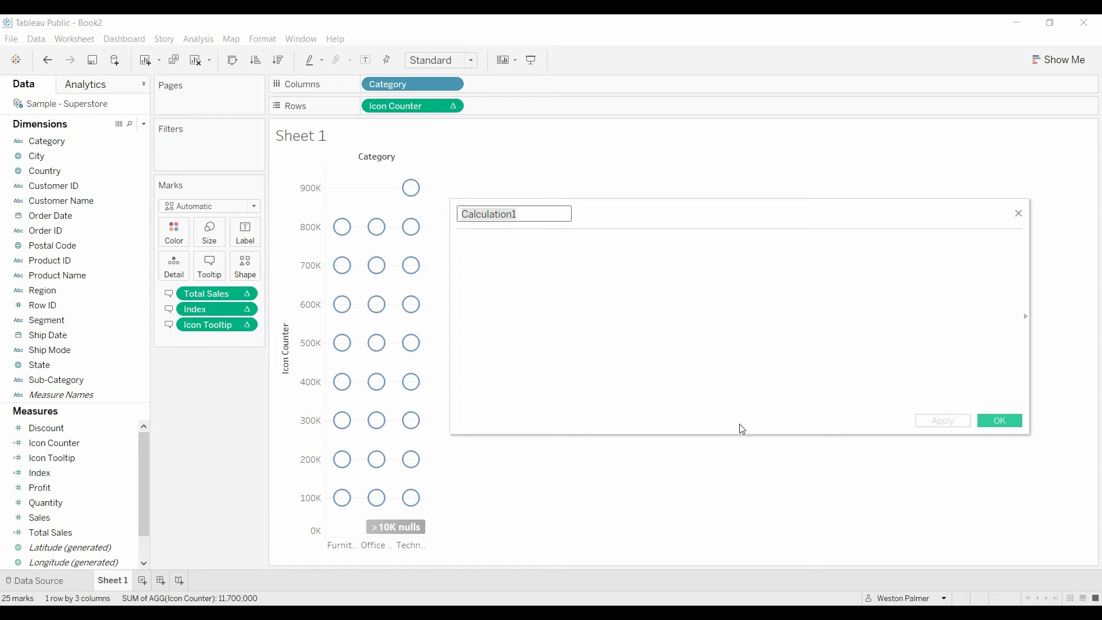
{"action": "type", "text": "Icon visib"}
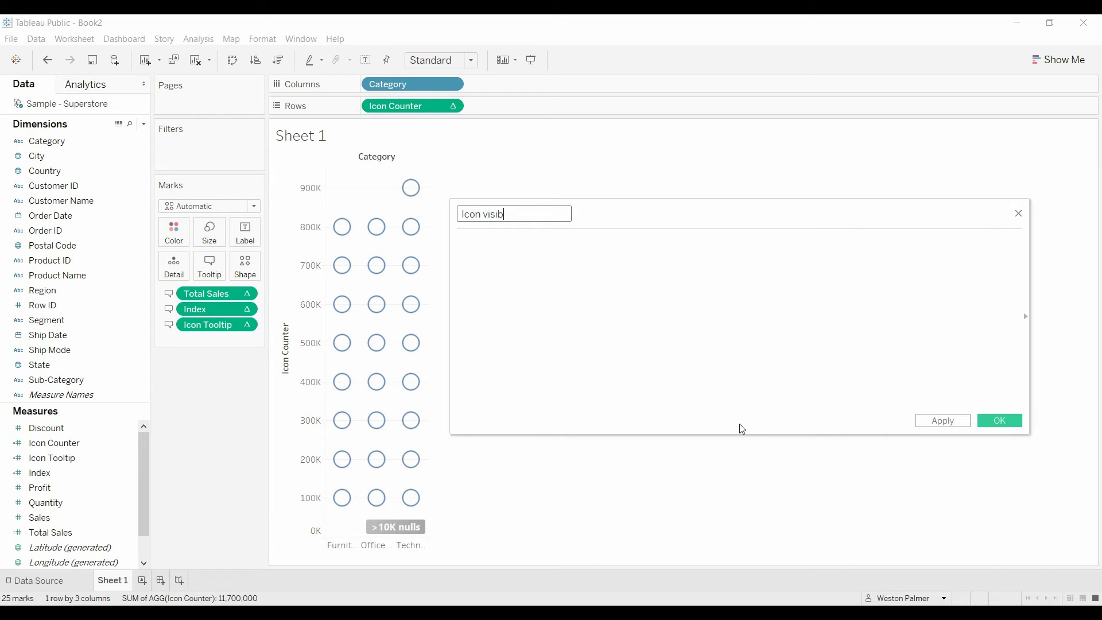
{"action": "type", "text": "ility"}
{"action": "left_click", "coordinate": [594, 266]}
{"action": "type", "text": "if index"}
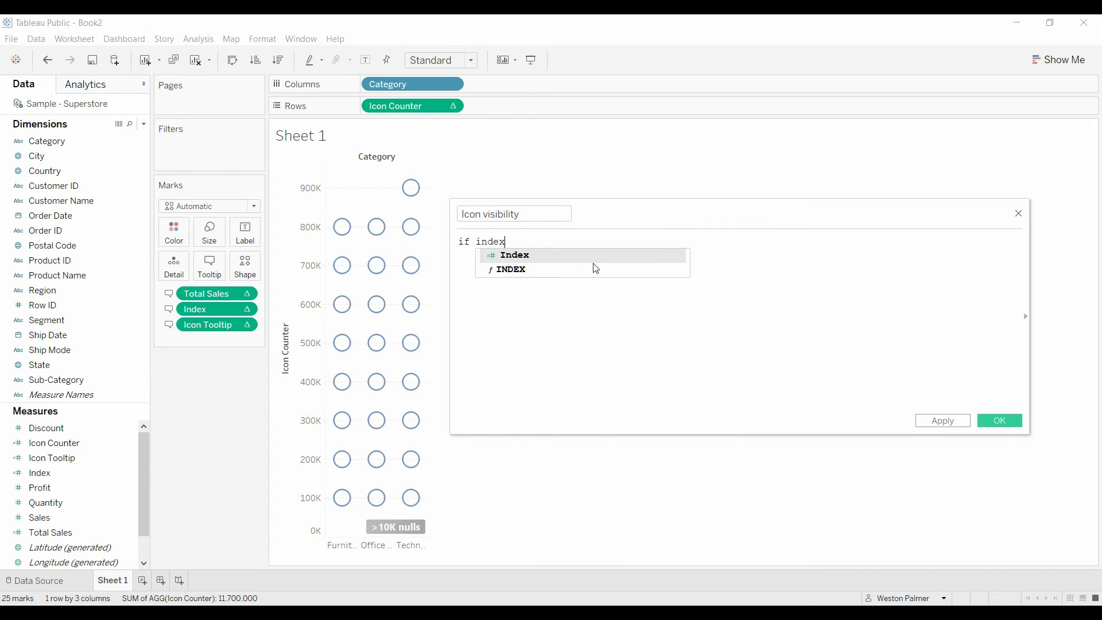
{"action": "key", "text": "Return"}
{"action": "type", "text": "-1"}
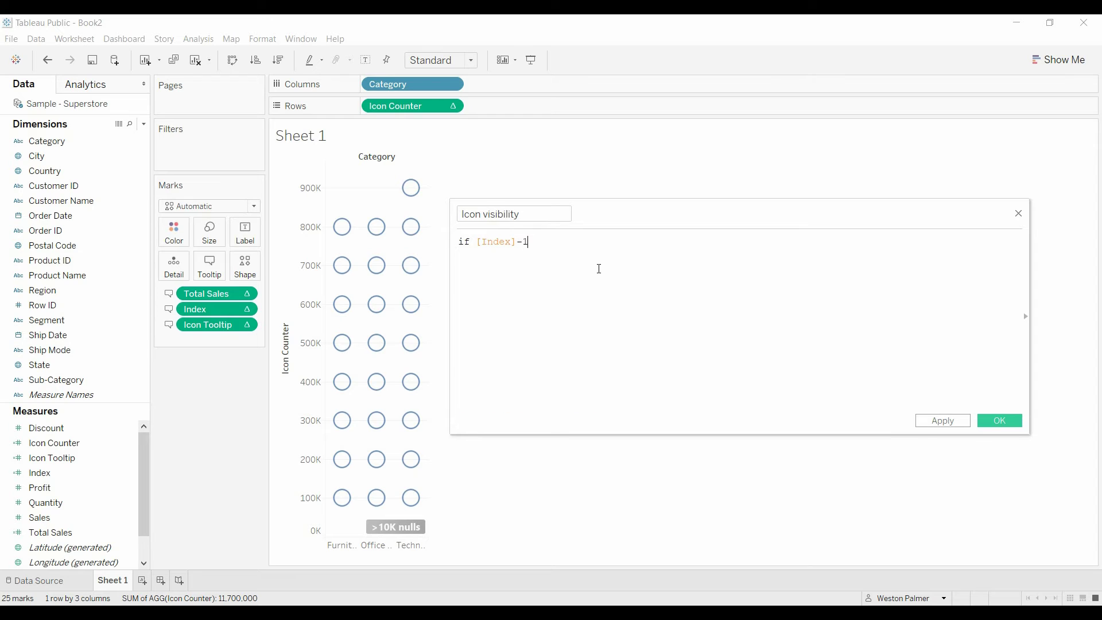
{"action": "type", "text": "<tota"}
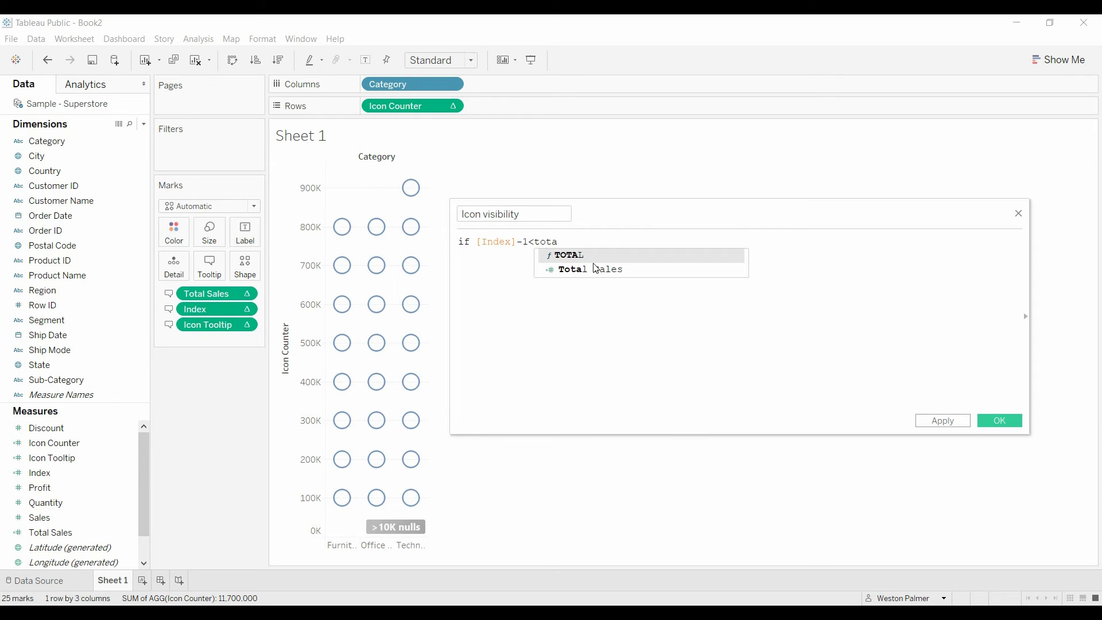
{"action": "key", "text": "Return"}
Complete the condition as int(total(sum([Sales]))/100000) followed by THEN.
{"action": "type", "text": "sam"}
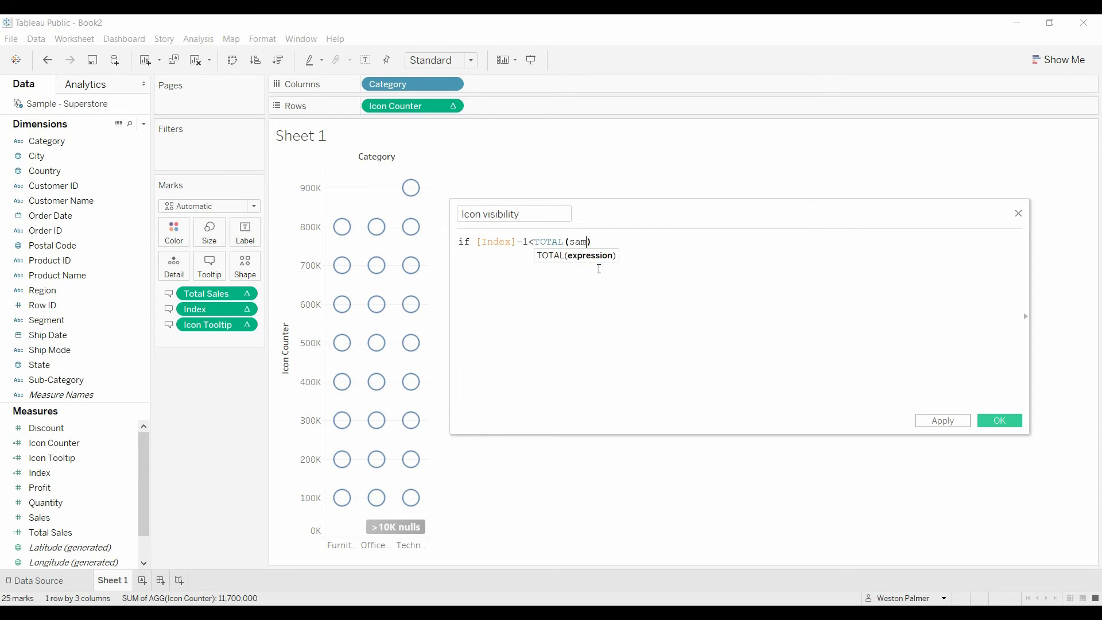
{"action": "key", "text": "BackSpace"}
{"action": "key", "text": "BackSpace"}
{"action": "type", "text": "u"}
{"action": "key", "text": "Return"}
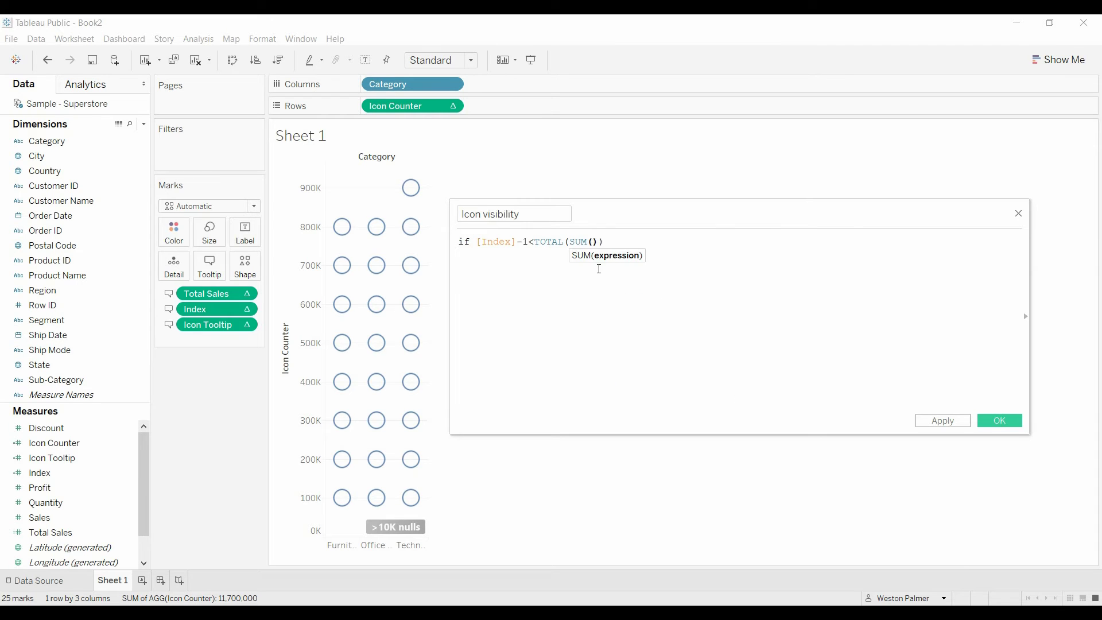
{"action": "type", "text": "sale"}
{"action": "key", "text": "Return"}
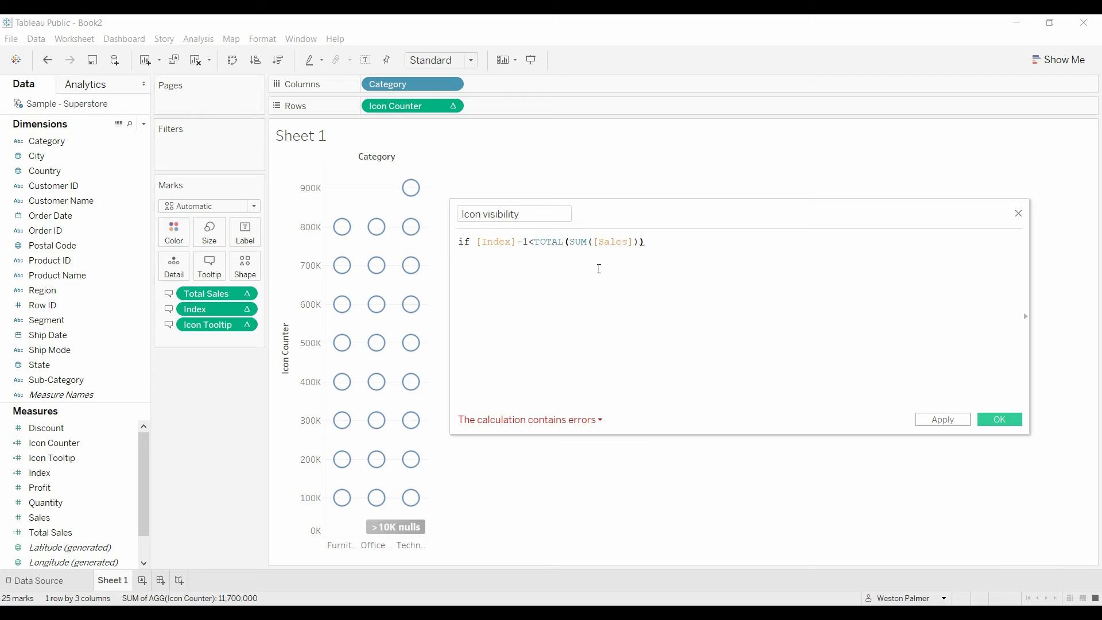
{"action": "type", "text": ")"}
{"action": "left_click", "coordinate": [532, 241]}
{"action": "type", "text": "int("}
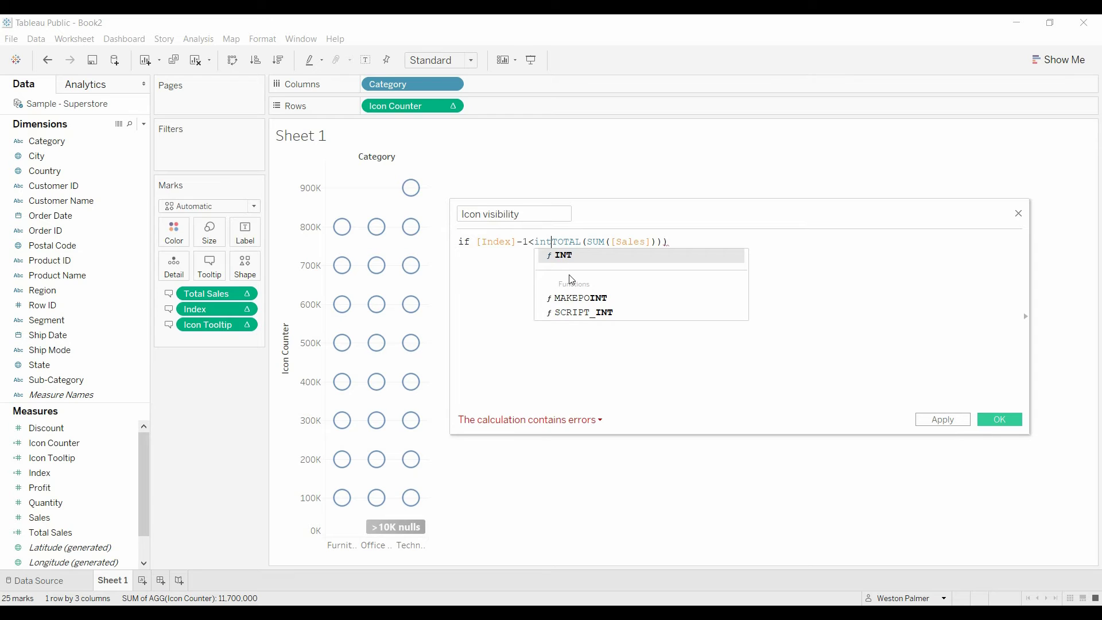
{"action": "left_click", "coordinate": [667, 242]}
{"action": "type", "text": "/100"}
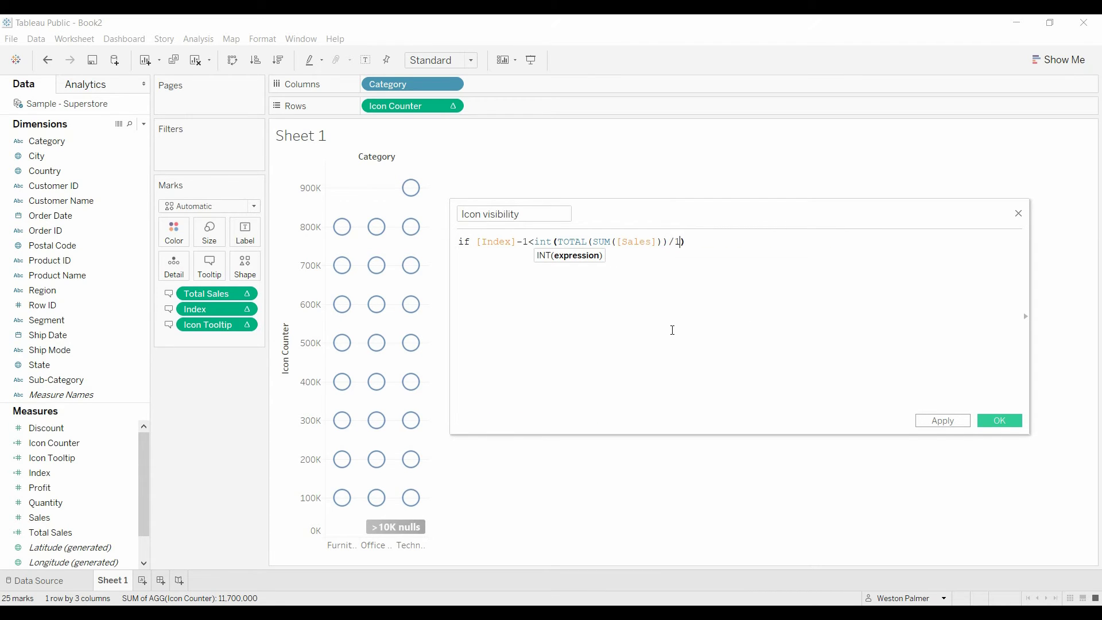
{"action": "type", "text": "000"}
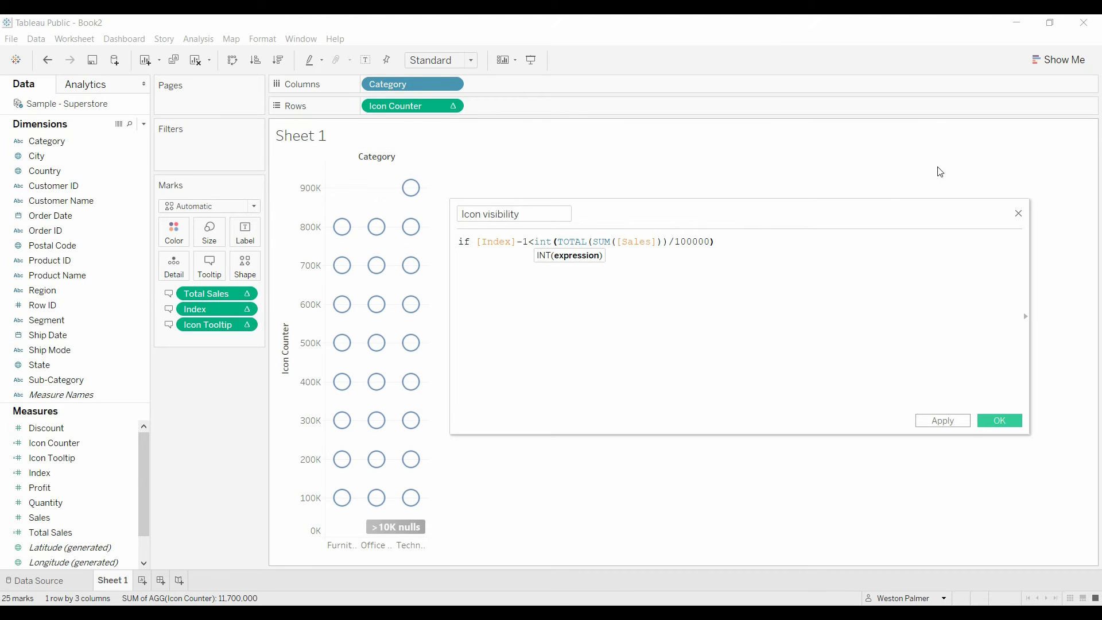
{"action": "left_click", "coordinate": [742, 241]}
{"action": "type", "text": "then"}
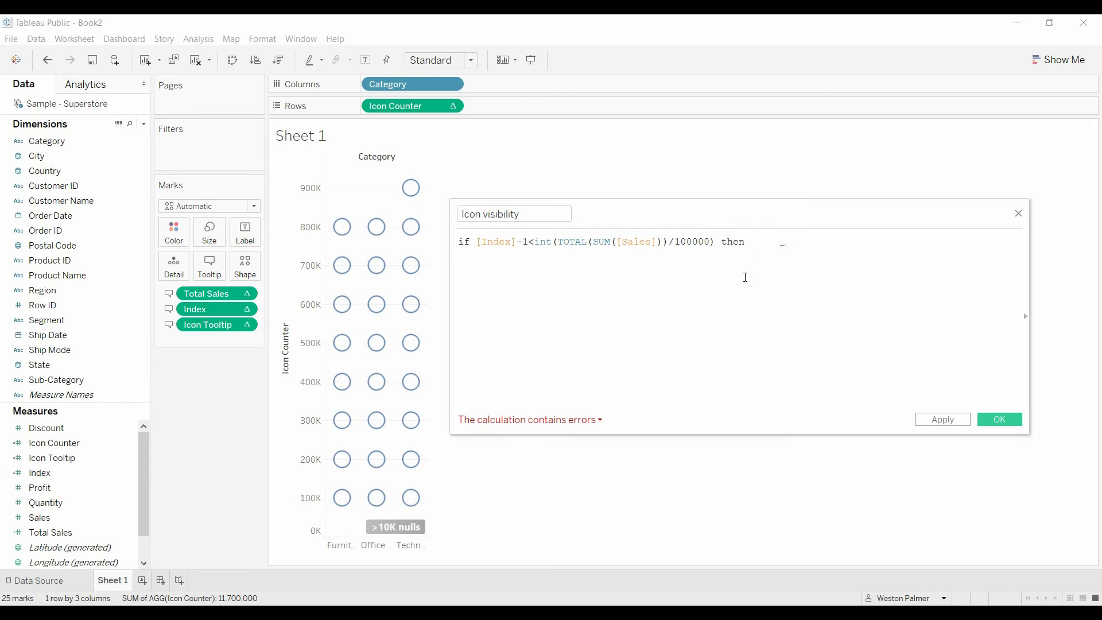
Return 100000 for full icons and add the ELSE keyword.
{"action": "scroll", "coordinate": [745, 277], "scroll_direction": "up", "scroll_amount": 1}
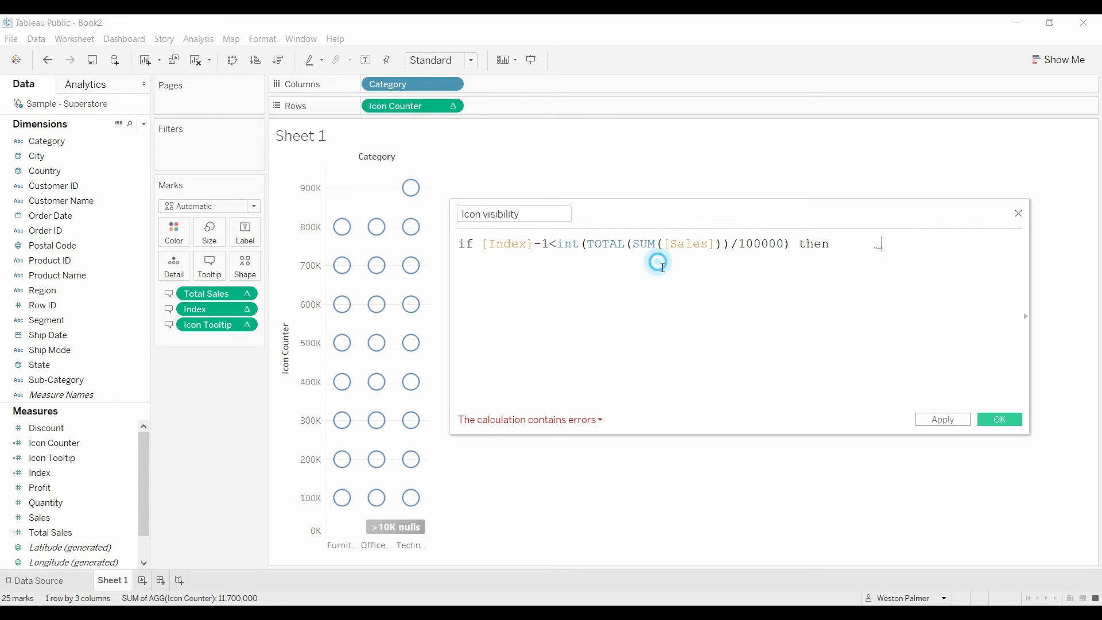
{"action": "left_click", "coordinate": [642, 269]}
{"action": "key", "text": "Return"}
{"action": "type", "text": "1"}
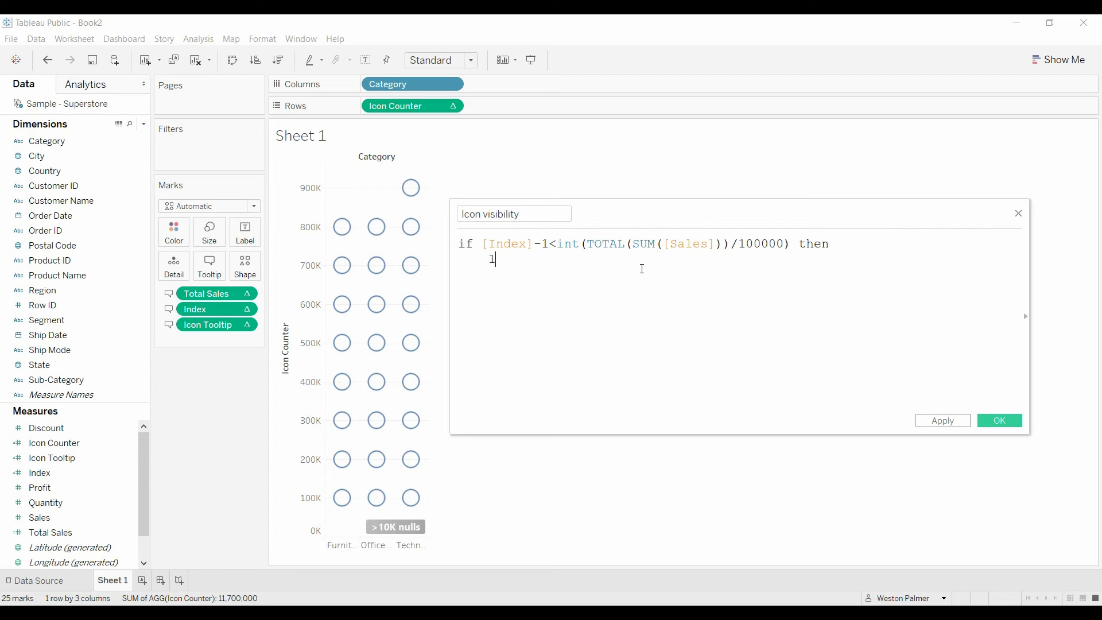
{"action": "type", "text": "00000 "}
{"action": "type", "text": "else"}
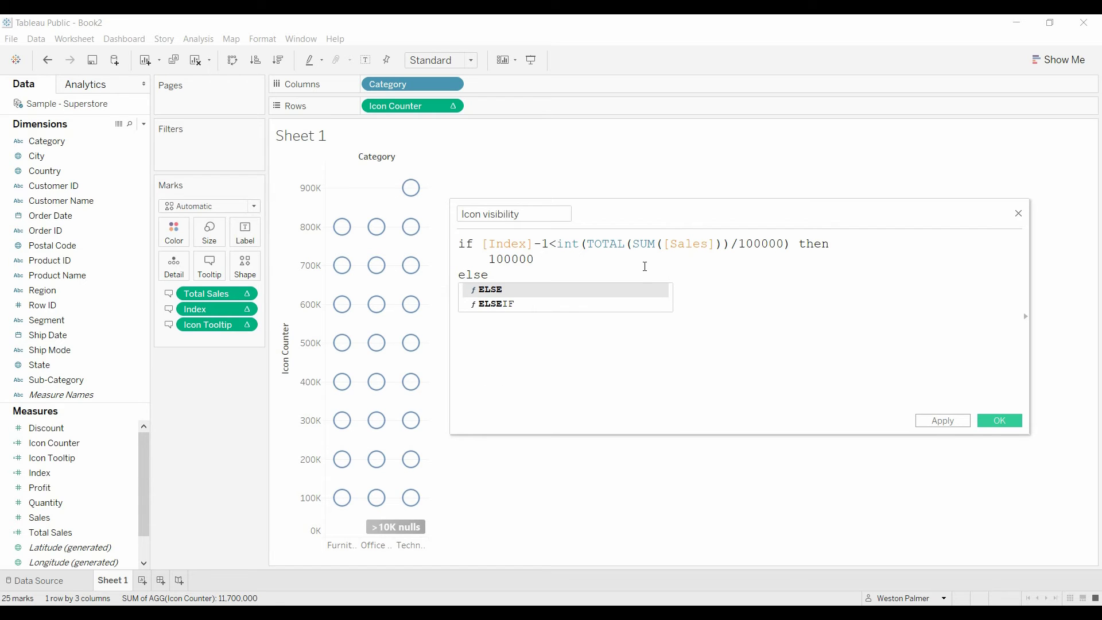
{"action": "key", "text": "Return"}
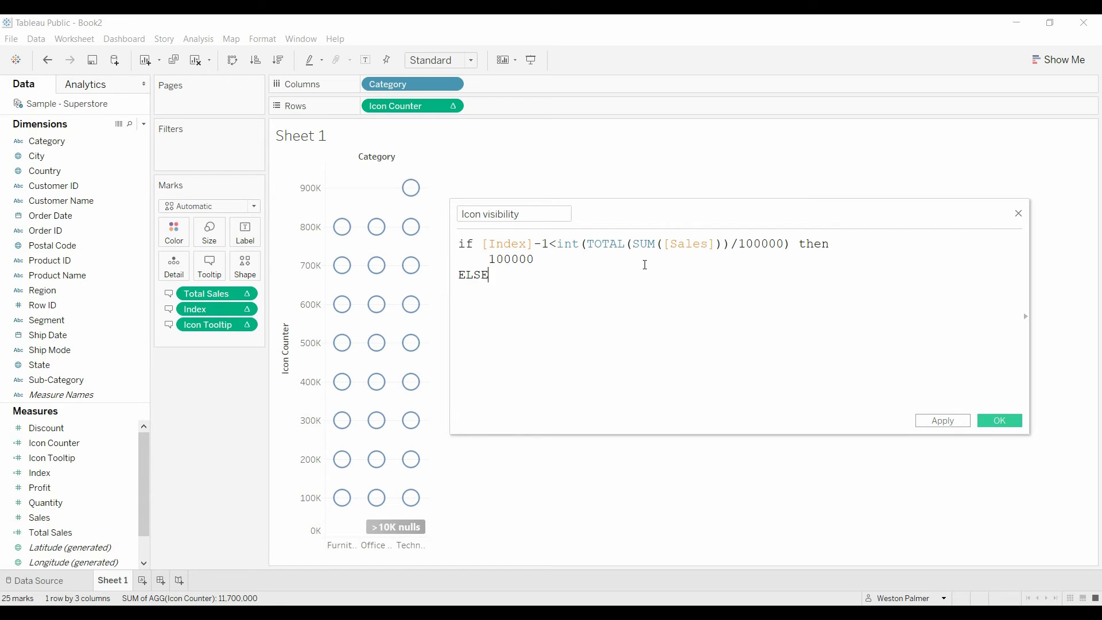
{"action": "key", "text": "Return"}
Make ELSE return total(sum([Sales]))%100000, close with END, and save.
{"action": "type", "text": "total"}
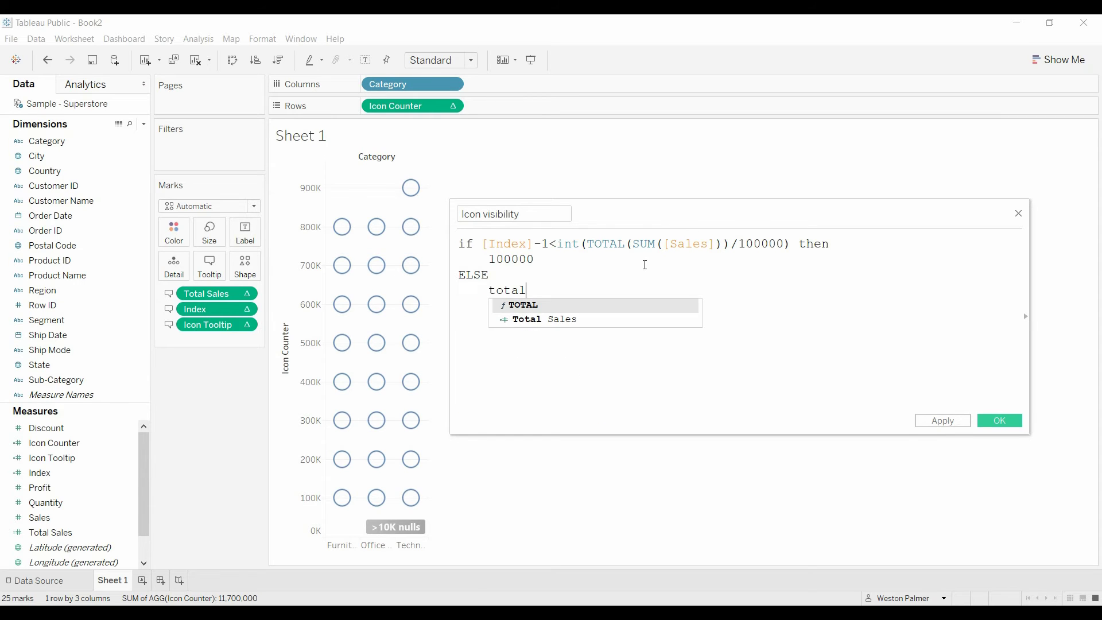
{"action": "type", "text": "(sum"}
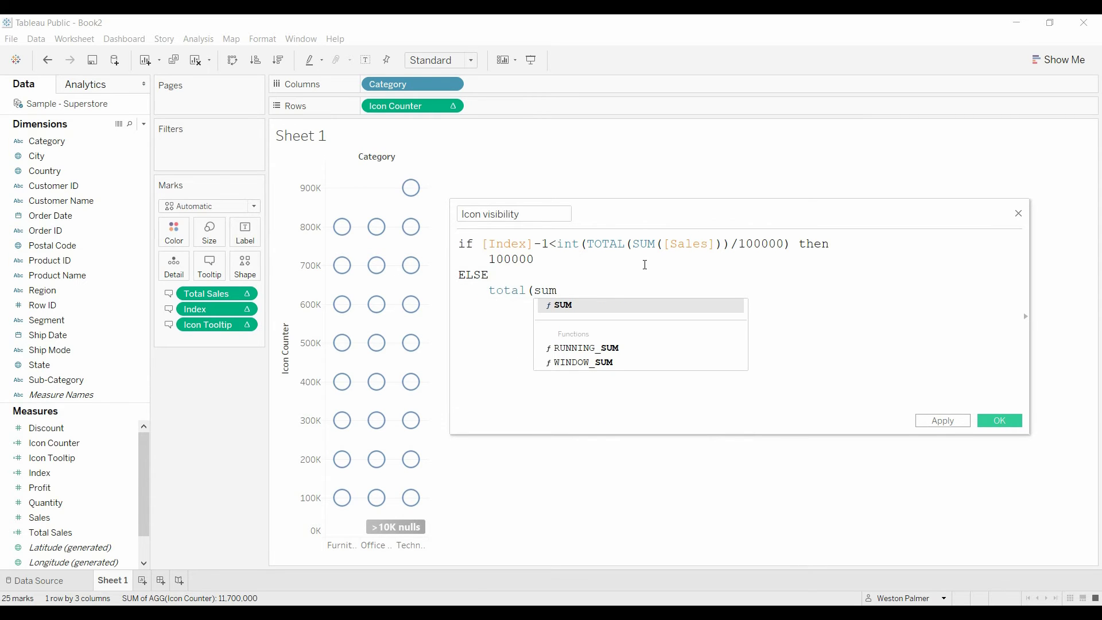
{"action": "type", "text": "(sale"}
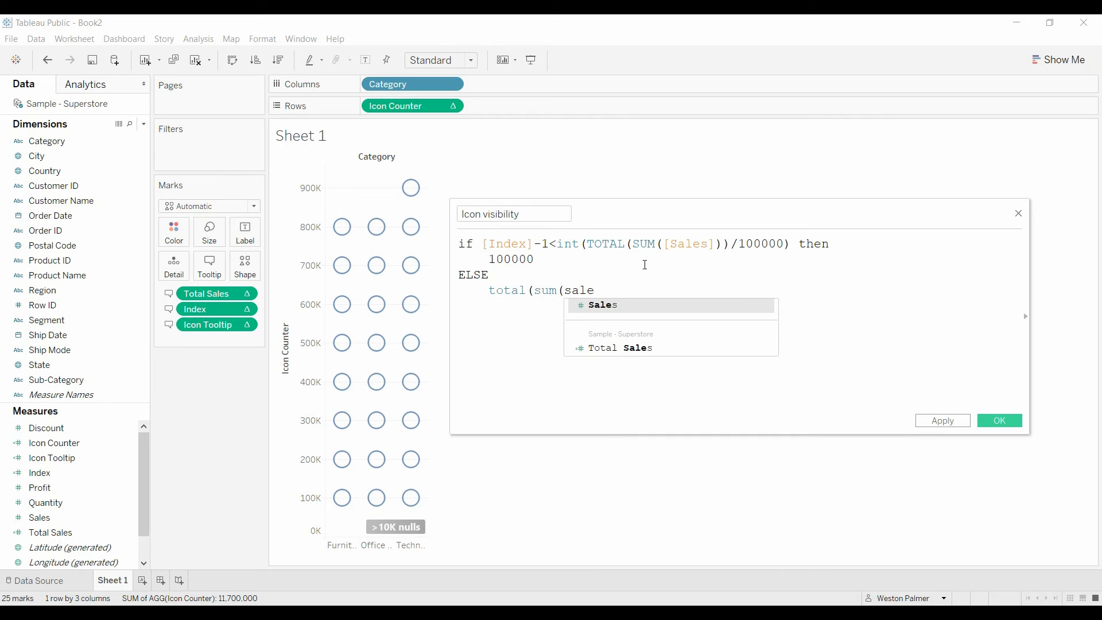
{"action": "key", "text": "Return"}
{"action": "type", "text": "))"}
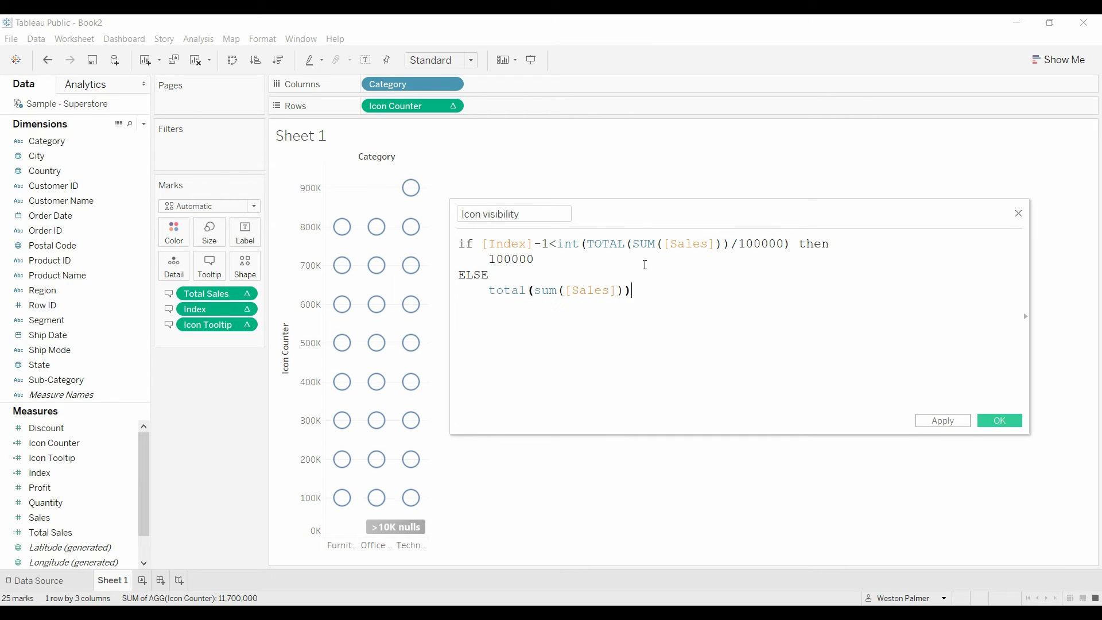
{"action": "type", "text": "%"}
{"action": "type", "text": "/1000"}
{"action": "type", "text": "00"}
{"action": "type", "text": "end"}
{"action": "key", "text": "Return"}
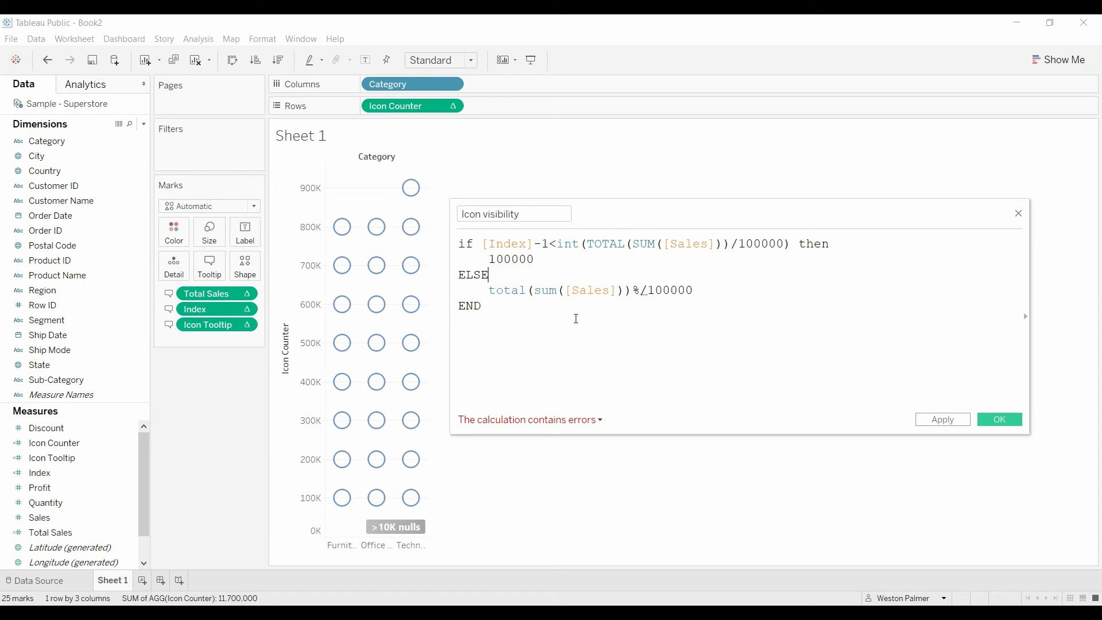
{"action": "left_click", "coordinate": [550, 345]}
{"action": "left_click", "coordinate": [653, 290]}
{"action": "left_click", "coordinate": [647, 289]}
{"action": "key", "text": "BackSpace"}
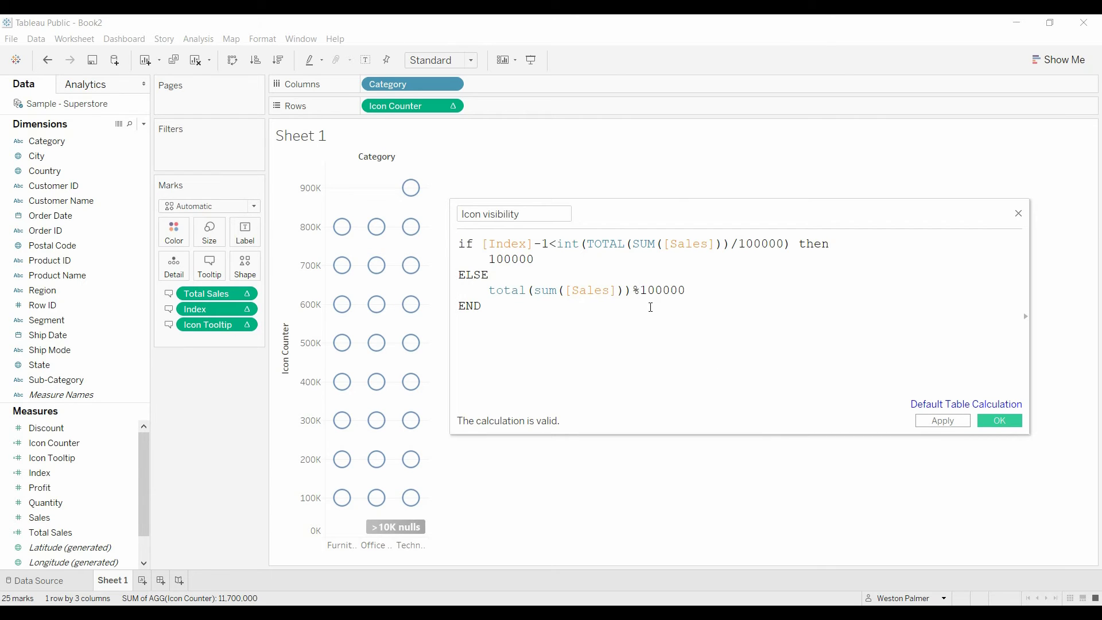
{"action": "left_click", "coordinate": [1004, 424]}
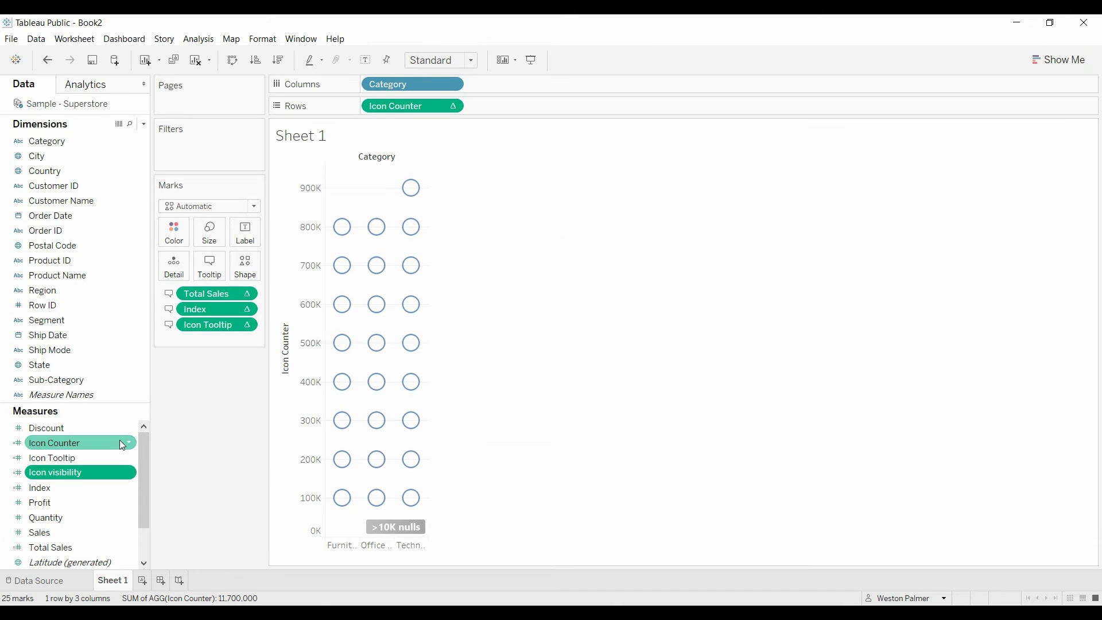
Add Icon visibility to the Marks Tooltip, computed using Cell.
{"action": "left_click_drag", "start_coordinate": [67, 477], "coordinate": [209, 276]}
{"action": "mouse_move", "coordinate": [343, 424]}
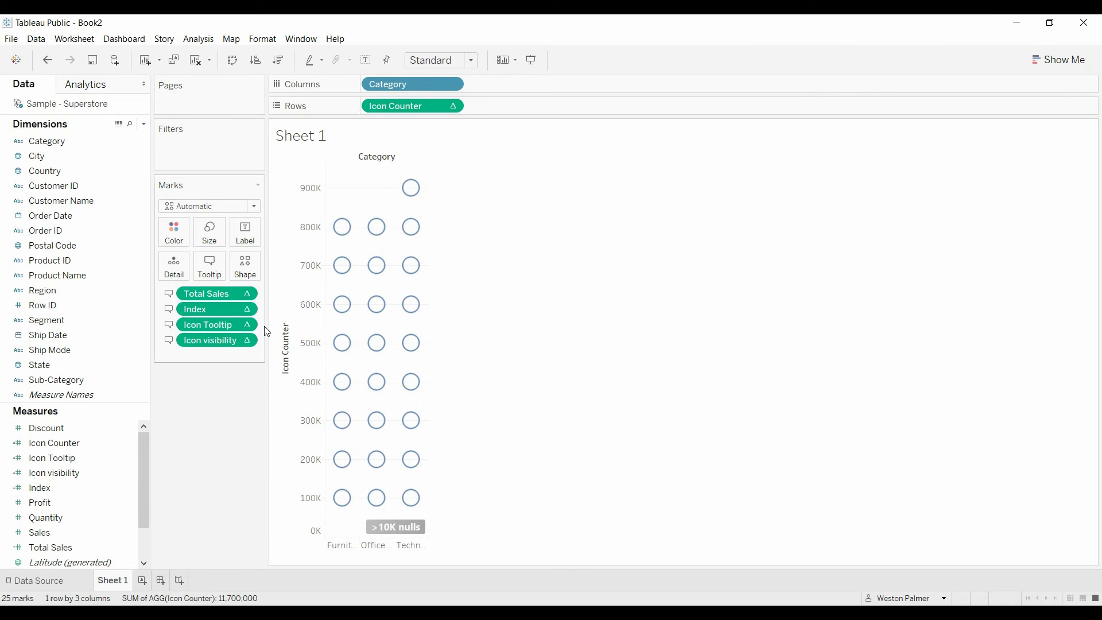
{"action": "left_click", "coordinate": [245, 340]}
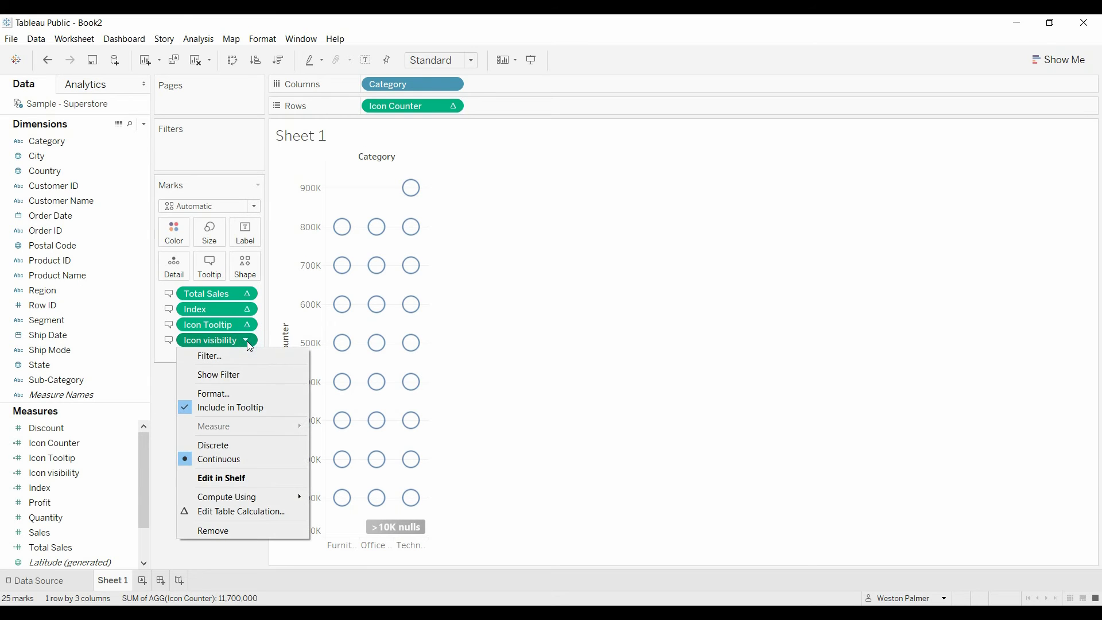
{"action": "mouse_move", "coordinate": [249, 497]}
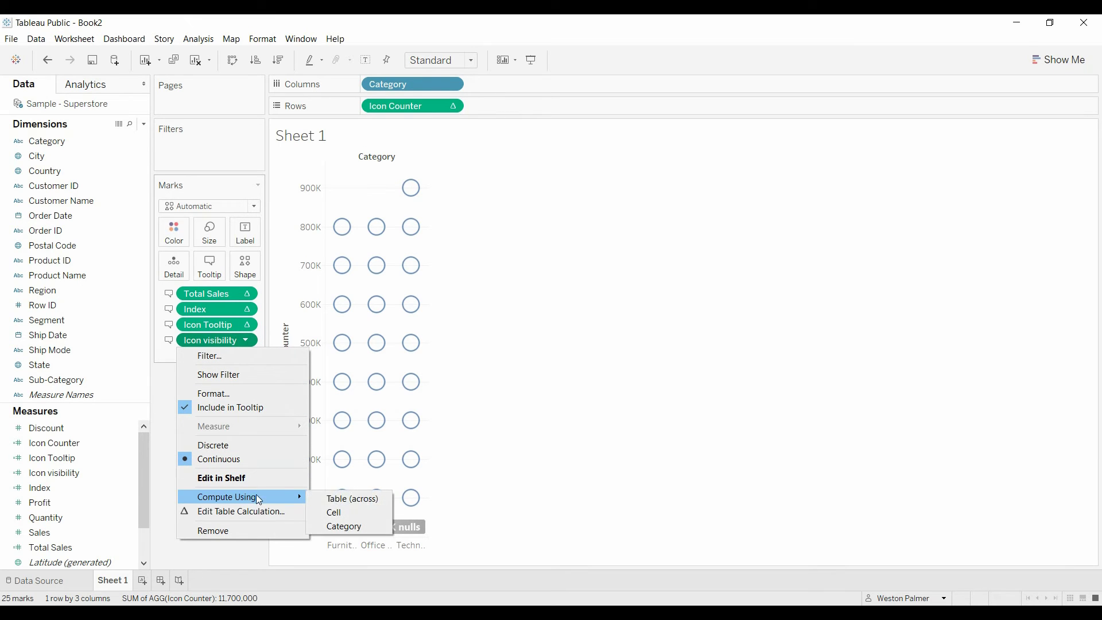
{"action": "left_click", "coordinate": [343, 514]}
{"action": "mouse_move", "coordinate": [349, 352]}
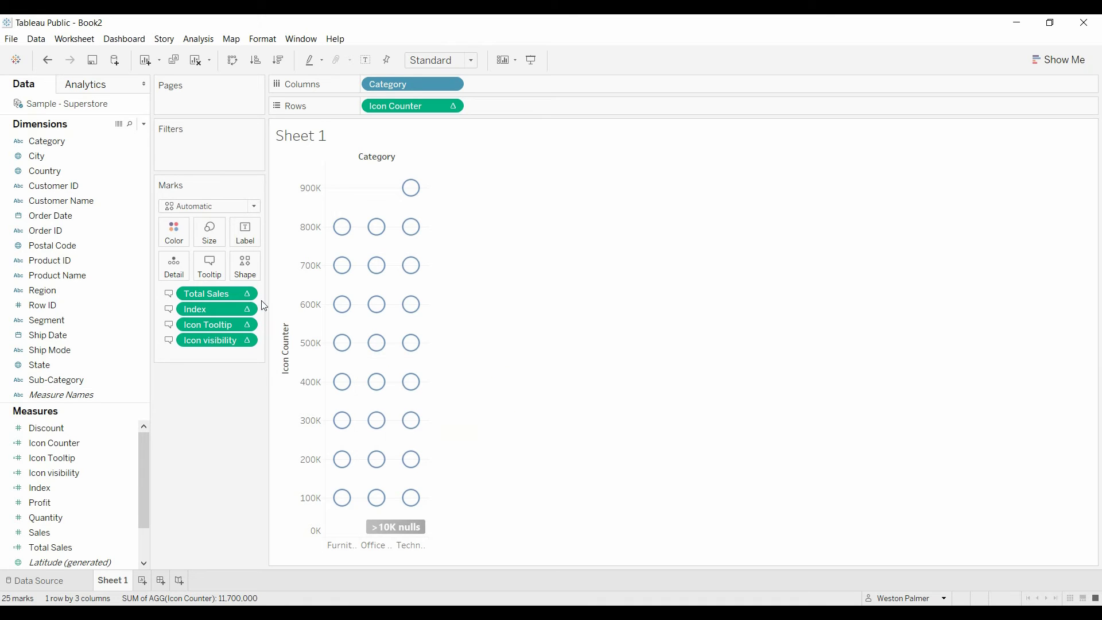
Delete the Icon Tooltip line from the tooltip text.
{"action": "left_click", "coordinate": [210, 266]}
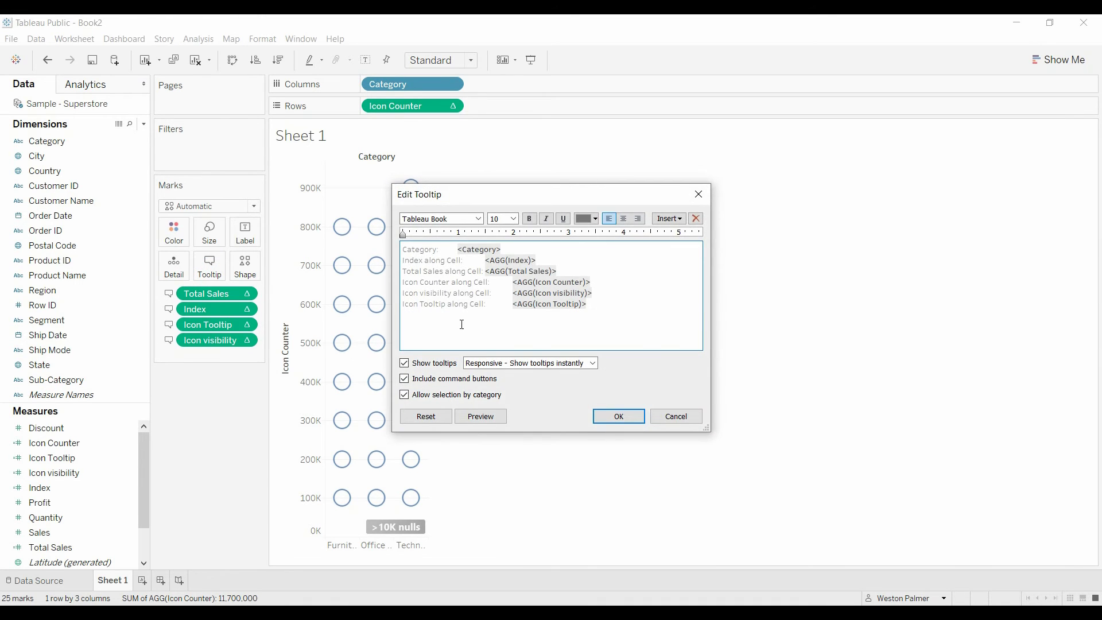
{"action": "left_click_drag", "start_coordinate": [613, 313], "coordinate": [367, 313]}
{"action": "key", "text": "Delete"}
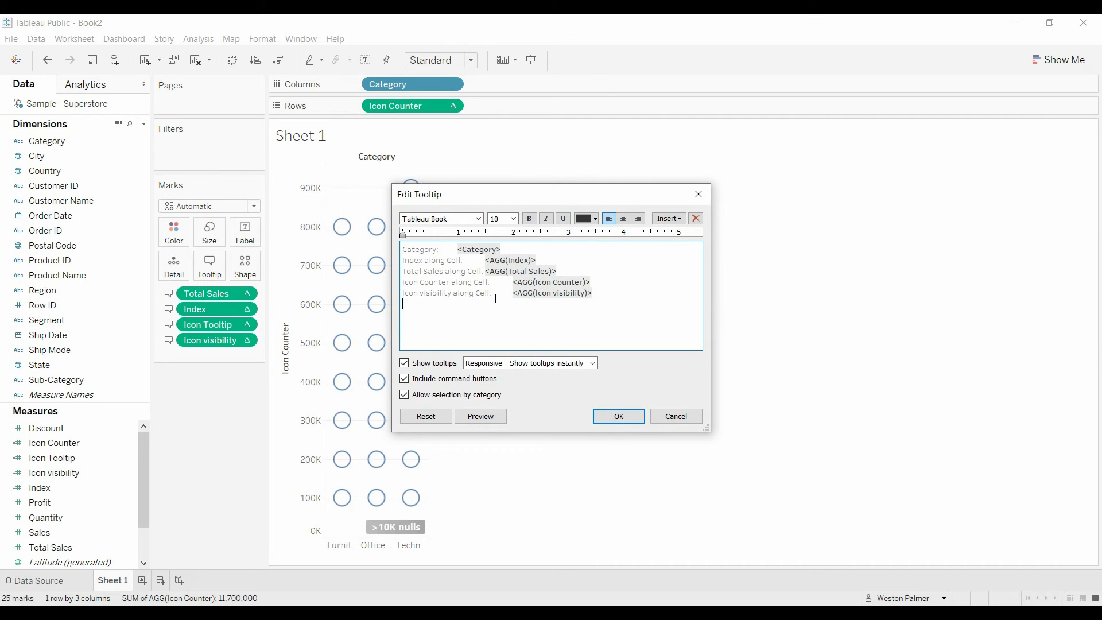
{"action": "left_click", "coordinate": [619, 415]}
{"action": "mouse_move", "coordinate": [343, 498]}
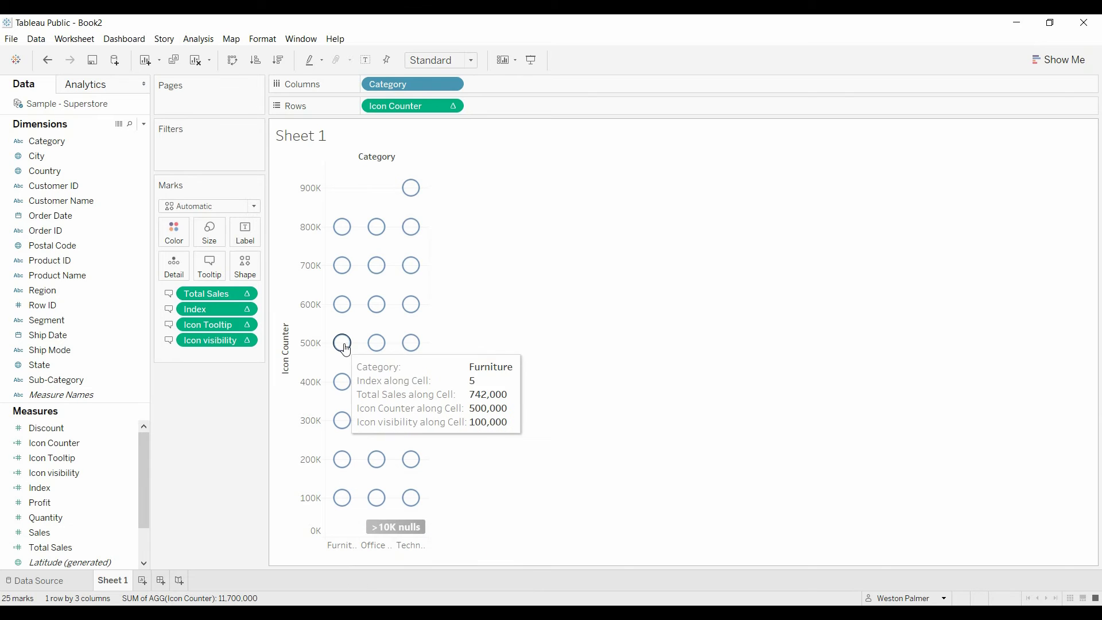
{"action": "mouse_move", "coordinate": [347, 325]}
{"action": "mouse_move", "coordinate": [346, 232]}
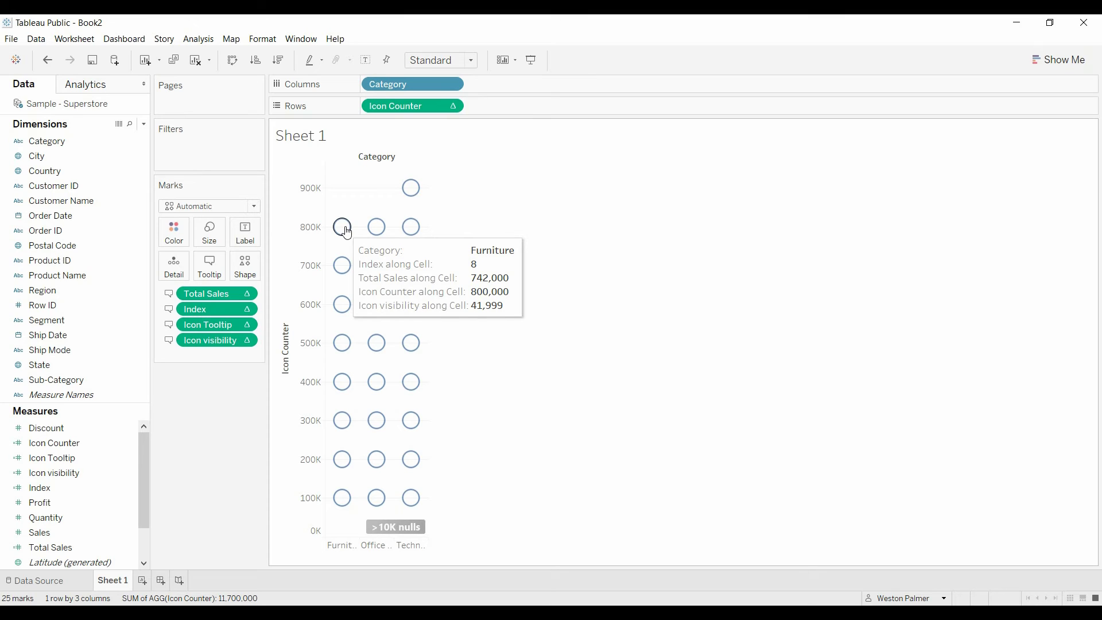
{"action": "left_click", "coordinate": [132, 479]}
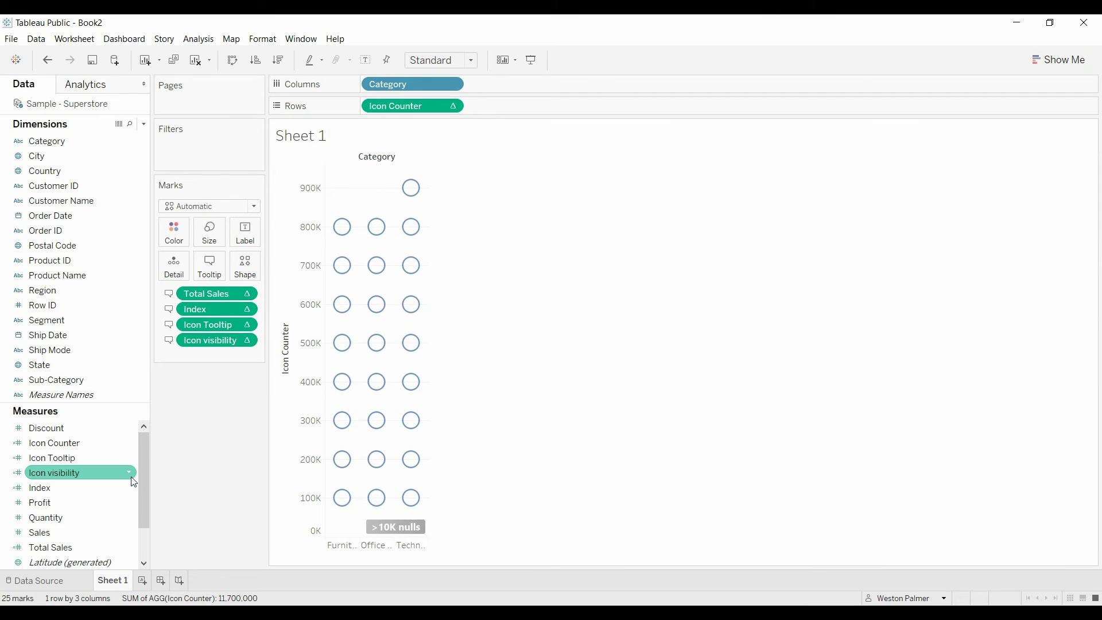
Append /100000 to Icon visibility's ELSE remainder expression and apply it.
{"action": "left_click", "coordinate": [131, 472]}
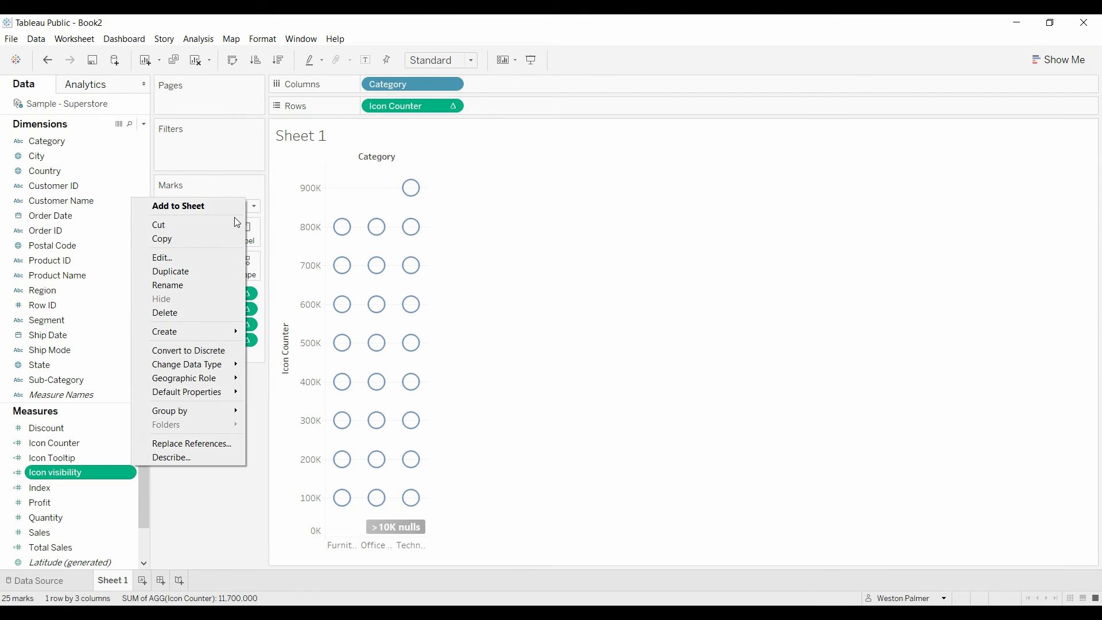
{"action": "left_click", "coordinate": [219, 254]}
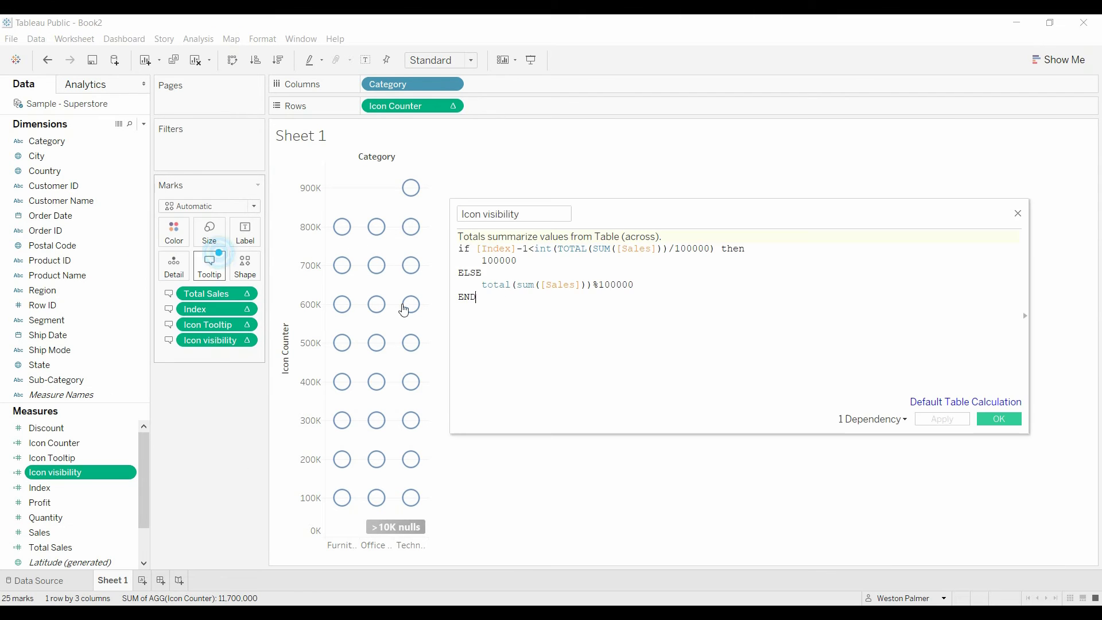
{"action": "left_click", "coordinate": [652, 285]}
{"action": "type", "text": "/1"}
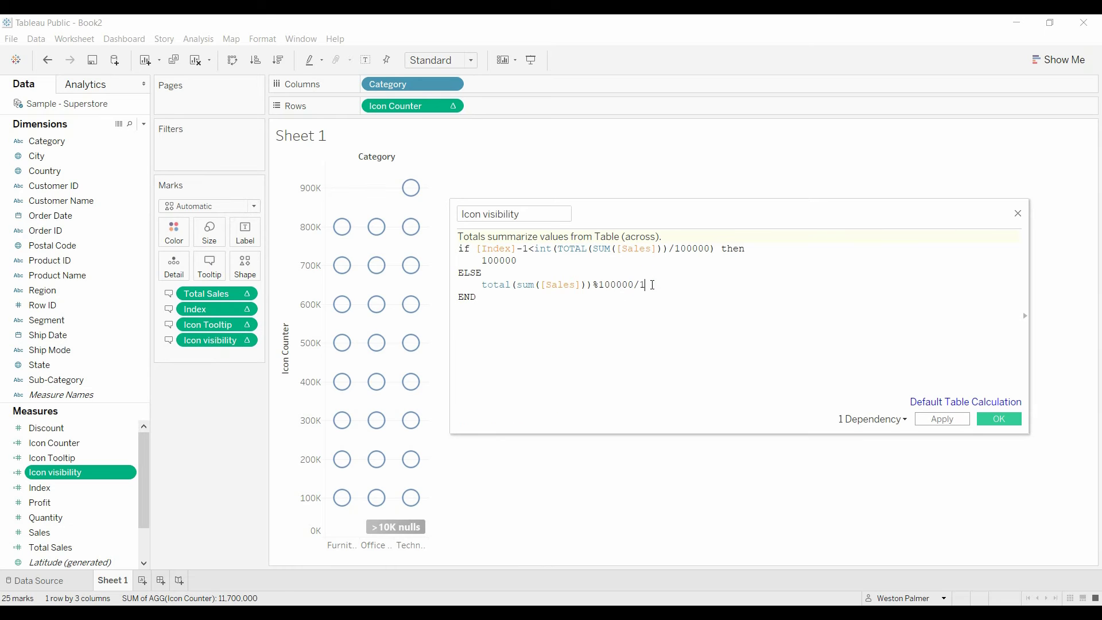
{"action": "type", "text": "00000"}
{"action": "left_click", "coordinate": [999, 418]}
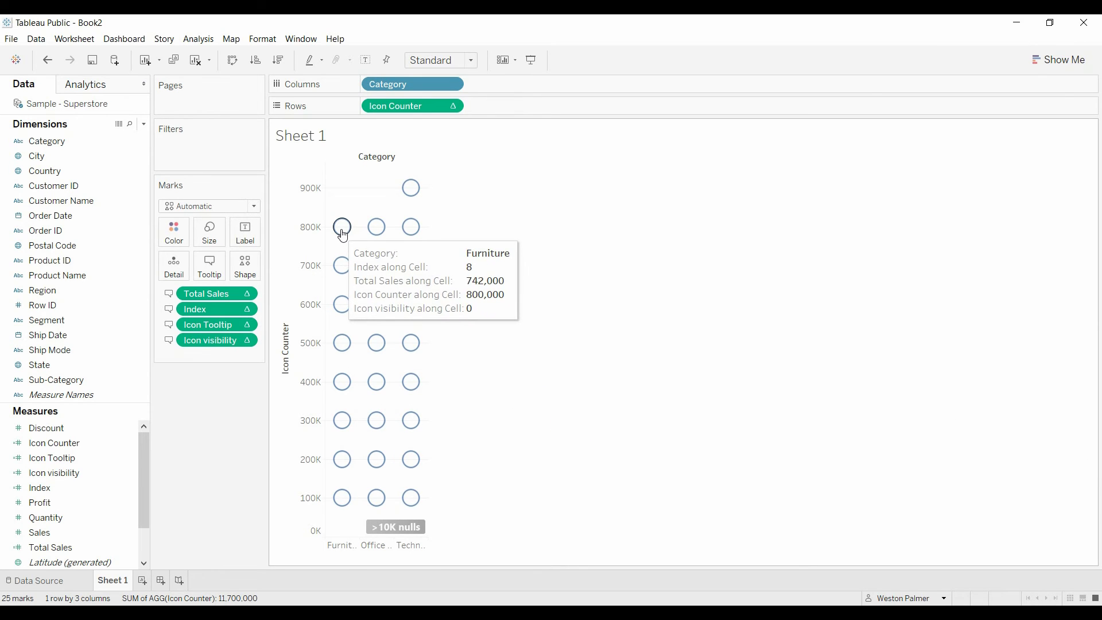
Format Icon visibility's pane numbers as Number (Custom) with two decimal places.
{"action": "left_click", "coordinate": [246, 348]}
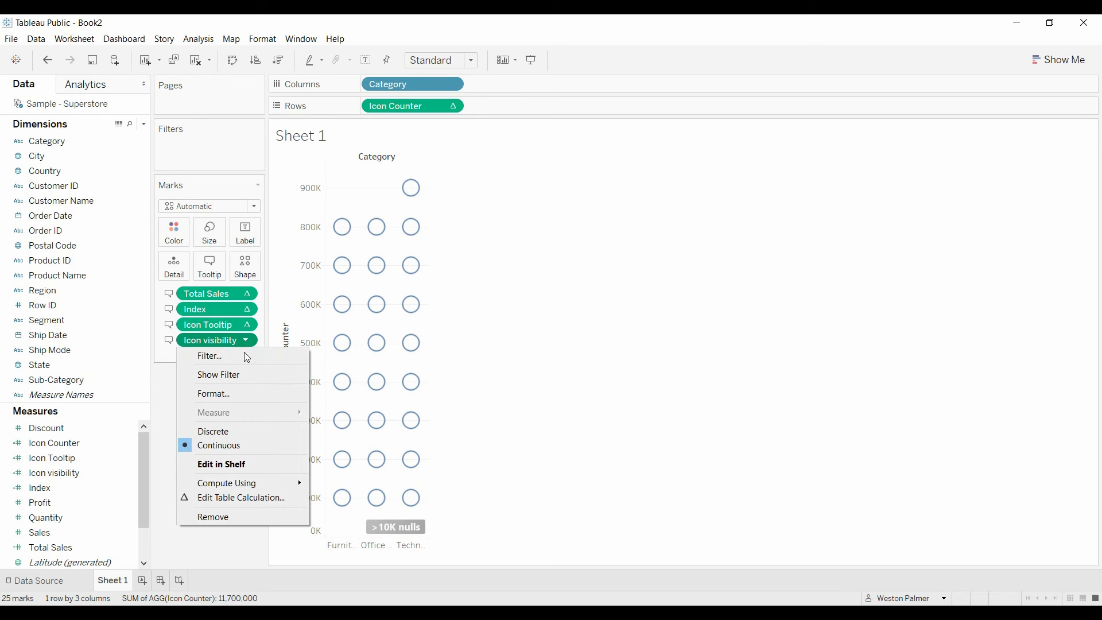
{"action": "left_click", "coordinate": [248, 394]}
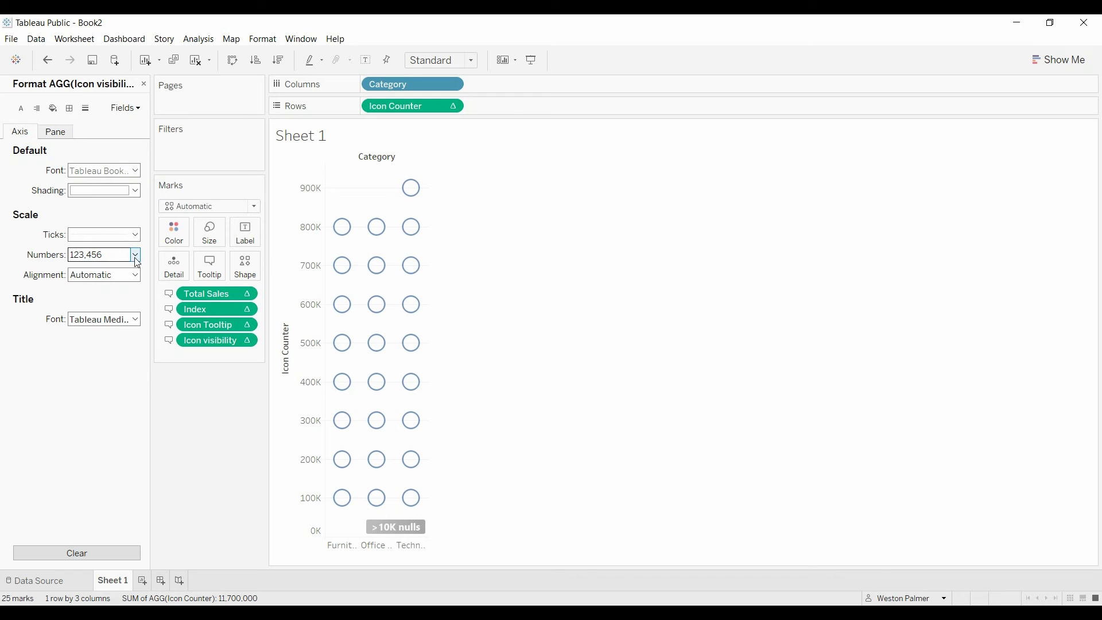
{"action": "left_click", "coordinate": [55, 132]}
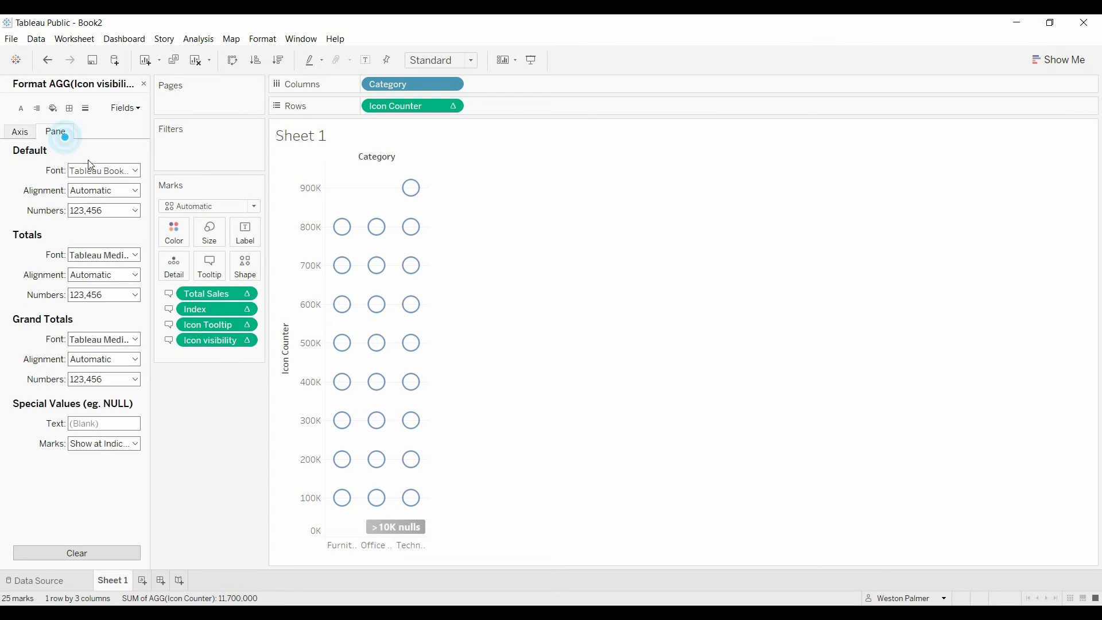
{"action": "left_click", "coordinate": [135, 211]}
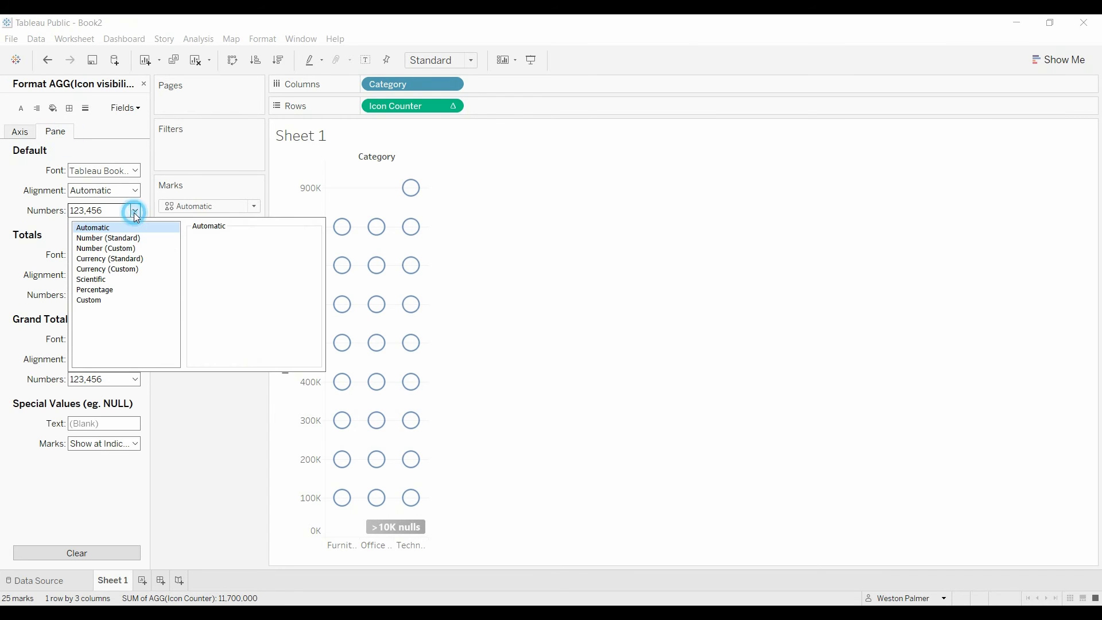
{"action": "left_click", "coordinate": [130, 249]}
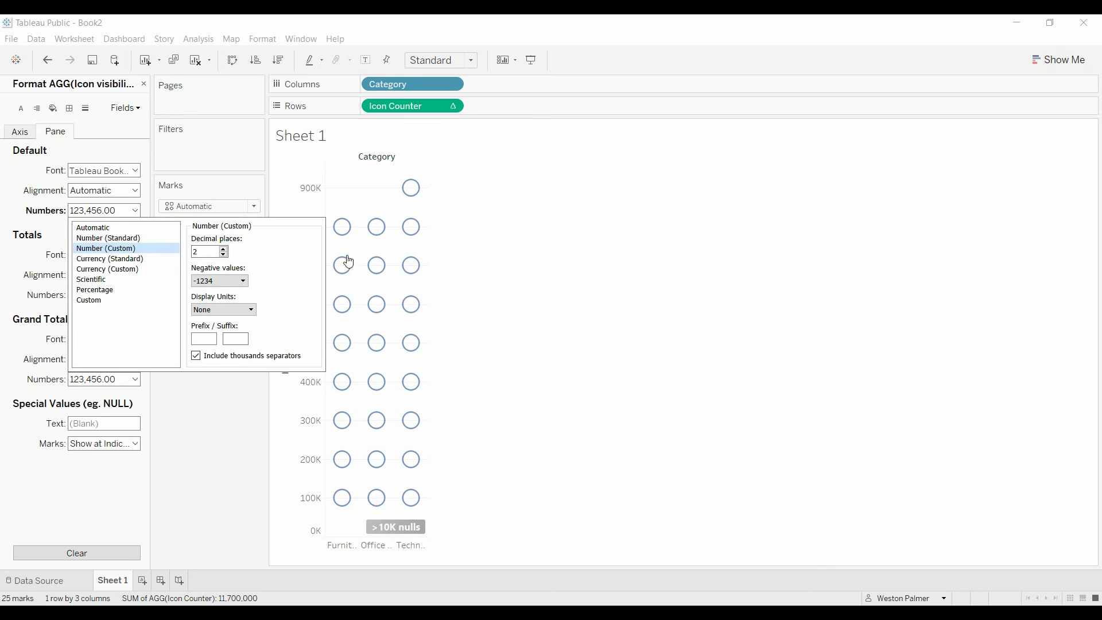
{"action": "mouse_move", "coordinate": [345, 231]}
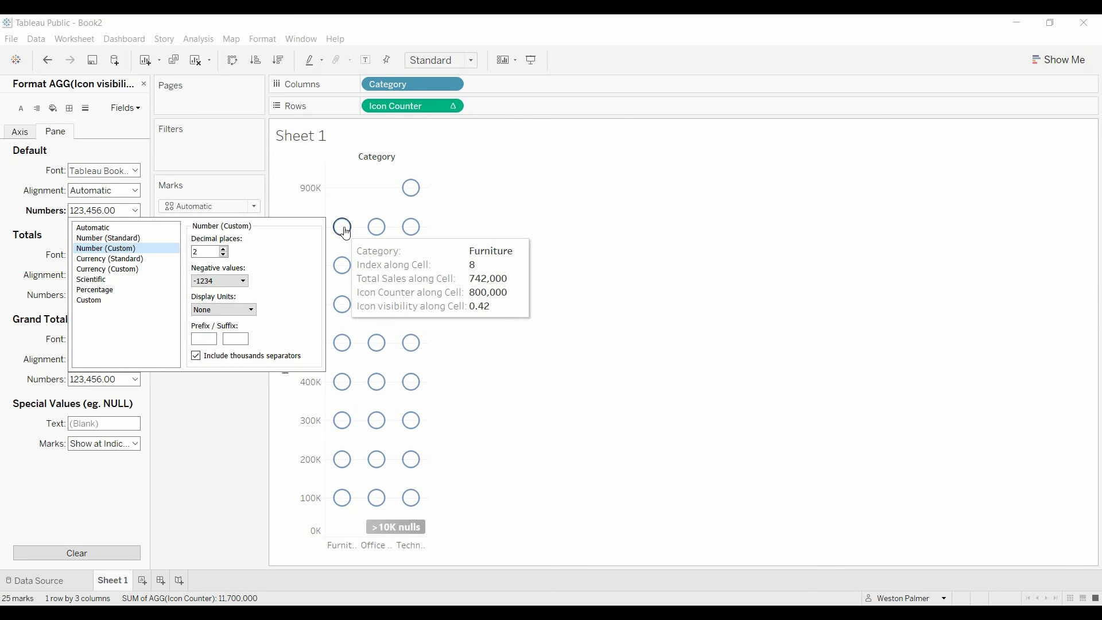
{"action": "left_click", "coordinate": [226, 409]}
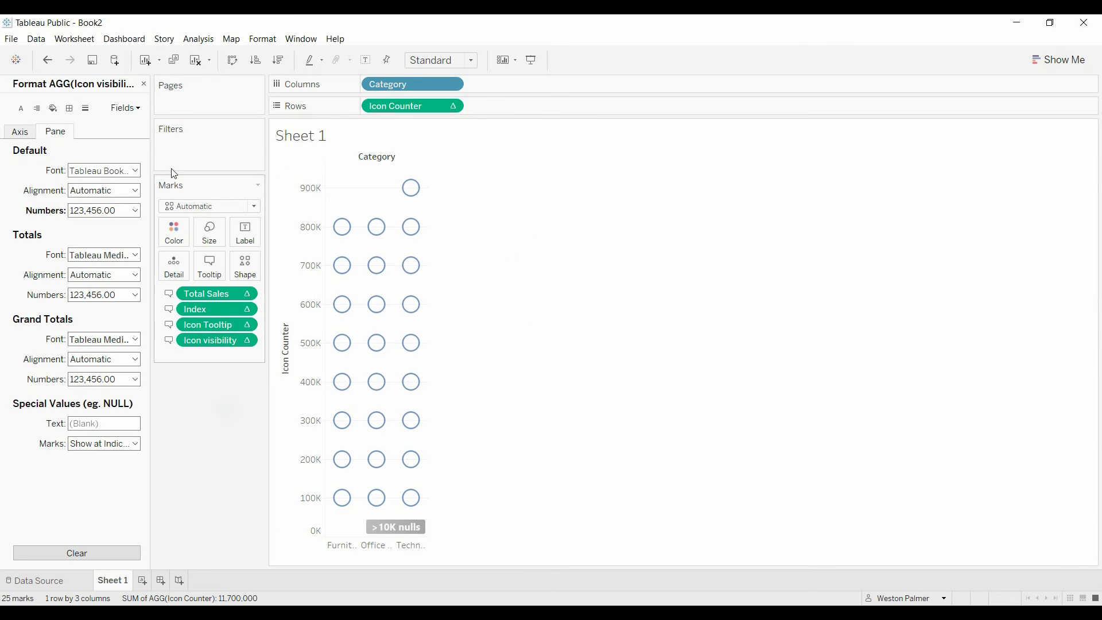
{"action": "left_click", "coordinate": [143, 83]}
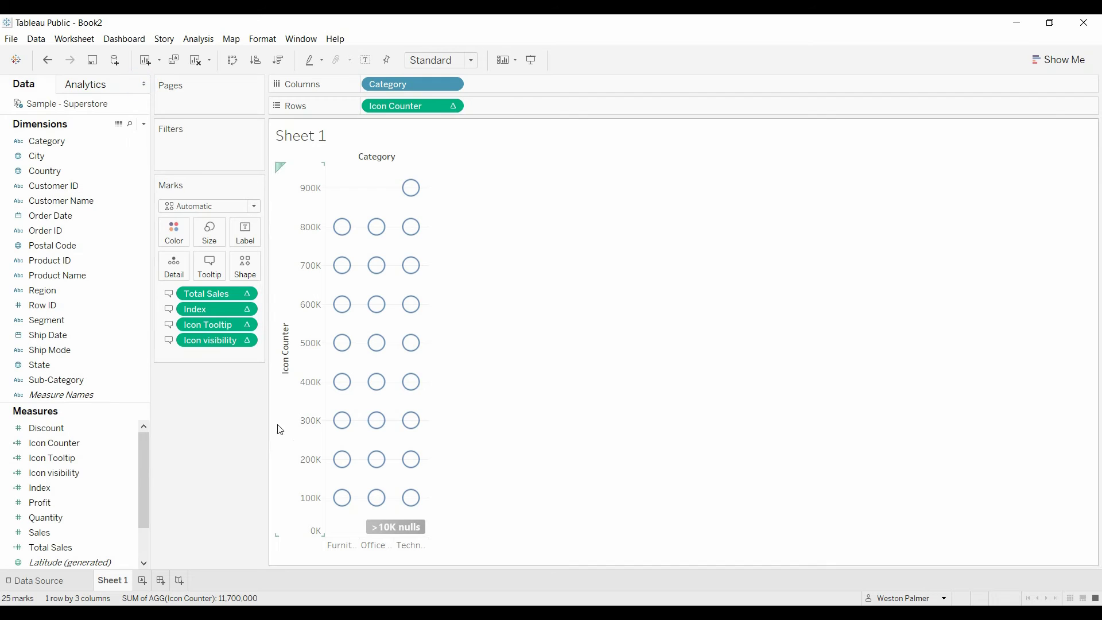
Turn Icon visibility's ELSE into an ELSEIF with a > .75 THEN condition.
{"action": "right_click", "coordinate": [132, 470]}
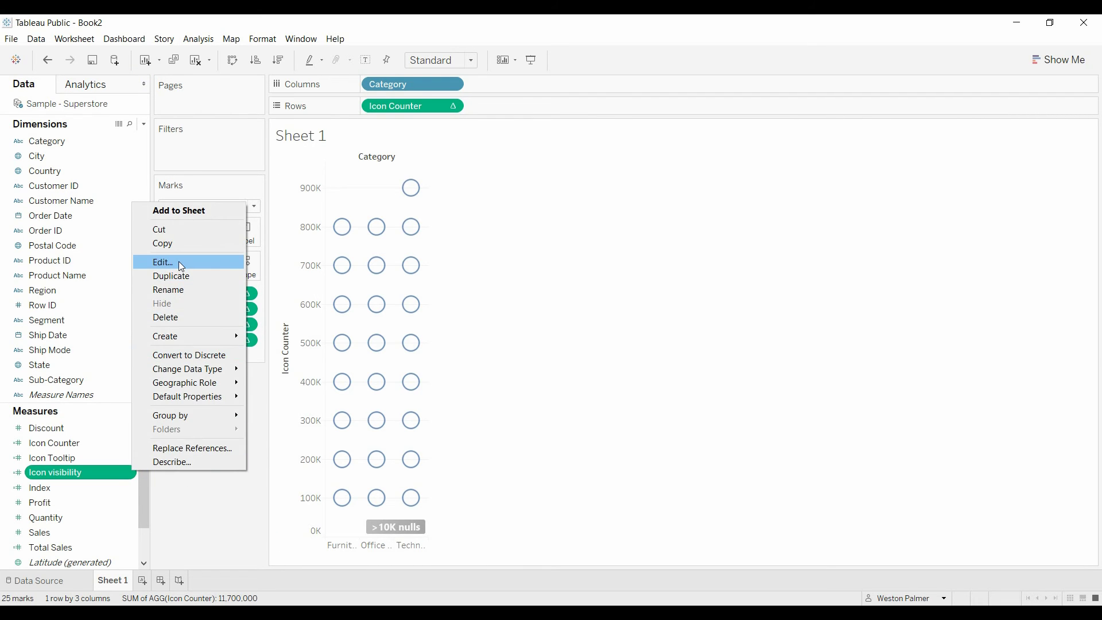
{"action": "left_click", "coordinate": [178, 260]}
{"action": "left_click", "coordinate": [490, 273]}
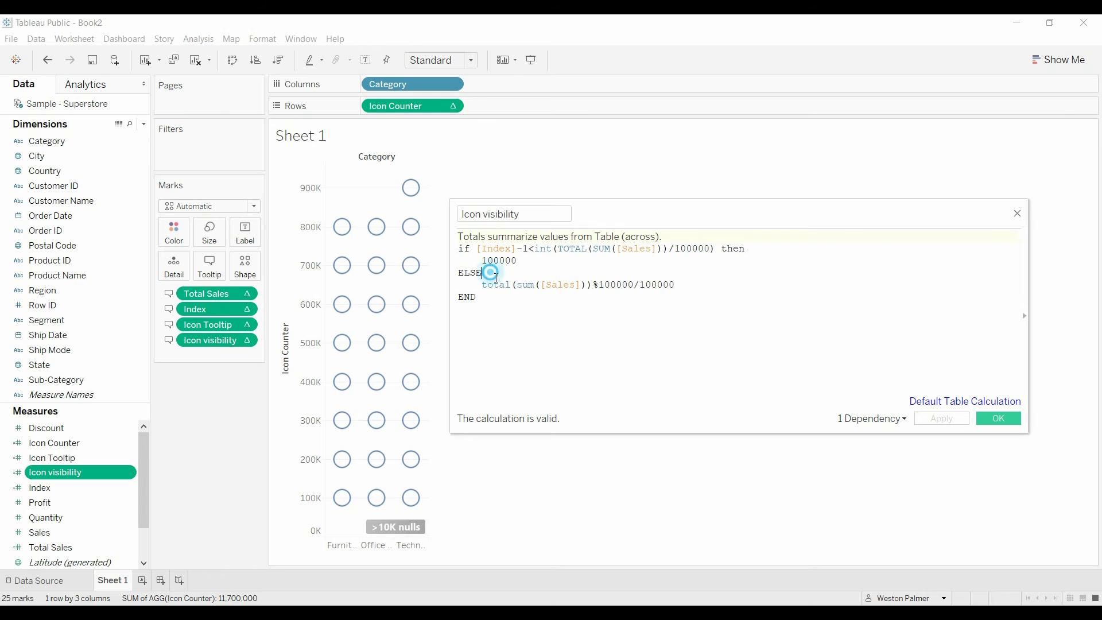
{"action": "type", "text": "if"}
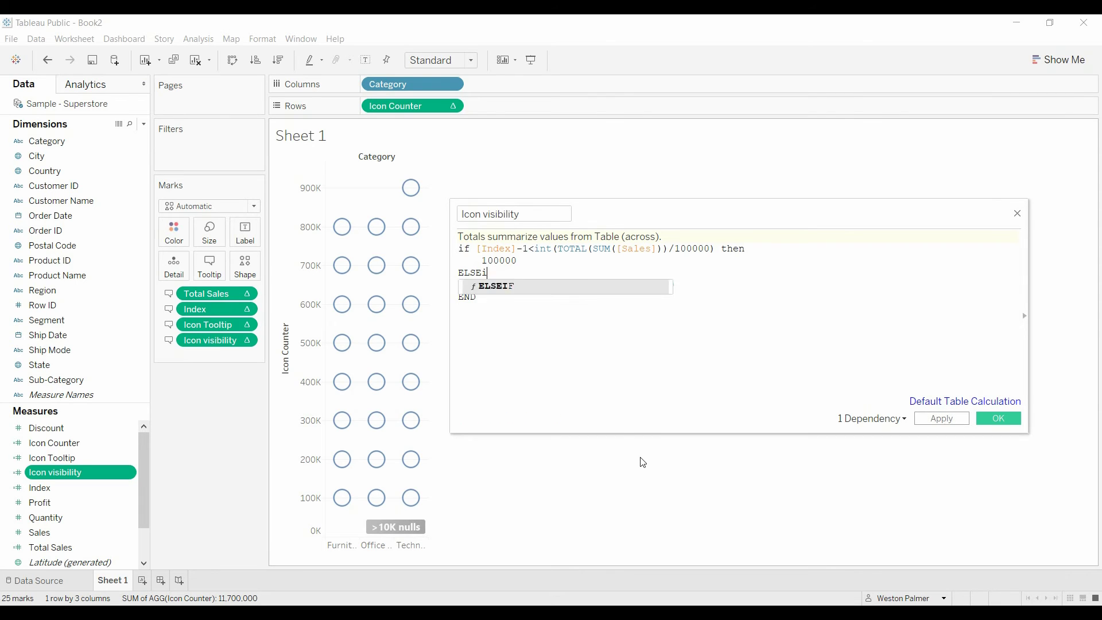
{"action": "key", "text": "Delete"}
{"action": "key", "text": "Delete"}
{"action": "key", "text": "Delete"}
{"action": "key", "text": "Delete"}
{"action": "key", "text": "Delete"}
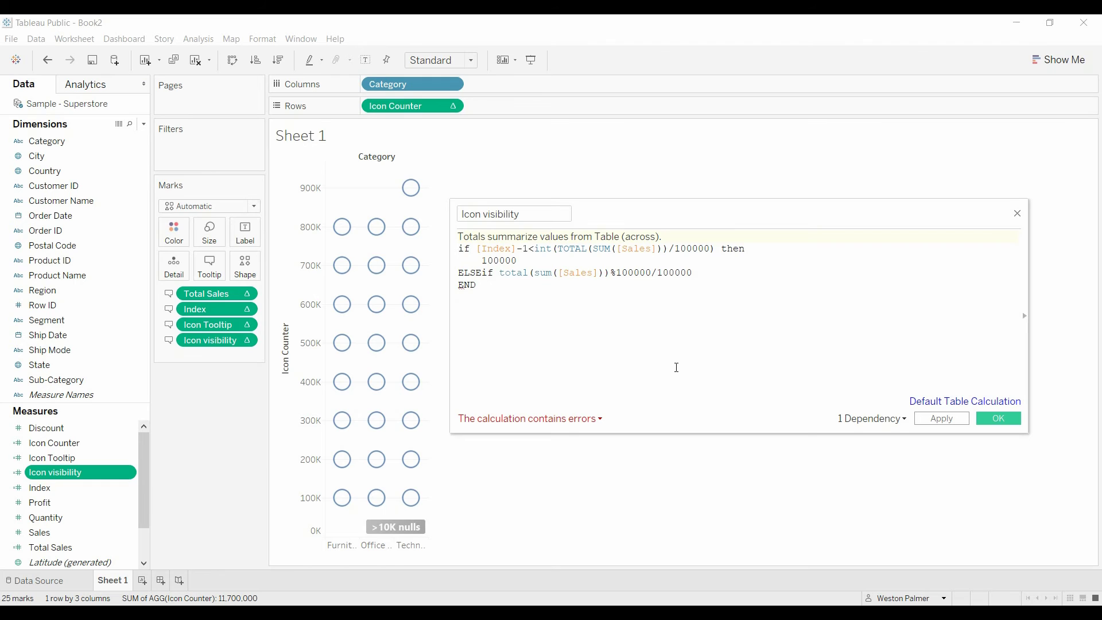
{"action": "scroll", "coordinate": [678, 389], "scroll_direction": "up", "scroll_amount": 2}
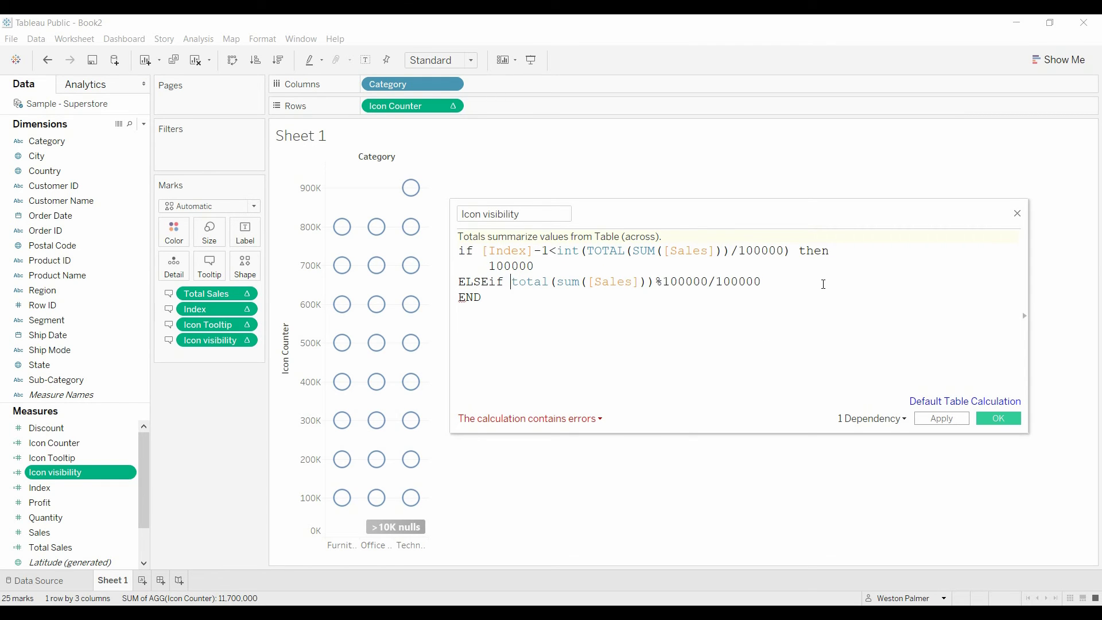
{"action": "left_click", "coordinate": [823, 284]}
{"action": "type", "text": ">"}
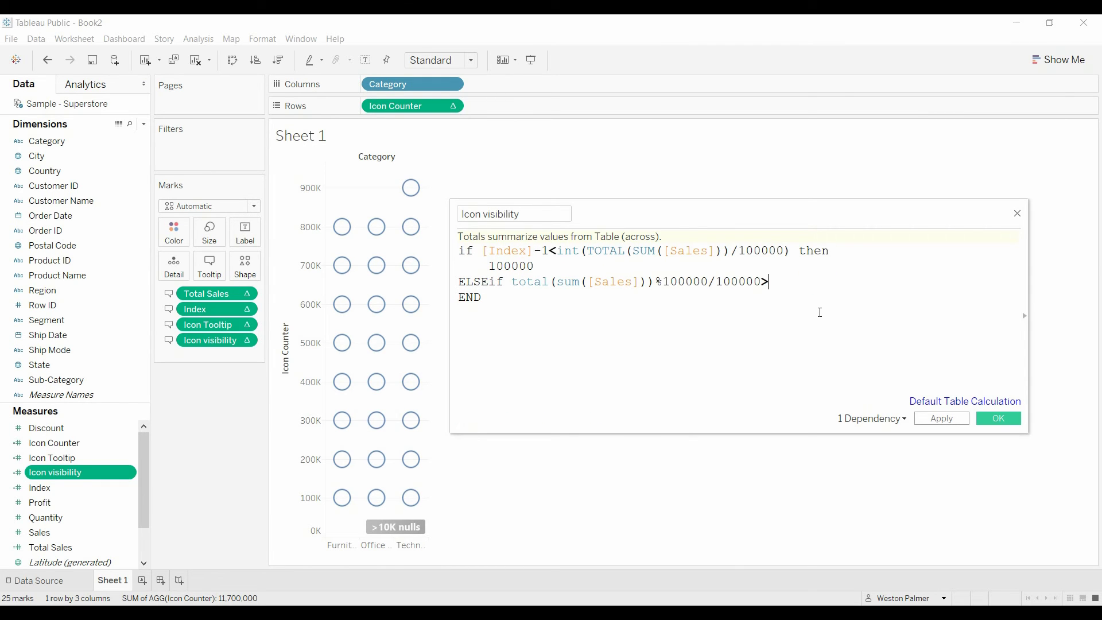
{"action": "type", "text": ".75 Then"}
{"action": "key", "text": "Return"}
{"action": "key", "text": "Return"}
{"action": "key", "text": "BackSpace"}
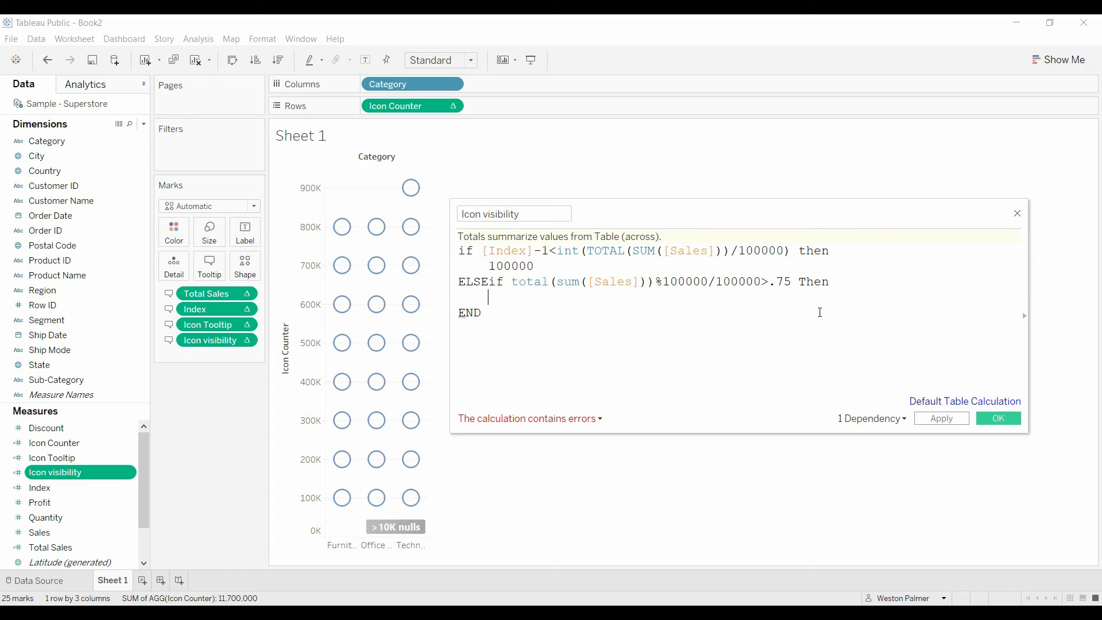
Return "$75k-$100k" for that branch and "$100k" for full icons, ending with END.
{"action": "type", "text": "\""}
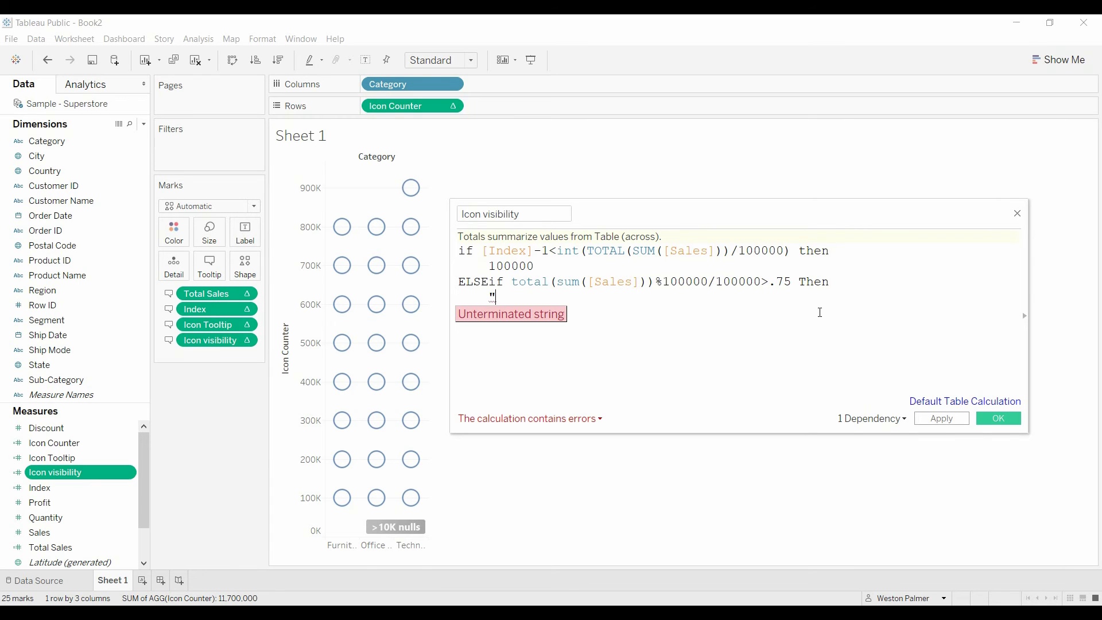
{"action": "type", "text": "7"}
{"action": "key", "text": "BackSpace"}
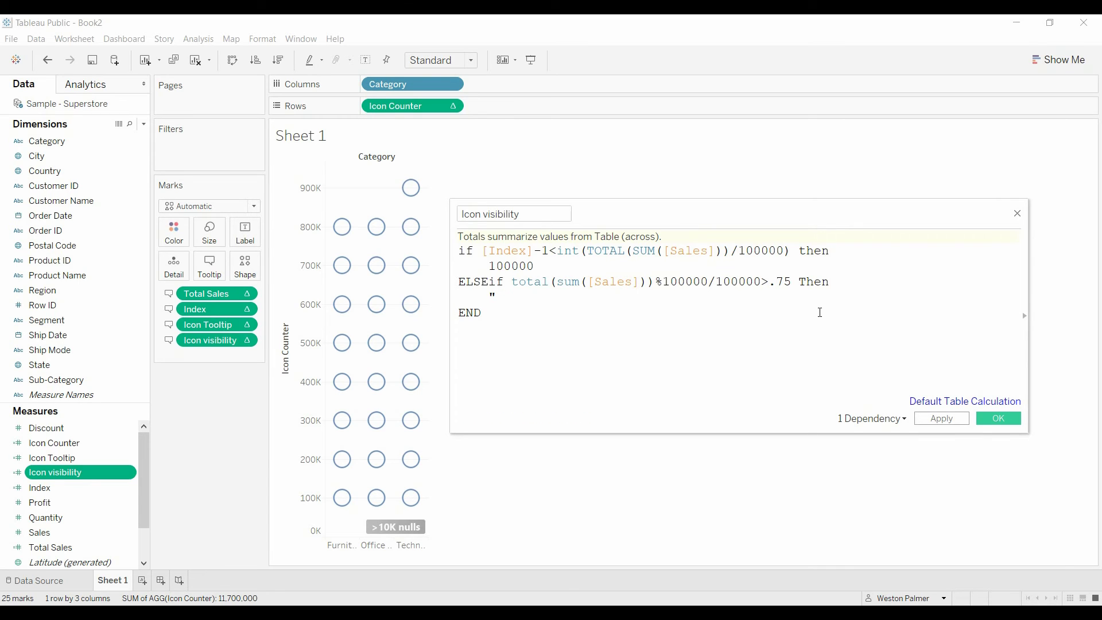
{"action": "type", "text": "$75-100"}
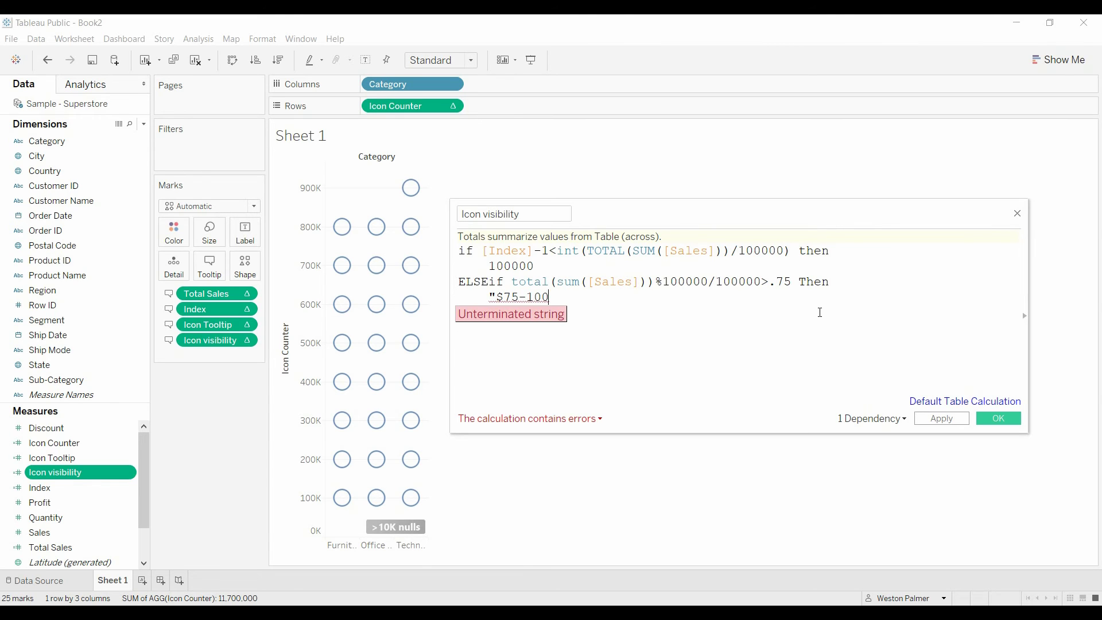
{"action": "type", "text": "k\""}
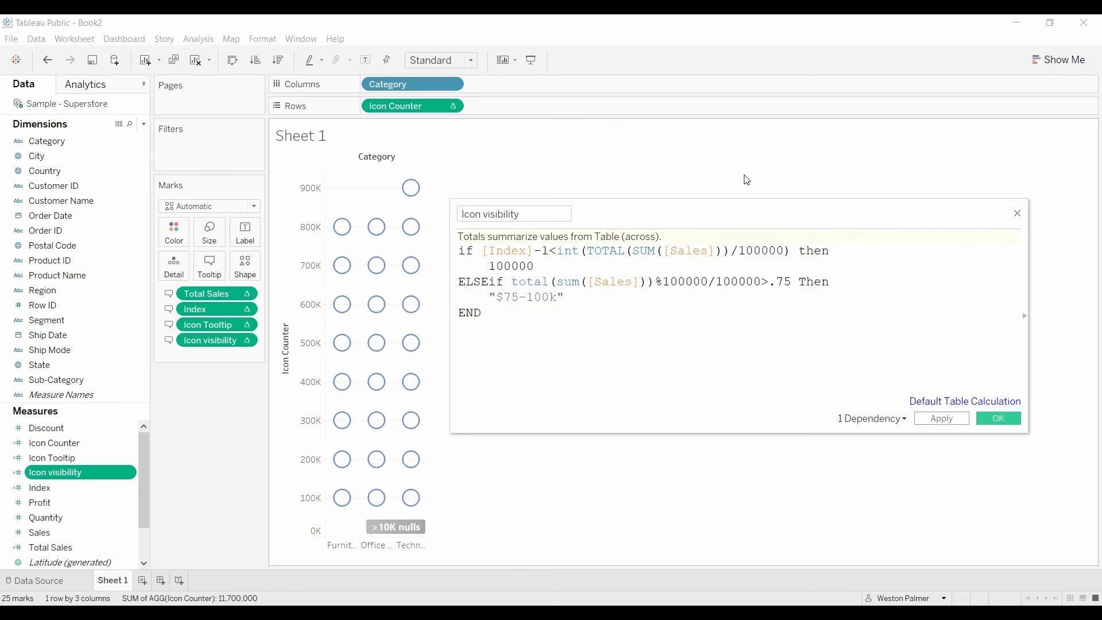
{"action": "key", "text": "Return"}
{"action": "type", "text": "END"}
{"action": "left_click", "coordinate": [526, 296]}
{"action": "type", "text": "$75"}
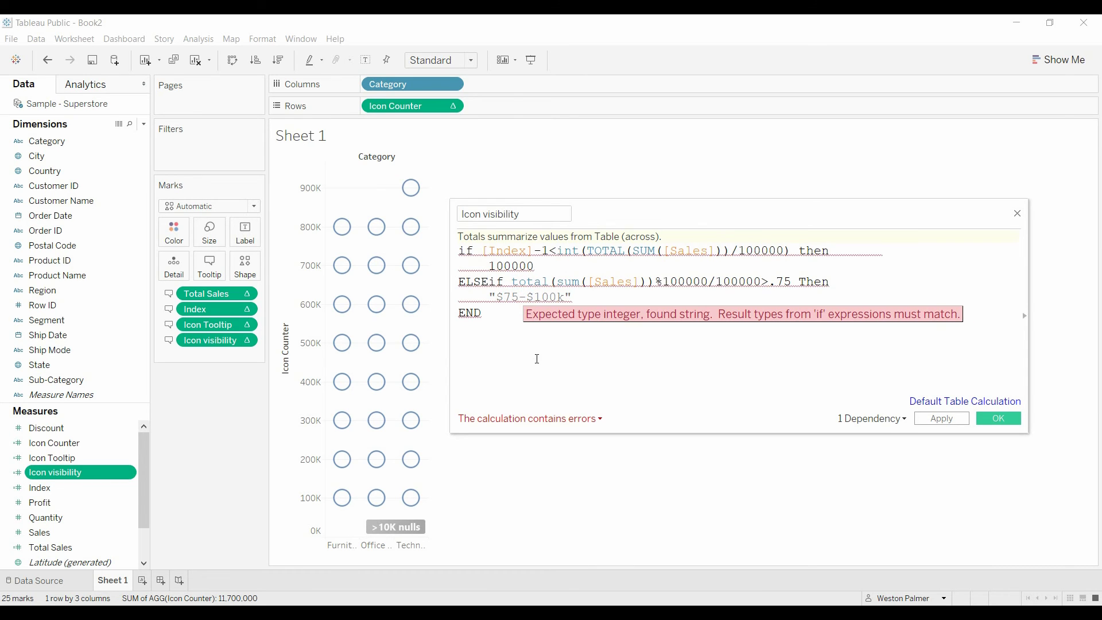
{"action": "type", "text": "k"}
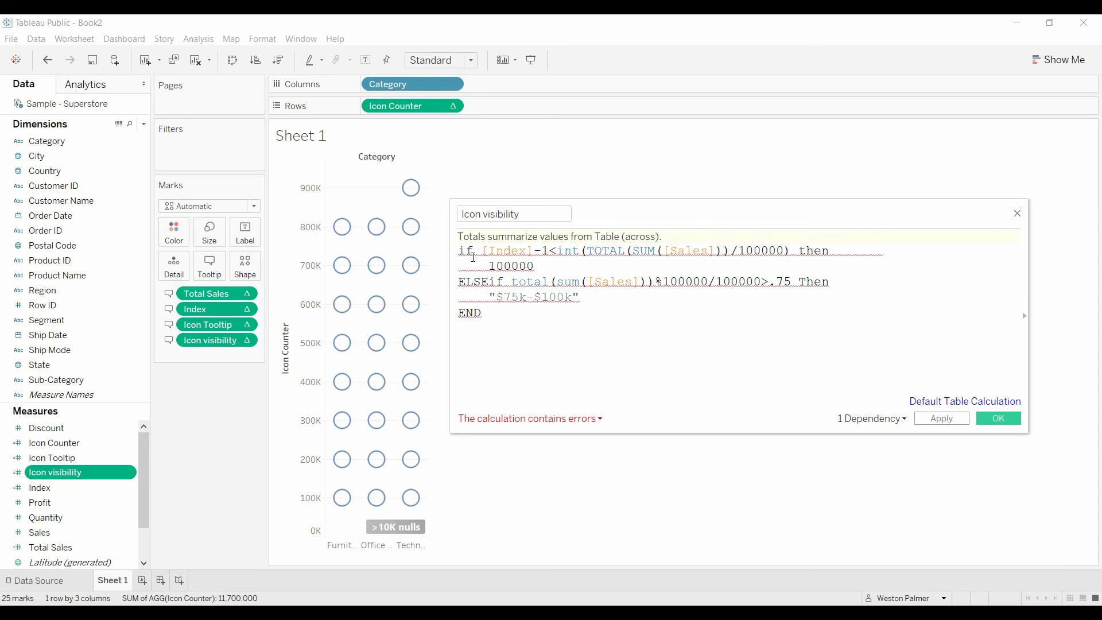
{"action": "left_click_drag", "start_coordinate": [489, 265], "coordinate": [539, 277]}
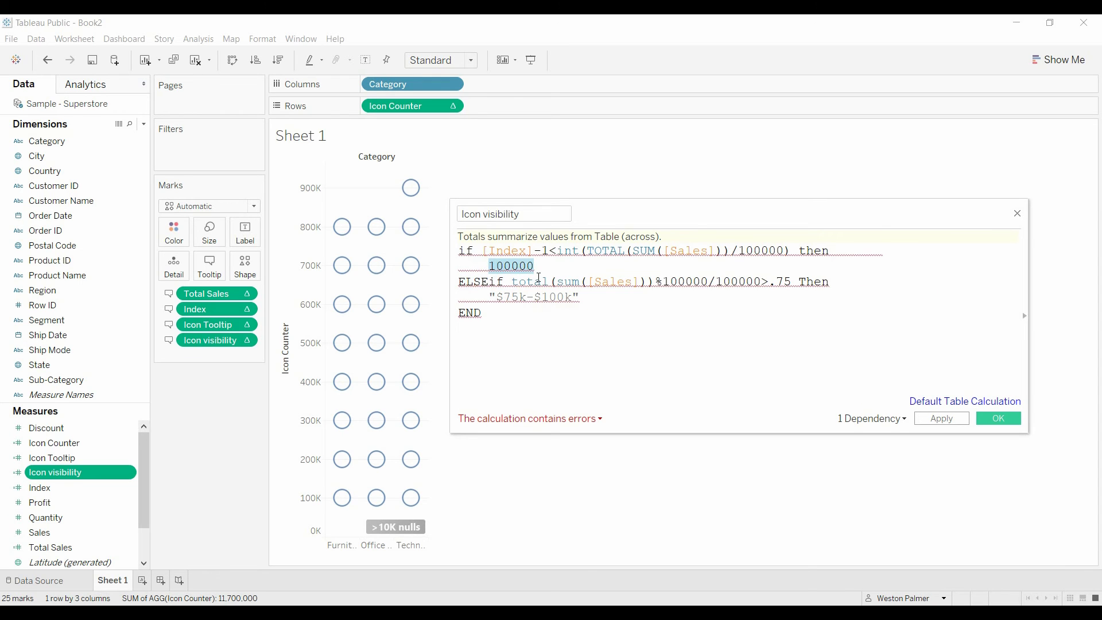
{"action": "type", "text": "\"$"}
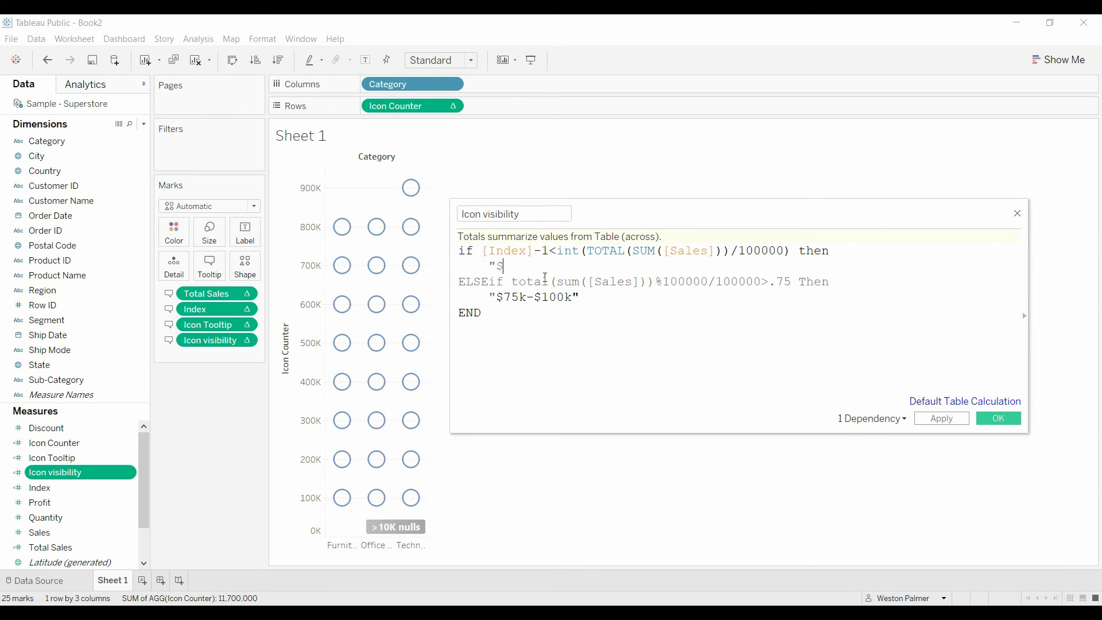
{"action": "type", "text": "100k\""}
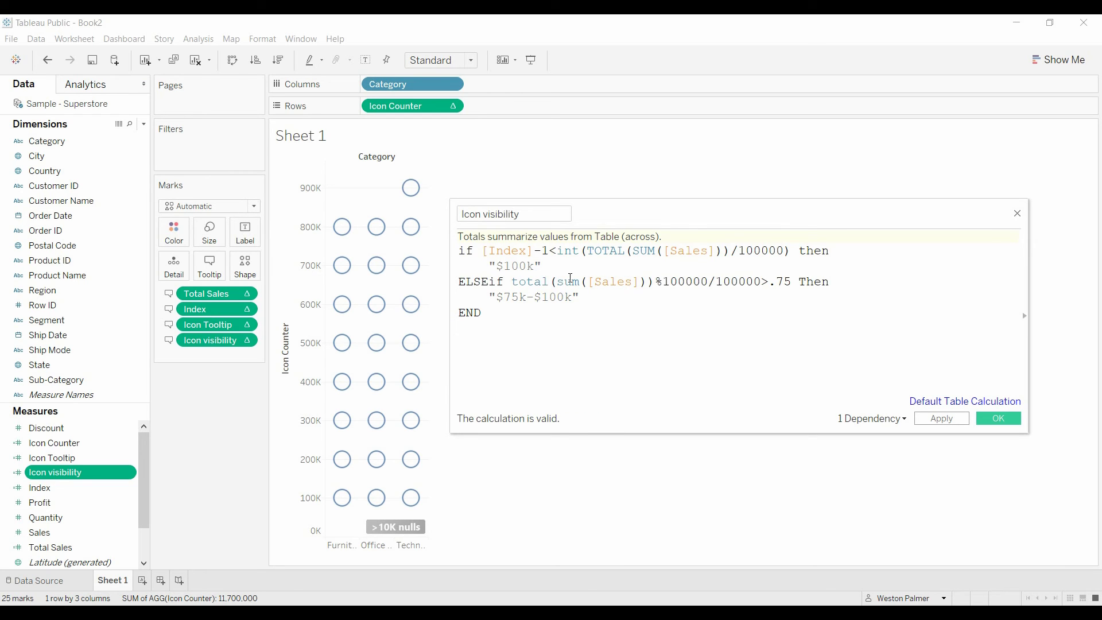
Duplicate the ELSEIF block with thresholds .5 and .25 and add an ELSE.
{"action": "key", "text": "shift+Down"}
{"action": "key", "text": "shift+Down"}
{"action": "key", "text": "ctrl+c"}
{"action": "key", "text": "ctrl+v"}
{"action": "key", "text": "ctrl+v"}
{"action": "key", "text": "ctrl+v"}
{"action": "key", "text": "Return"}
{"action": "type", "text": "ELSE"}
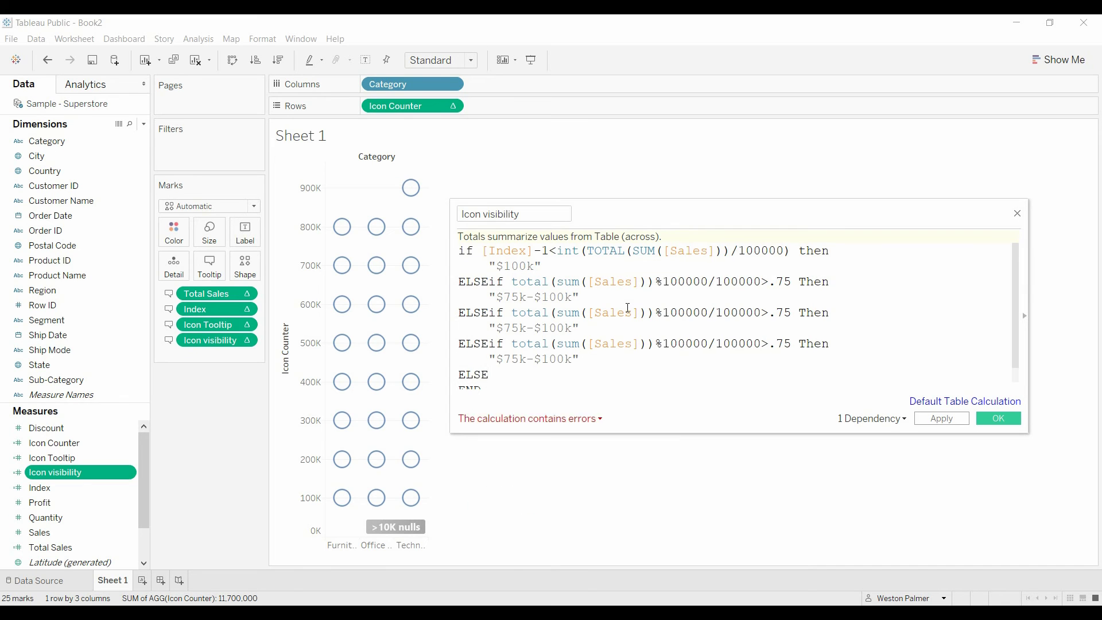
{"action": "left_click", "coordinate": [785, 313]}
{"action": "key", "text": "BackSpace"}
{"action": "type", "text": "5"}
{"action": "key", "text": "Delete"}
{"action": "left_click", "coordinate": [787, 327]}
{"action": "key", "text": "BackSpace"}
{"action": "type", "text": "2"}
Relabel the copies "$50k-$75k" and "$25k-$50k", close with END, and save.
{"action": "left_click_drag", "start_coordinate": [503, 312], "coordinate": [566, 312]}
{"action": "type", "text": "50k-$75"}
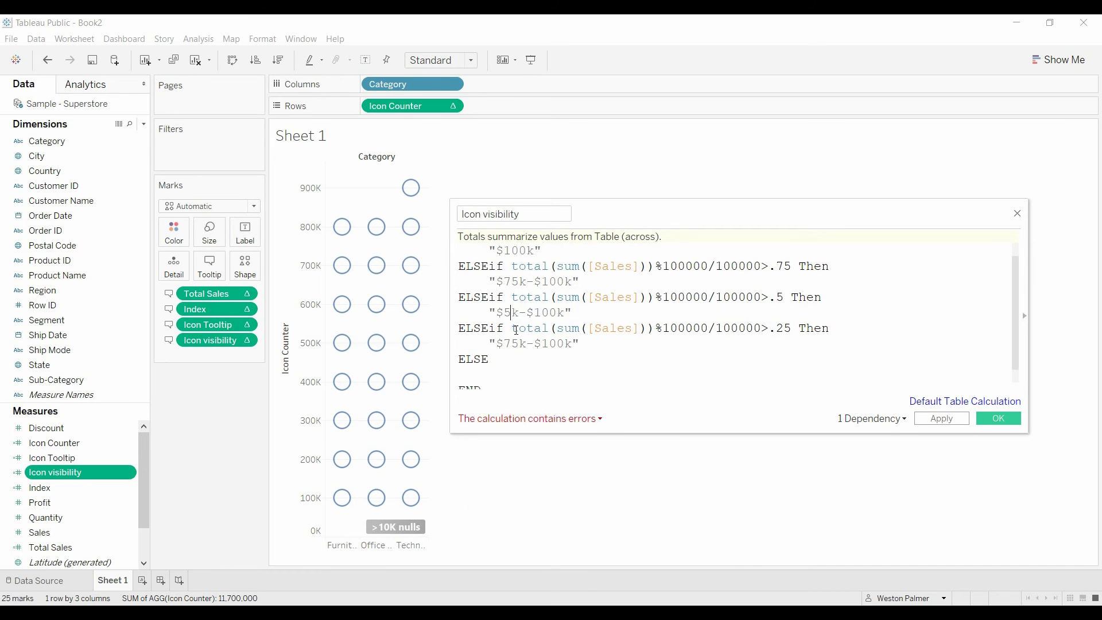
{"action": "key", "text": "Down"}
{"action": "key", "text": "Down"}
{"action": "key", "text": "Delete"}
{"action": "key", "text": "BackSpace"}
{"action": "key", "text": "BackSpace"}
{"action": "type", "text": "50"}
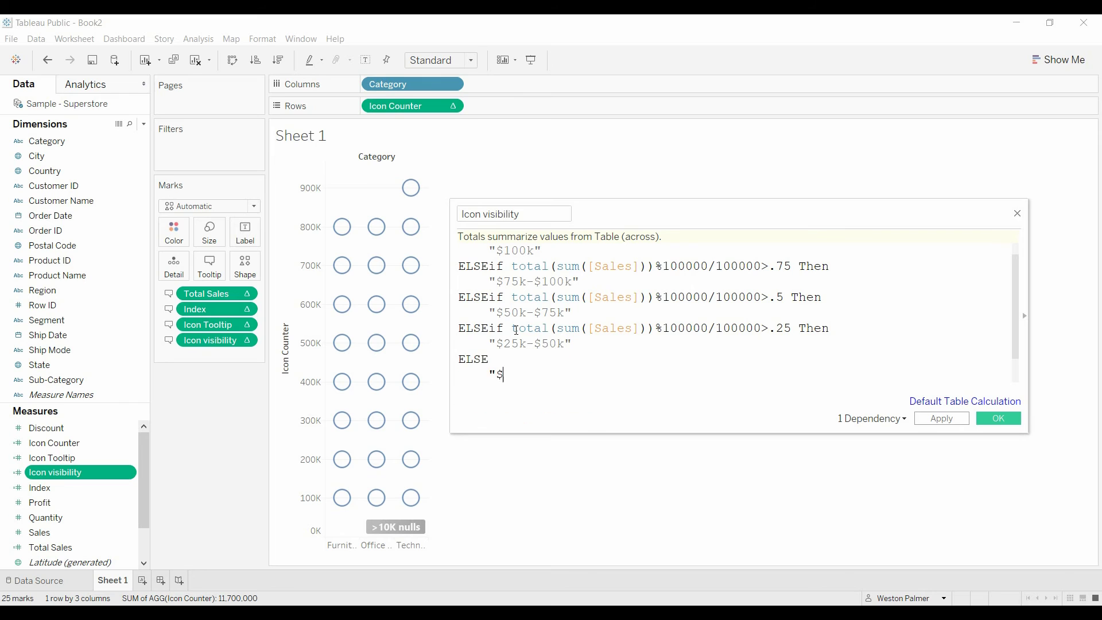
{"action": "type", "text": "0-$25k\""}
{"action": "key", "text": "Return"}
{"action": "key", "text": "Return"}
{"action": "type", "text": "END"}
{"action": "left_click", "coordinate": [1001, 418]}
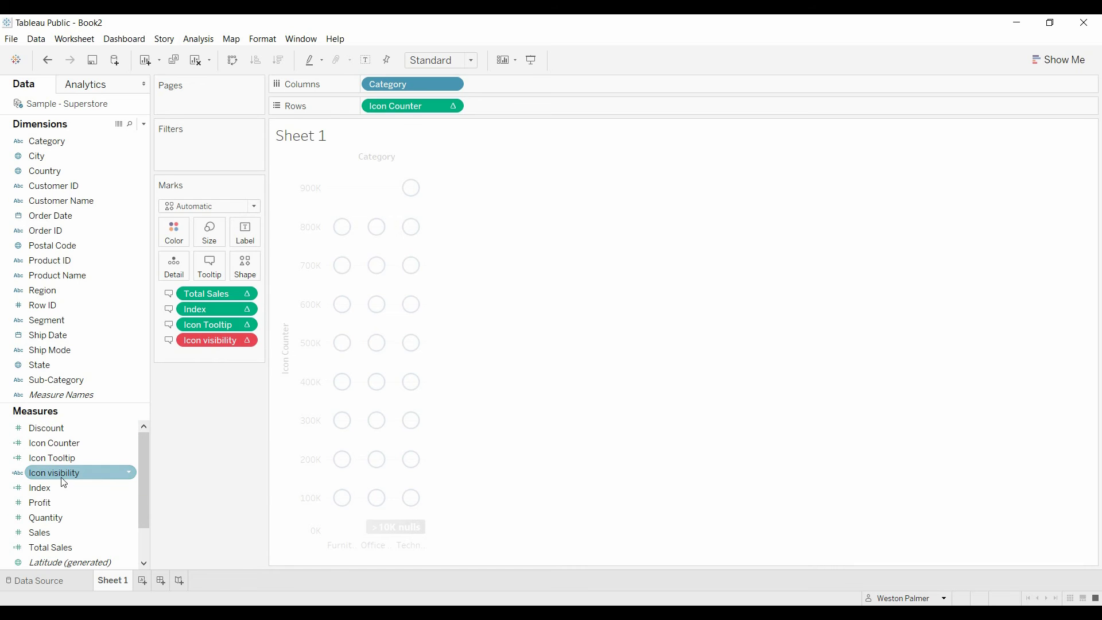
Replace the broken Icon visibility pill on Marks and set it to compute using Cell.
{"action": "left_click_drag", "start_coordinate": [213, 341], "coordinate": [133, 465]}
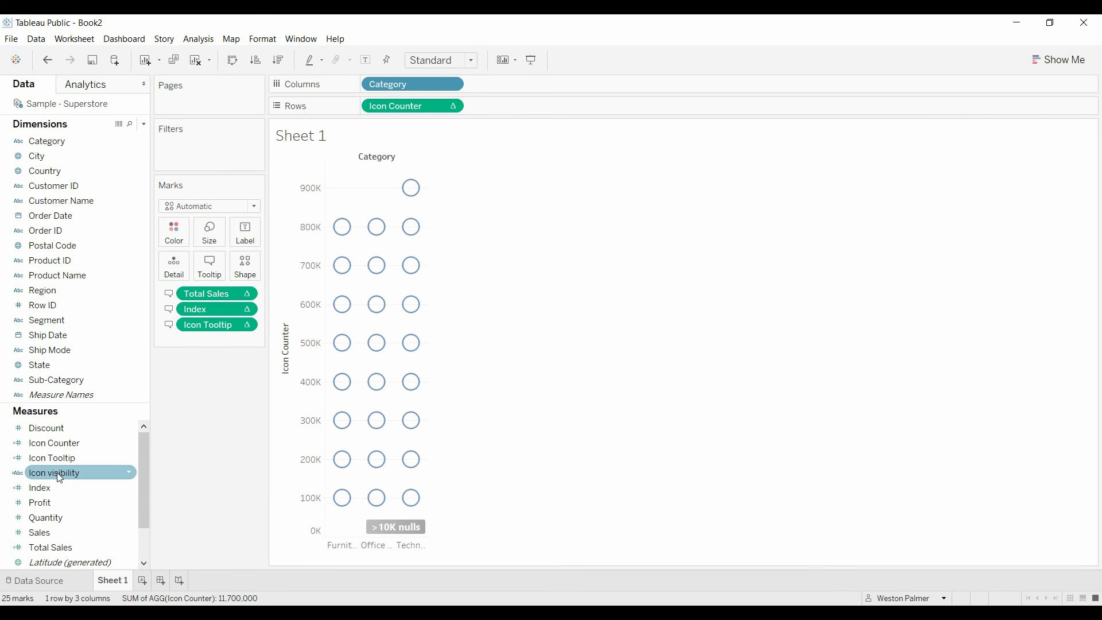
{"action": "left_click_drag", "start_coordinate": [56, 473], "coordinate": [206, 270]}
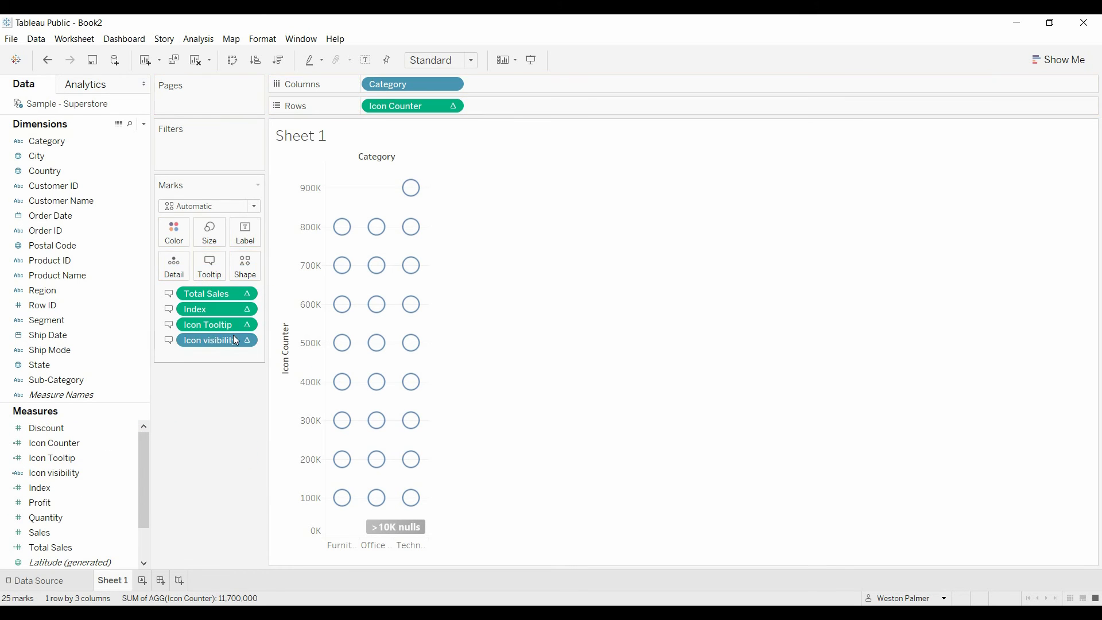
{"action": "left_click", "coordinate": [245, 341]}
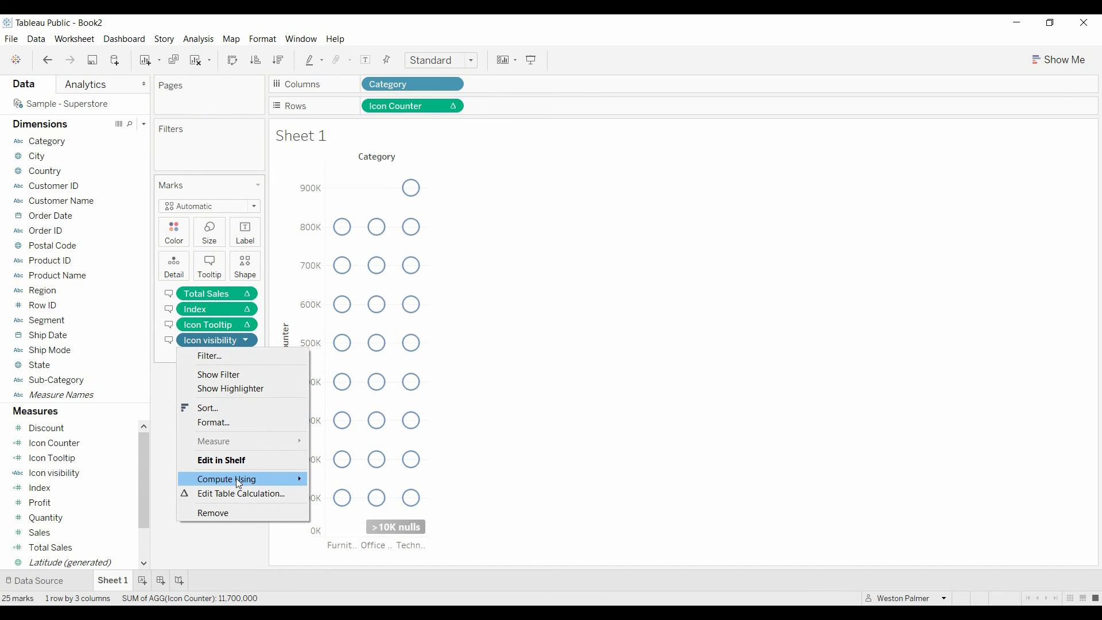
{"action": "mouse_move", "coordinate": [239, 482]}
{"action": "left_click", "coordinate": [343, 492]}
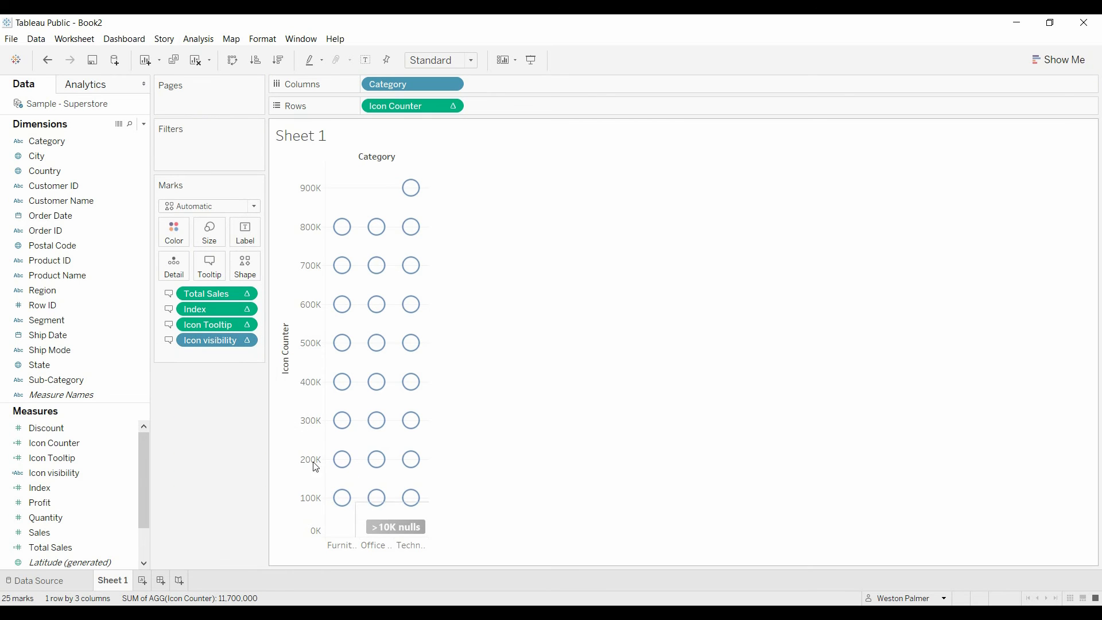
Insert AGG(Icon visibility) into the tooltip in dark text and confirm.
{"action": "left_click", "coordinate": [215, 272]}
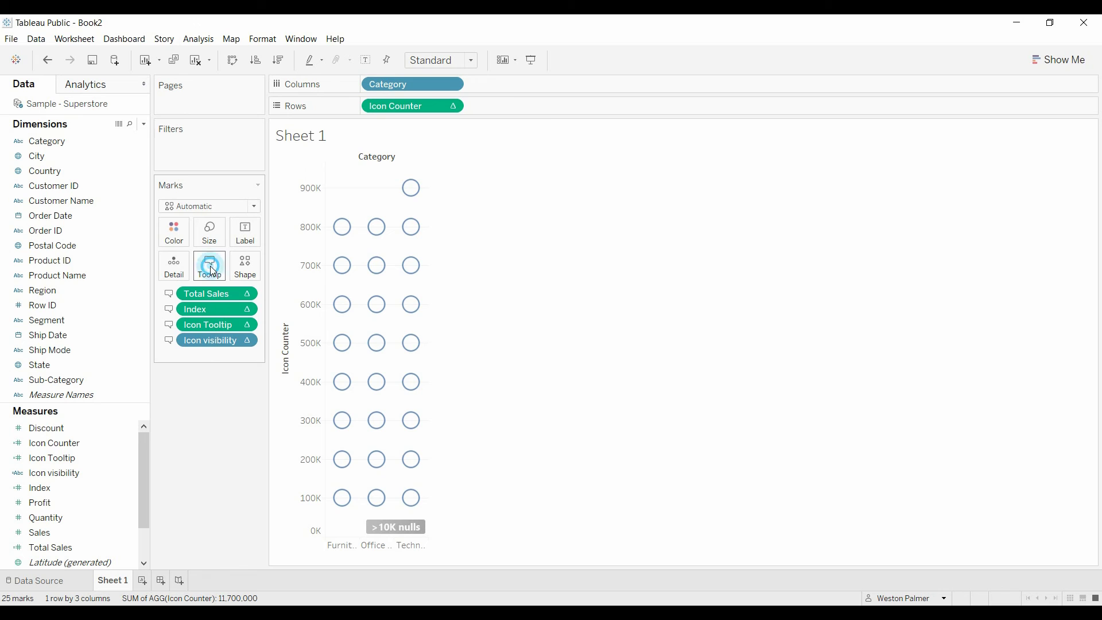
{"action": "left_click", "coordinate": [520, 292]}
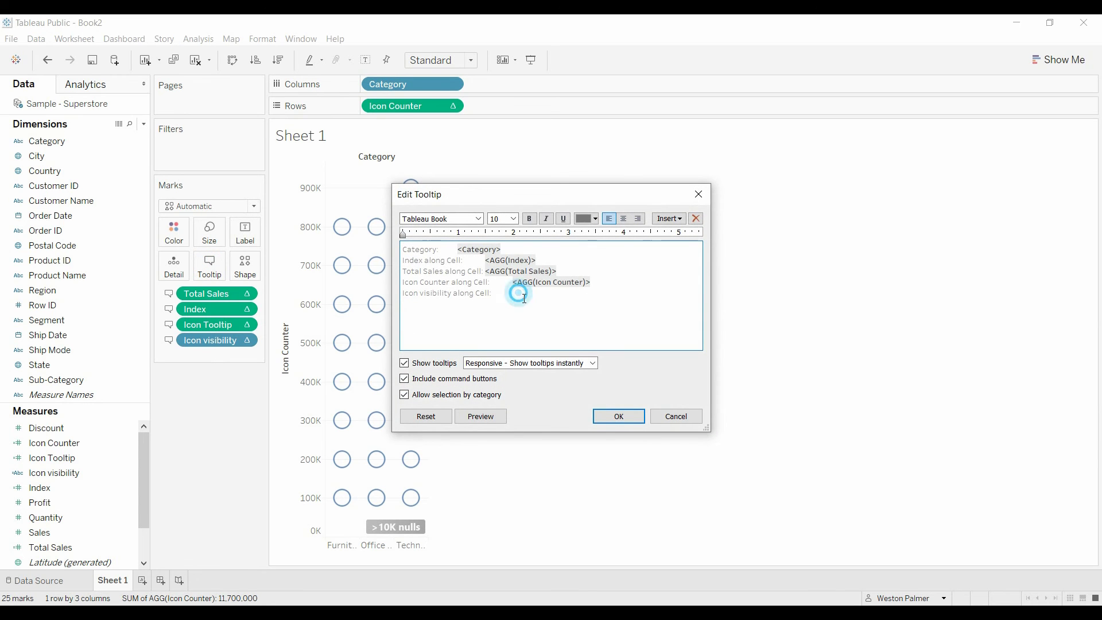
{"action": "left_click", "coordinate": [669, 219]}
{"action": "left_click", "coordinate": [743, 451]}
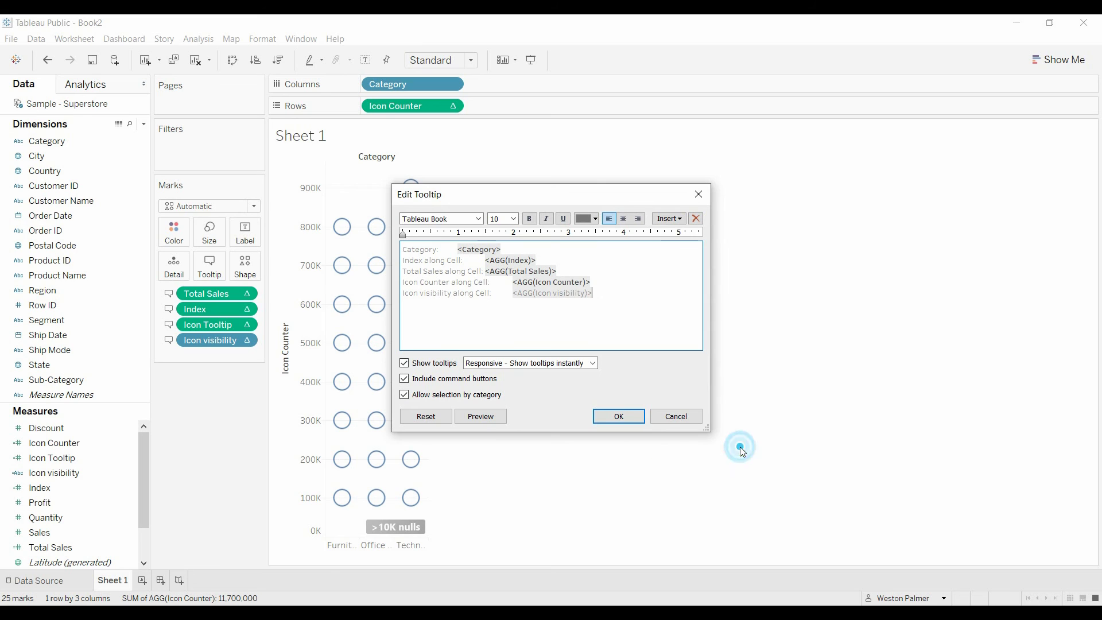
{"action": "double_click", "coordinate": [591, 293]}
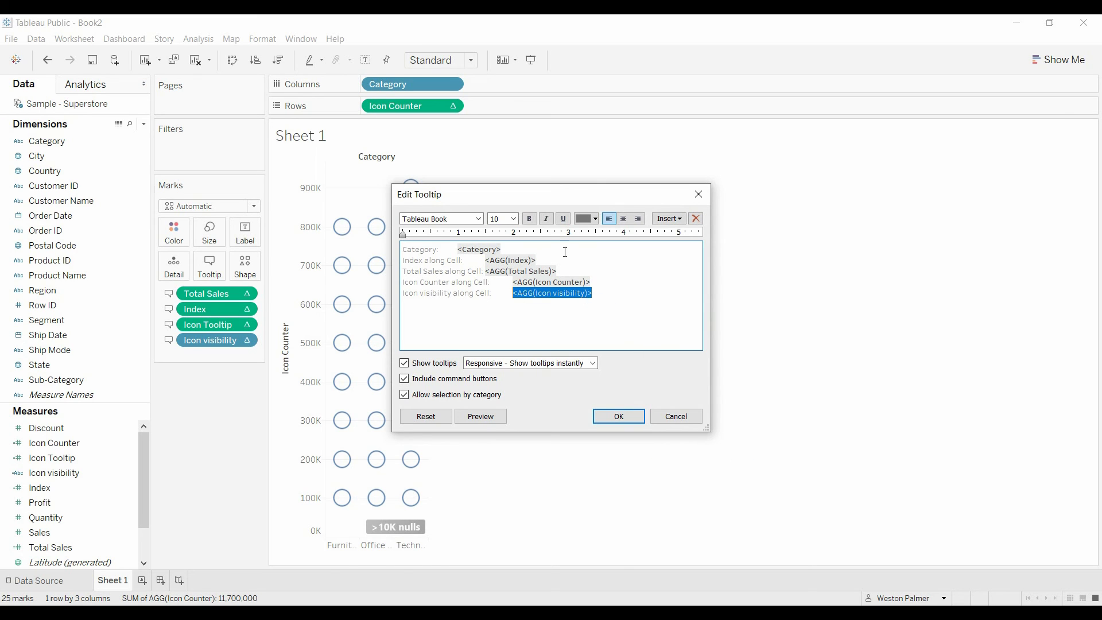
{"action": "left_click", "coordinate": [595, 218]}
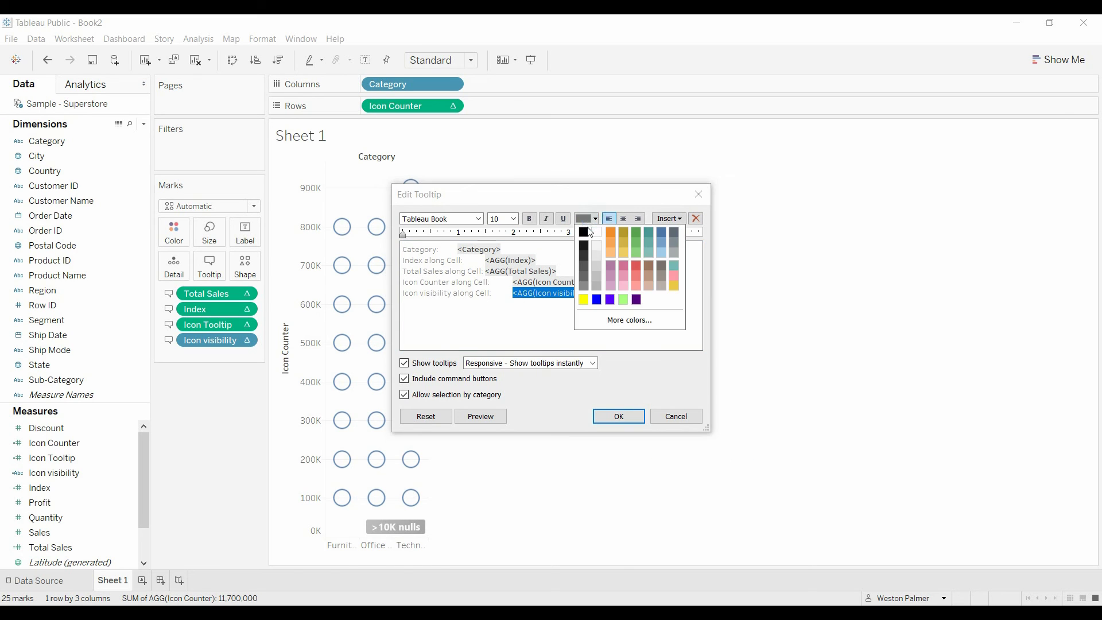
{"action": "left_click", "coordinate": [585, 233]}
{"action": "left_click", "coordinate": [576, 336]}
{"action": "left_click", "coordinate": [620, 415]}
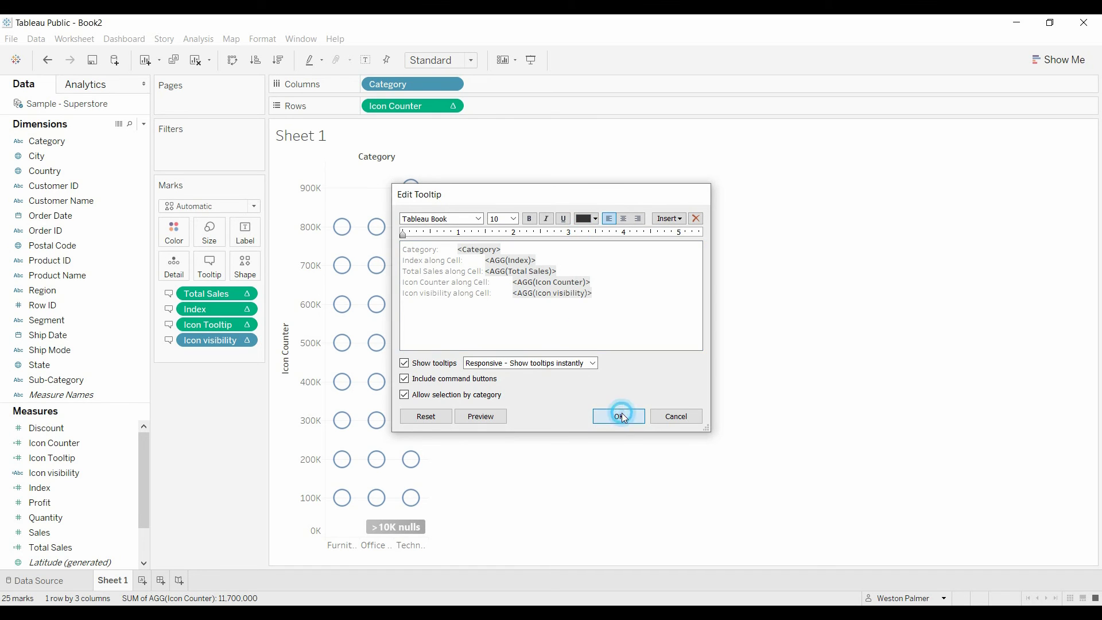
{"action": "mouse_move", "coordinate": [345, 265]}
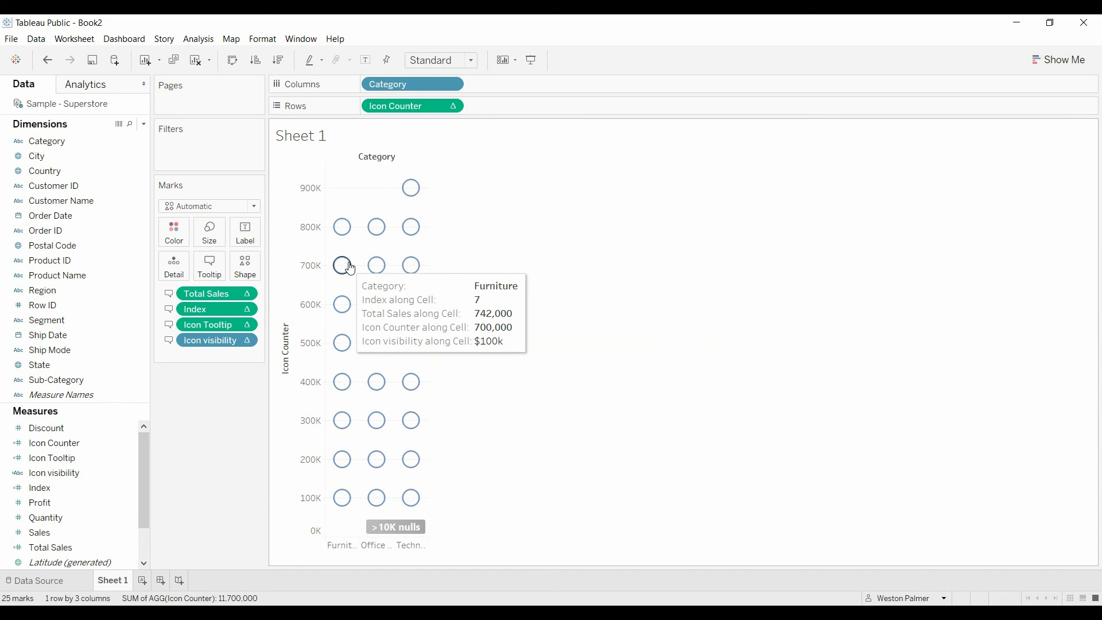
{"action": "mouse_move", "coordinate": [347, 236]}
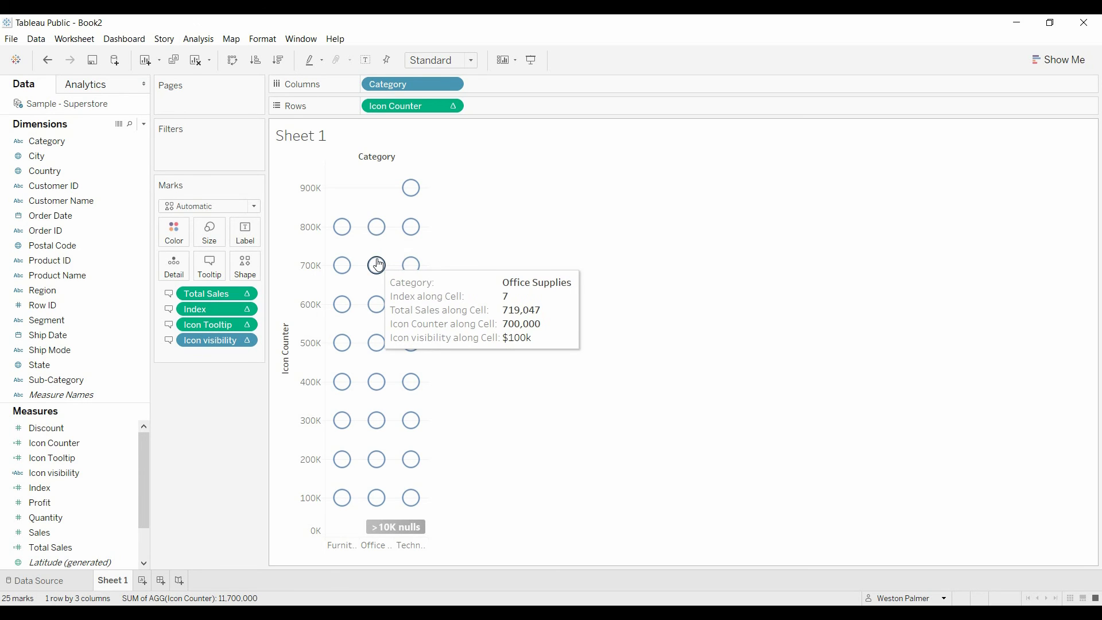
{"action": "mouse_move", "coordinate": [422, 184]}
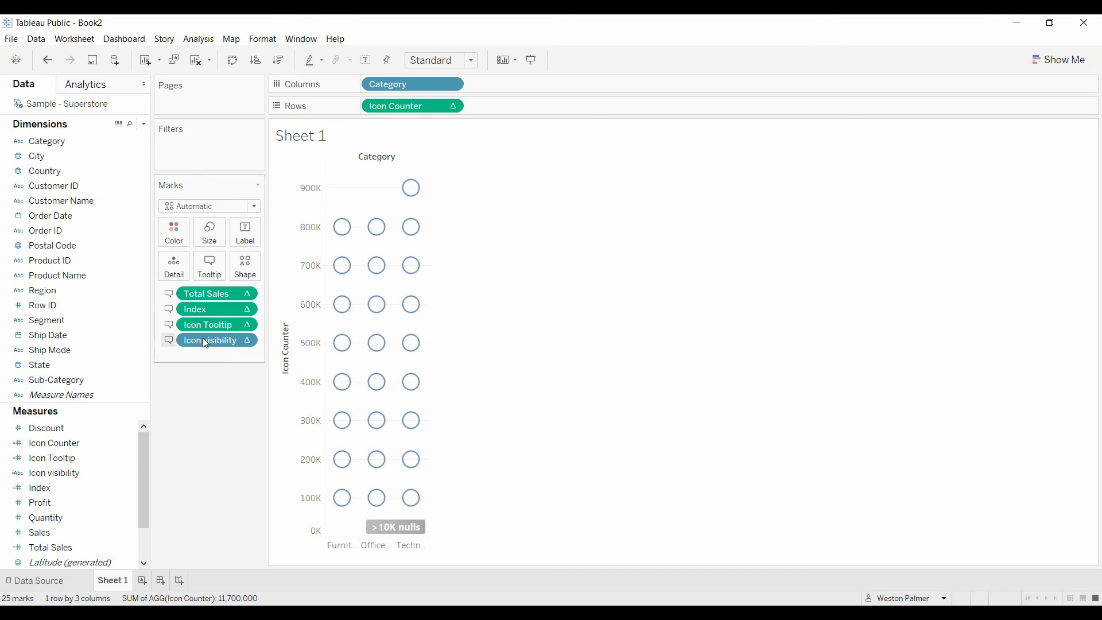
{"action": "left_click", "coordinate": [245, 265]}
{"action": "left_click", "coordinate": [263, 351]}
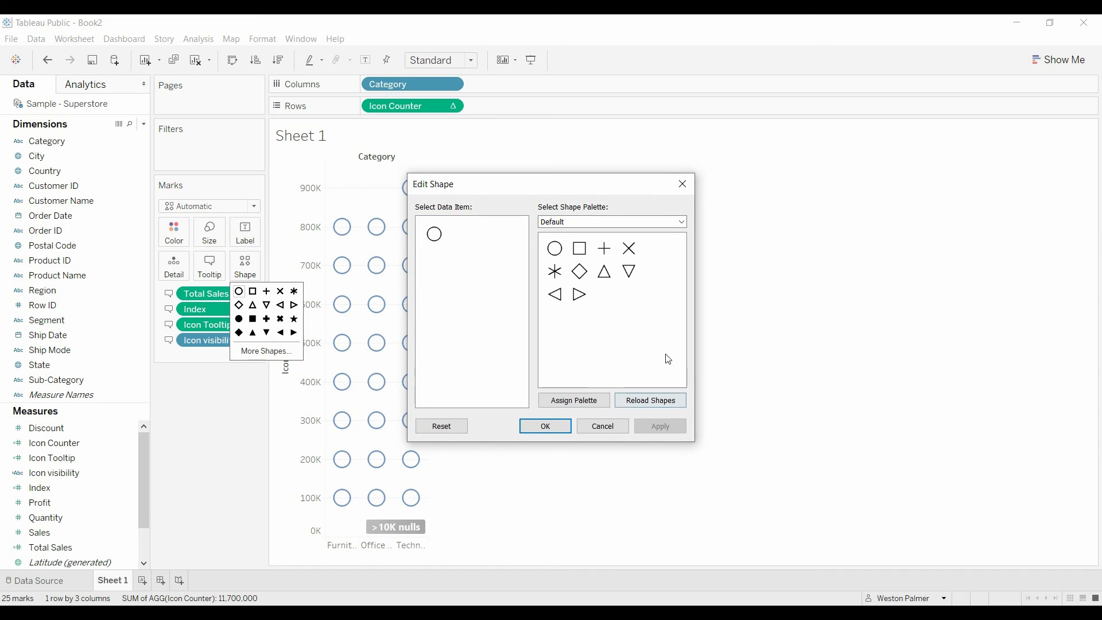
{"action": "left_click", "coordinate": [678, 222]}
{"action": "left_click", "coordinate": [652, 256]}
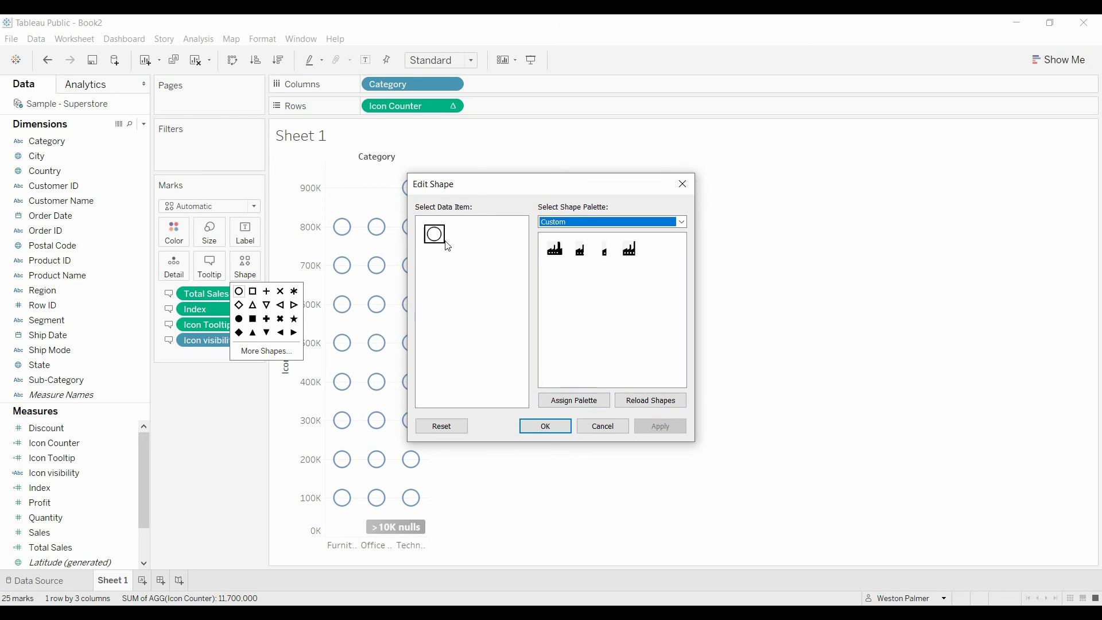
{"action": "left_click", "coordinate": [683, 182]}
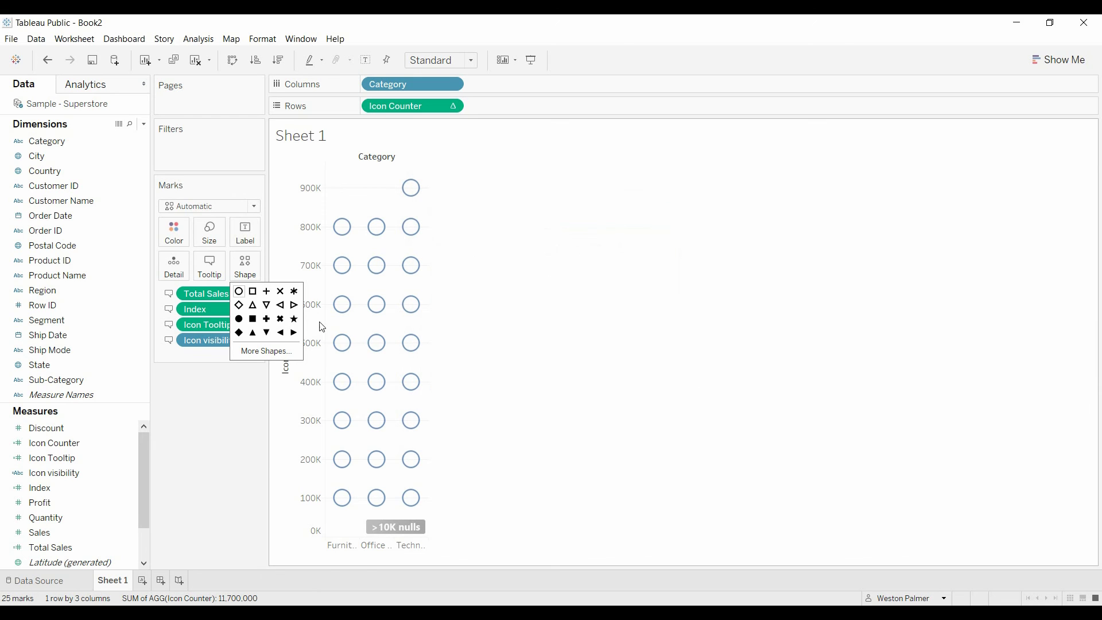
{"action": "left_click", "coordinate": [218, 453]}
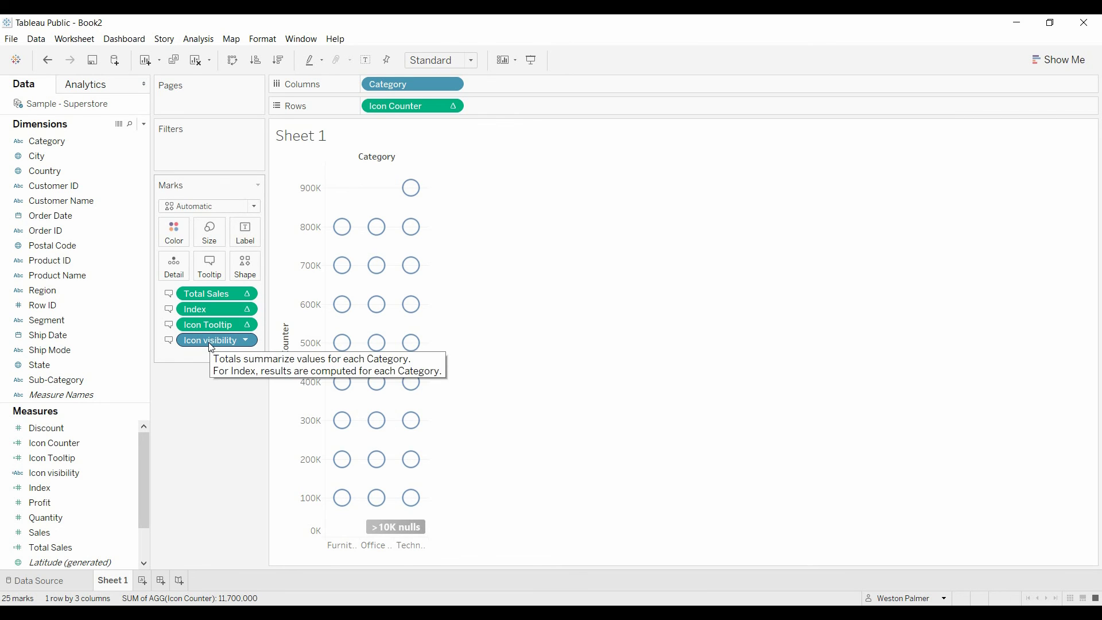
Drive mark shapes by Icon visibility and give $100k the fourth Custom factory icon.
{"action": "left_click_drag", "start_coordinate": [209, 343], "coordinate": [247, 281]}
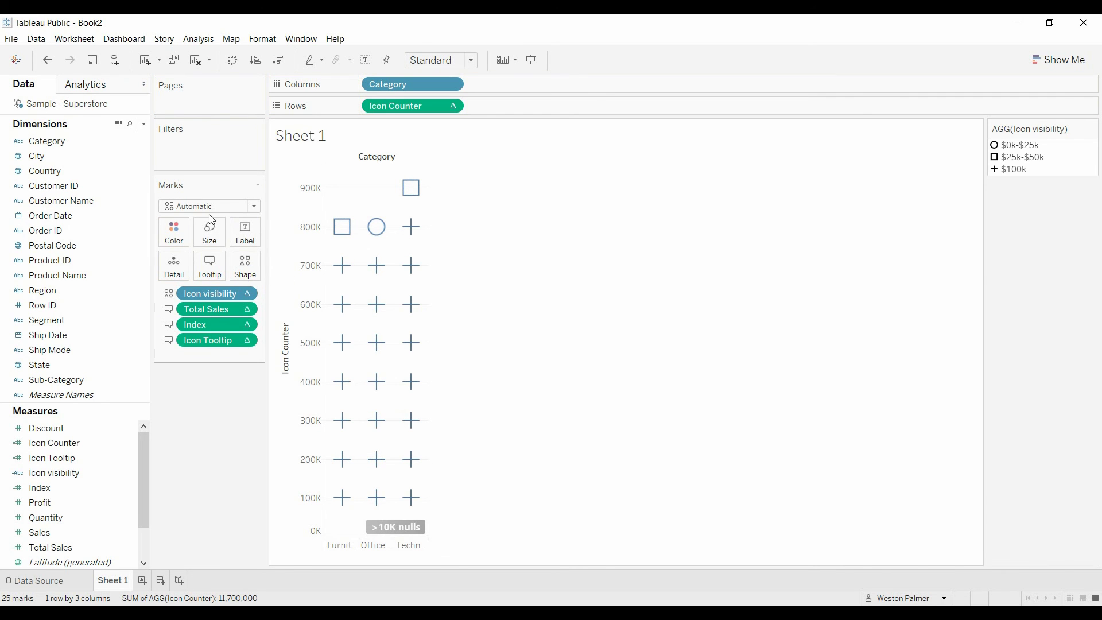
{"action": "left_click", "coordinate": [246, 265]}
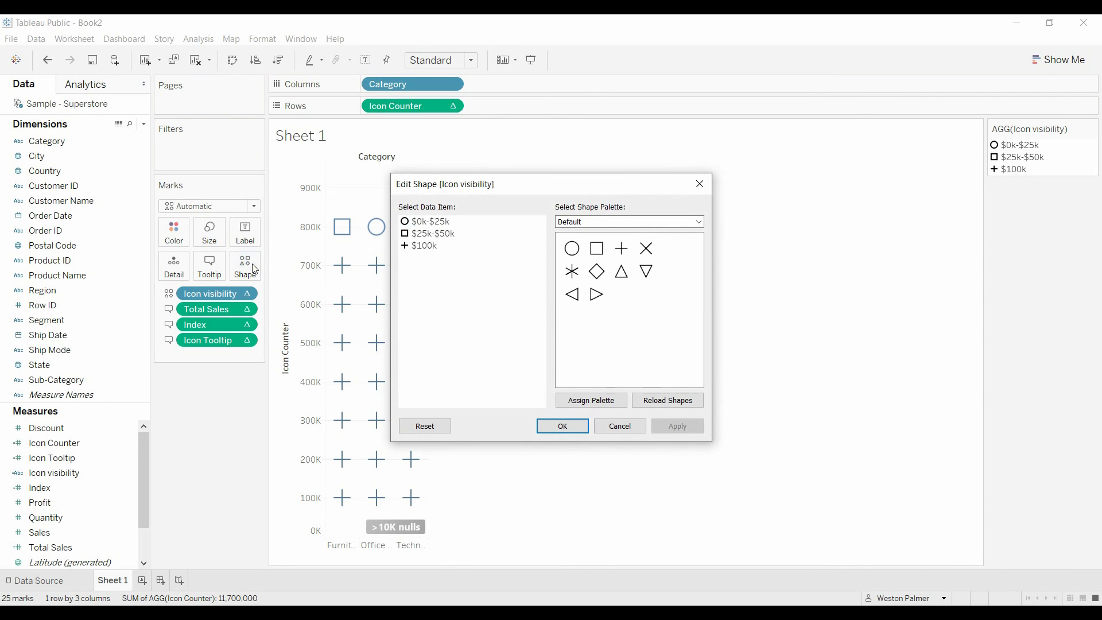
{"action": "left_click", "coordinate": [424, 246]}
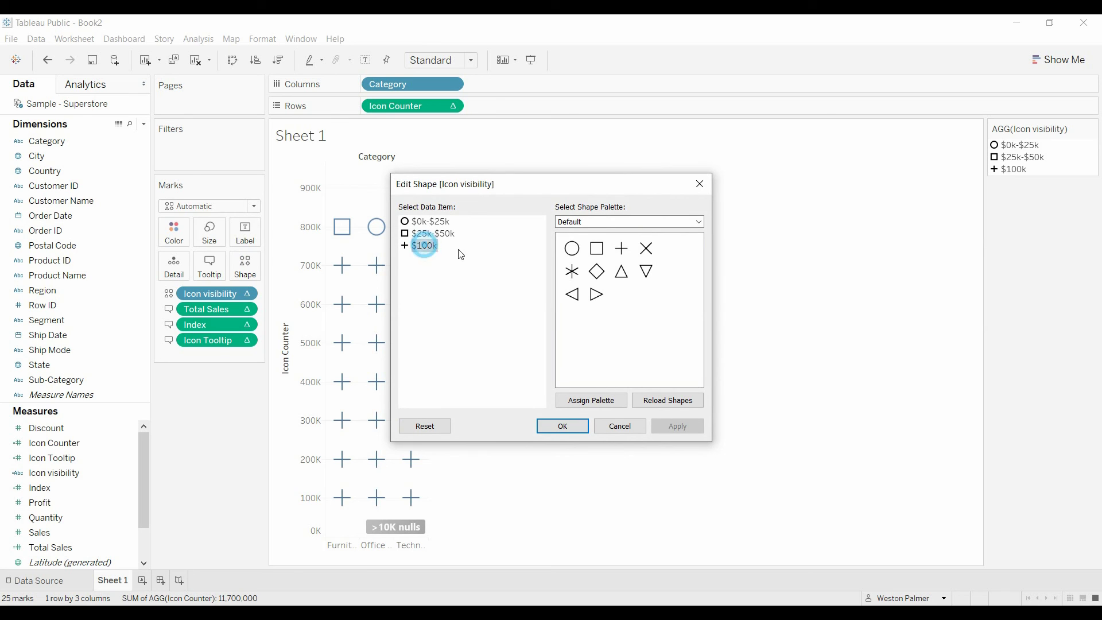
{"action": "left_click", "coordinate": [654, 222]}
{"action": "left_click", "coordinate": [631, 255]}
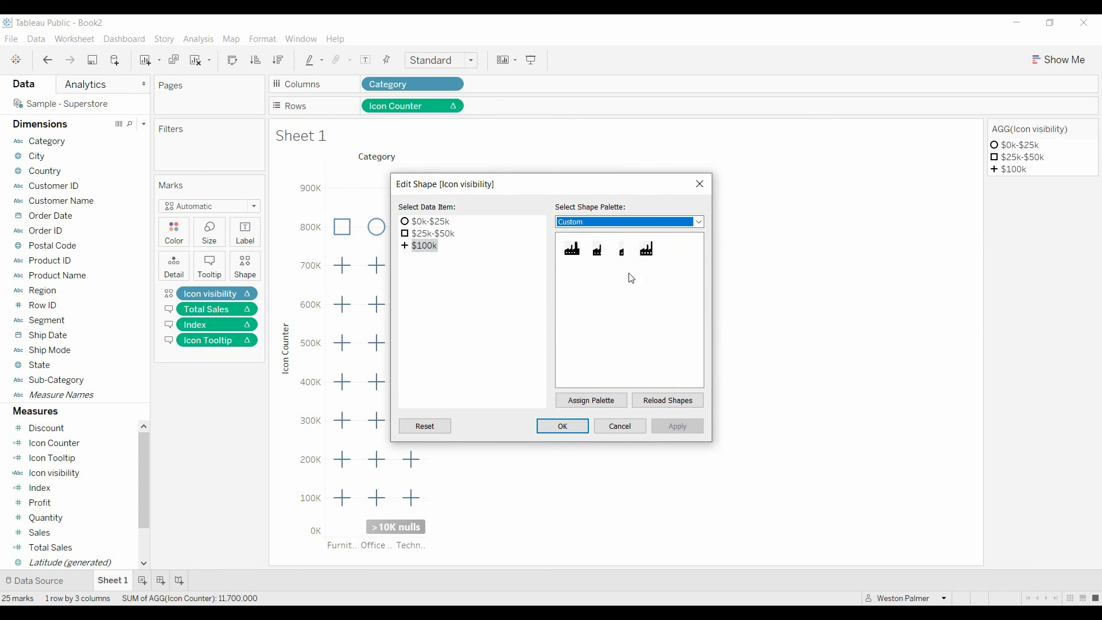
{"action": "left_click", "coordinate": [645, 256]}
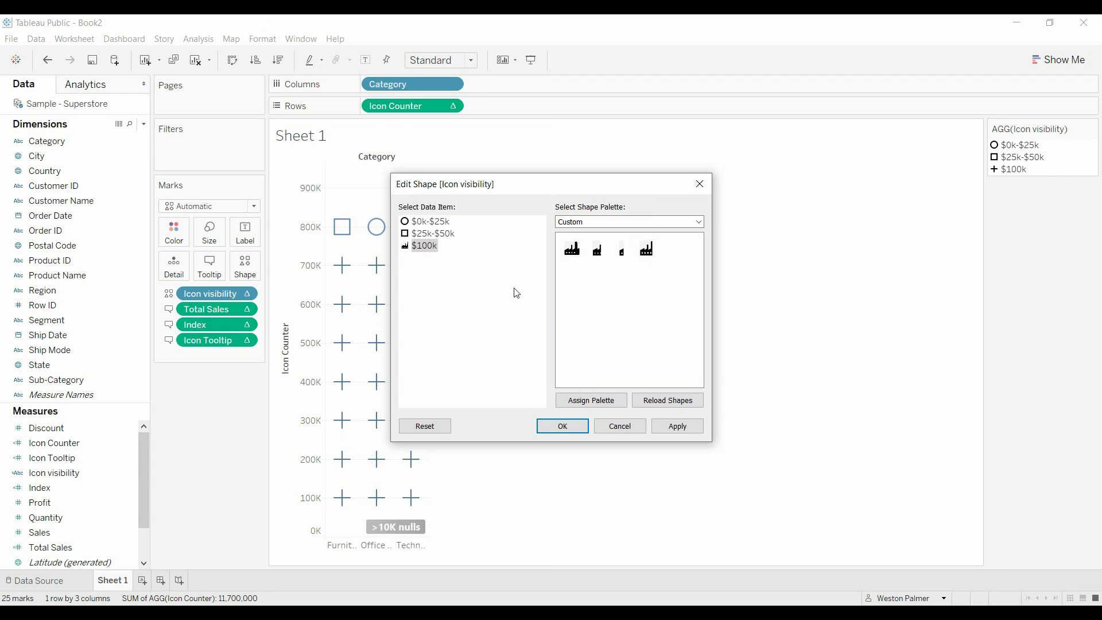
Assign the smallest factory shape to $0k-$25k and the second to $25k-$50k, then apply.
{"action": "left_click", "coordinate": [445, 223]}
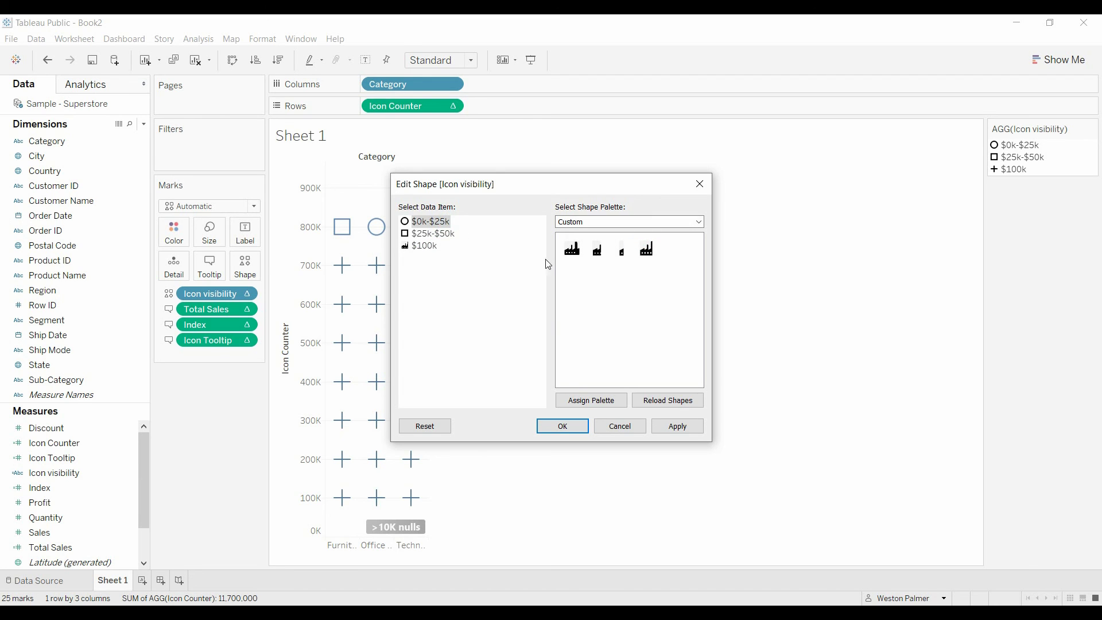
{"action": "left_click", "coordinate": [620, 255]}
{"action": "left_click", "coordinate": [438, 233]}
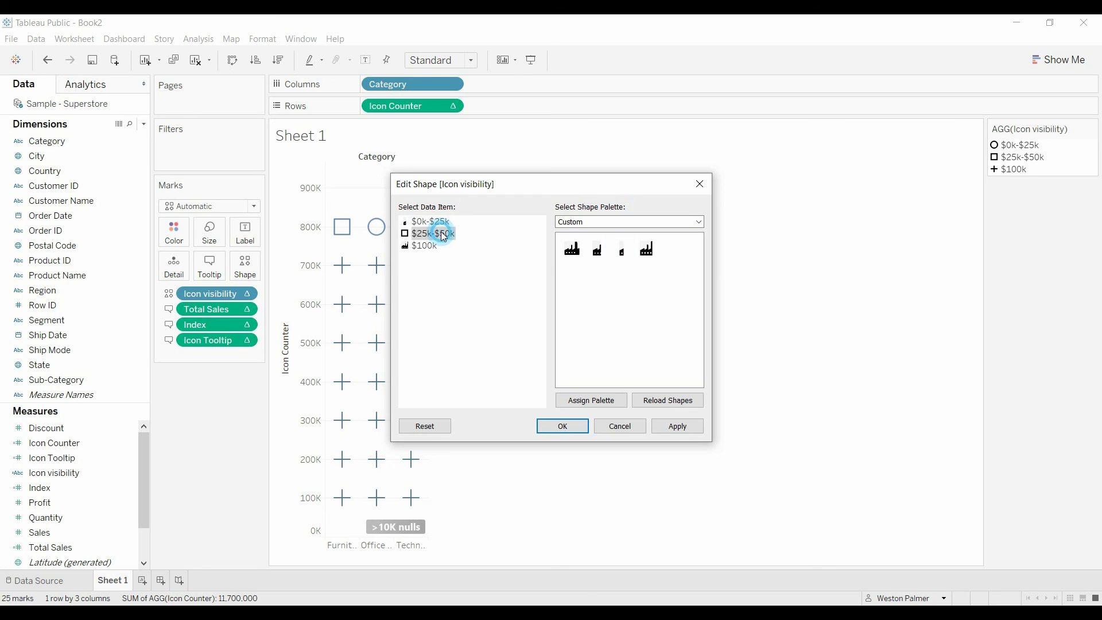
{"action": "left_click", "coordinate": [596, 250]}
{"action": "left_click", "coordinate": [677, 428]}
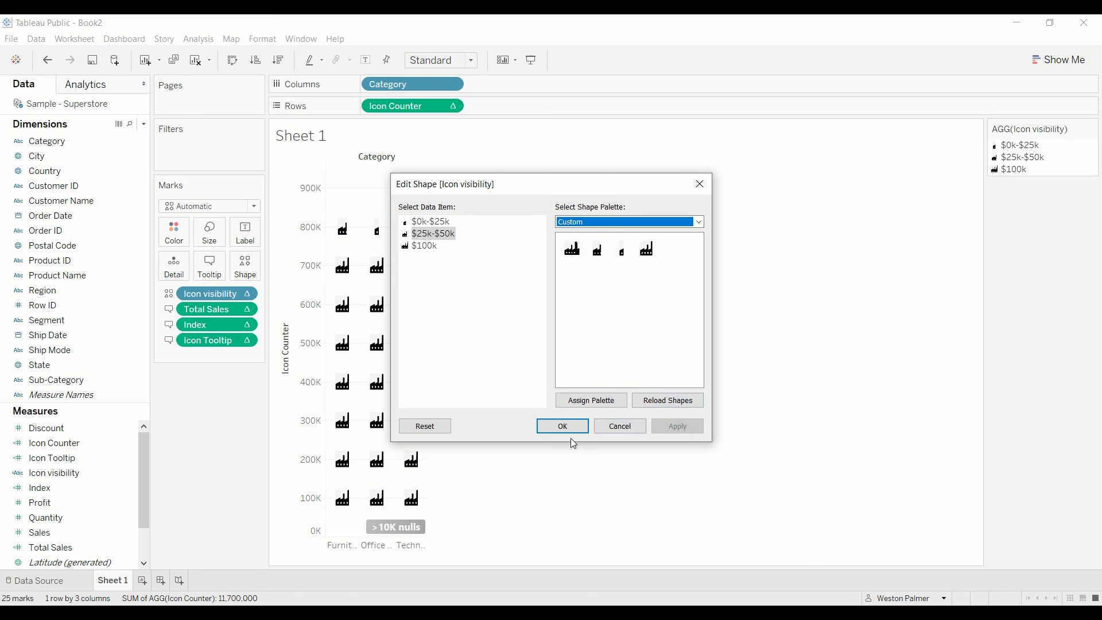
{"action": "left_click", "coordinate": [561, 425]}
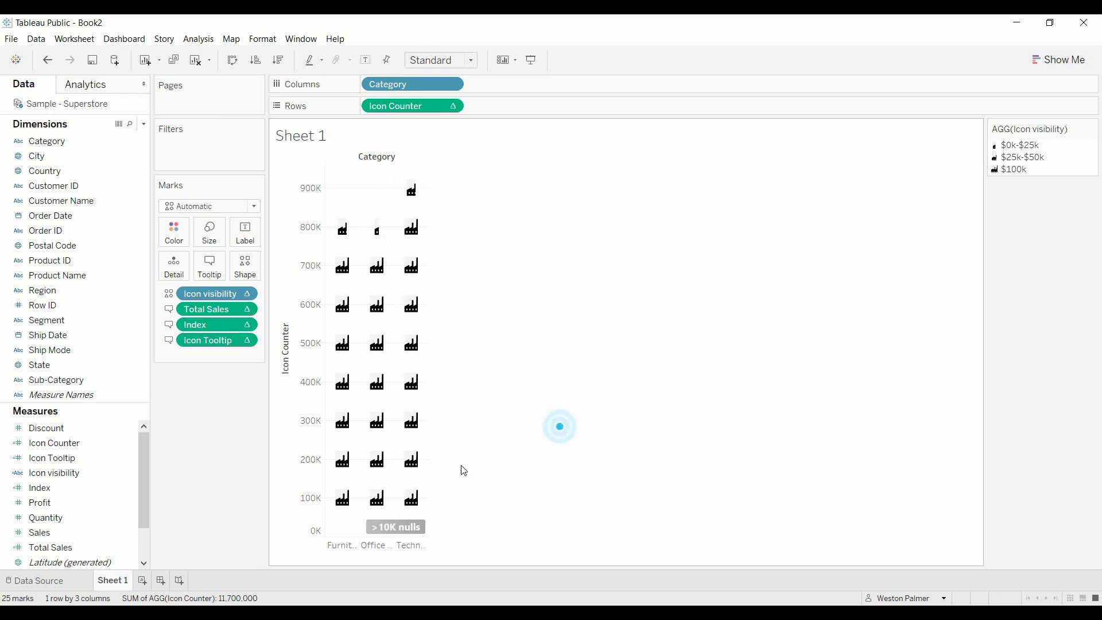
Increase the mark size slider to enlarge the factory icons.
{"action": "left_click", "coordinate": [220, 237]}
{"action": "left_click_drag", "start_coordinate": [226, 265], "coordinate": [239, 266]}
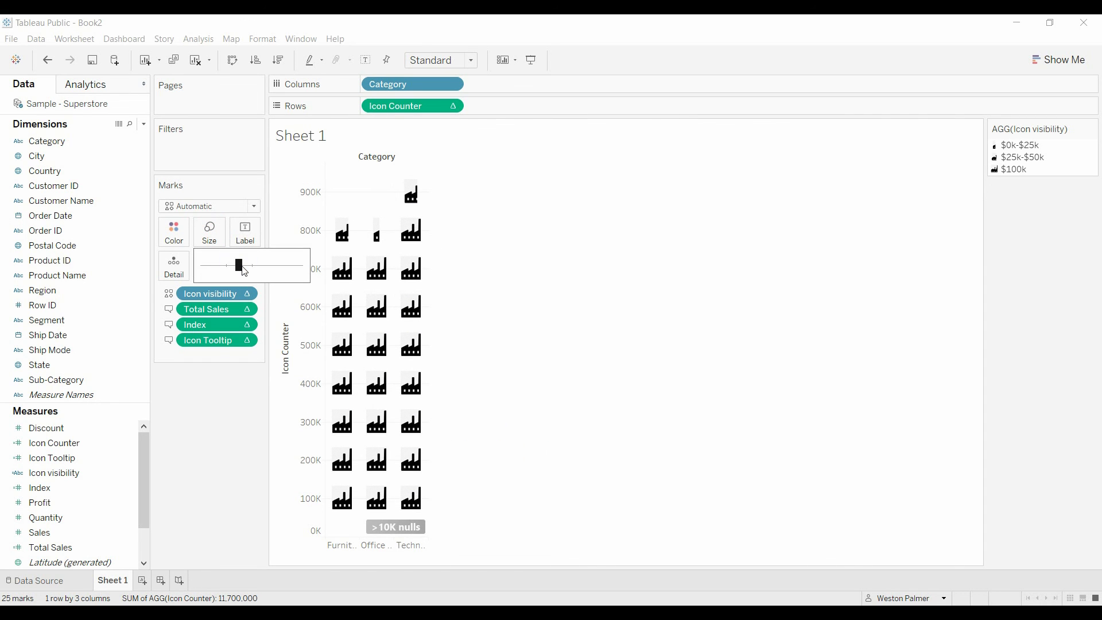
{"action": "left_click", "coordinate": [219, 470]}
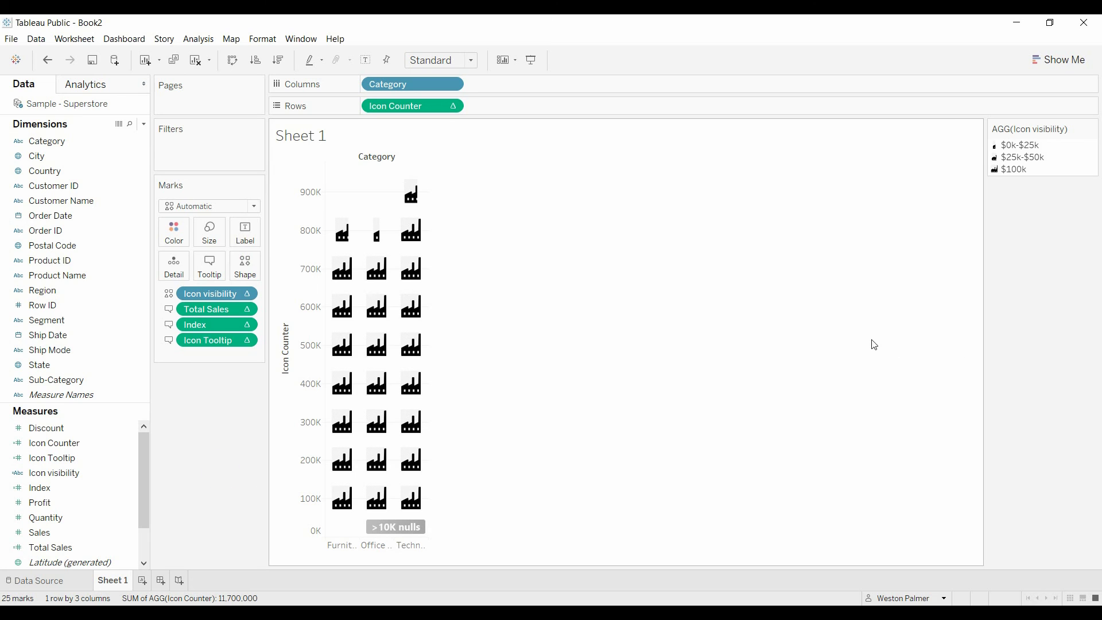
Hide the Icon Counter axis header.
{"action": "right_click", "coordinate": [315, 370]}
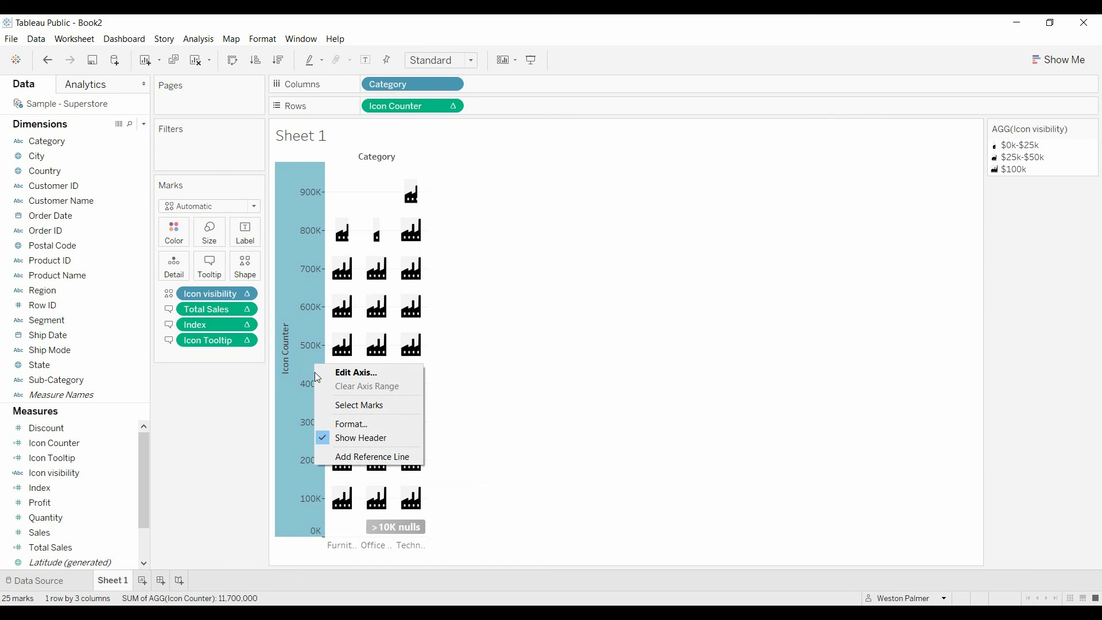
{"action": "left_click", "coordinate": [370, 437]}
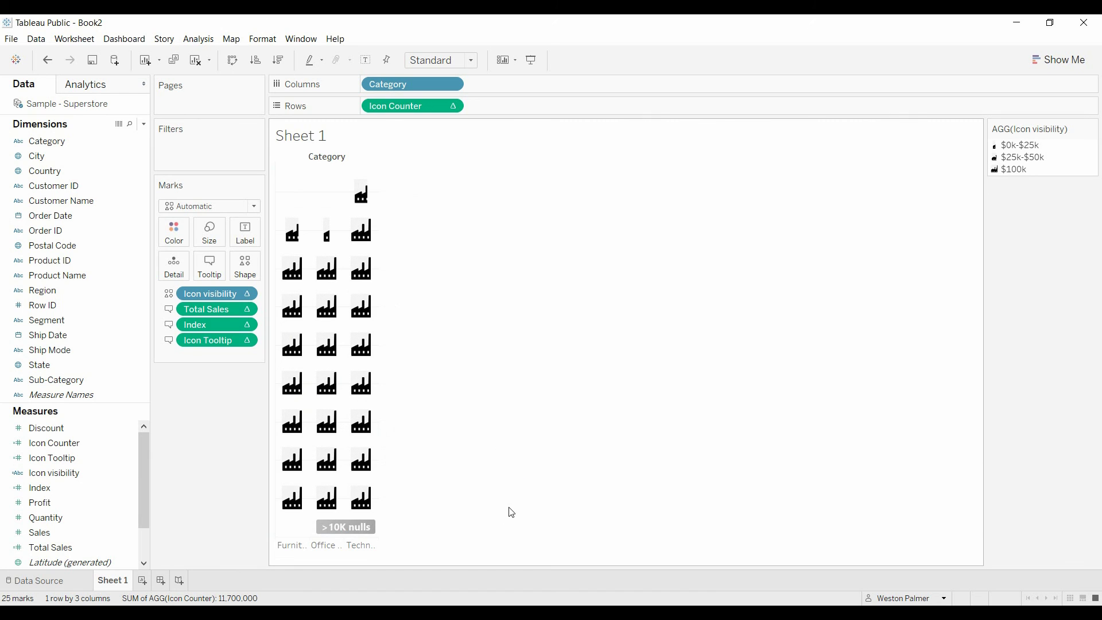
{"action": "mouse_move", "coordinate": [293, 233]}
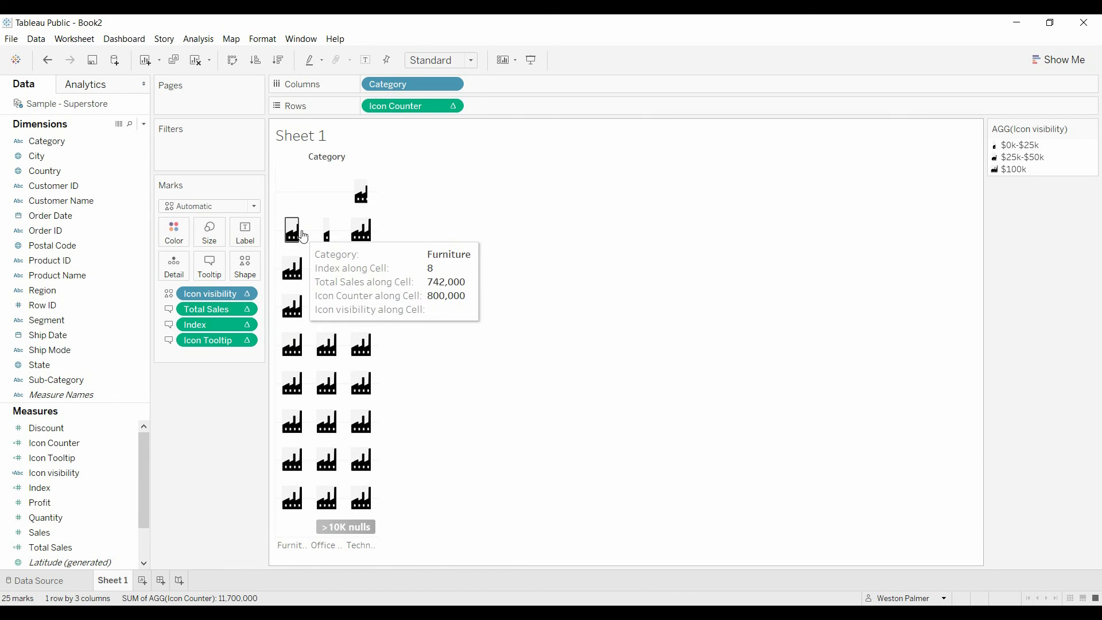
Delete the Total Sales and Index lines from the tooltip.
{"action": "left_click", "coordinate": [210, 264]}
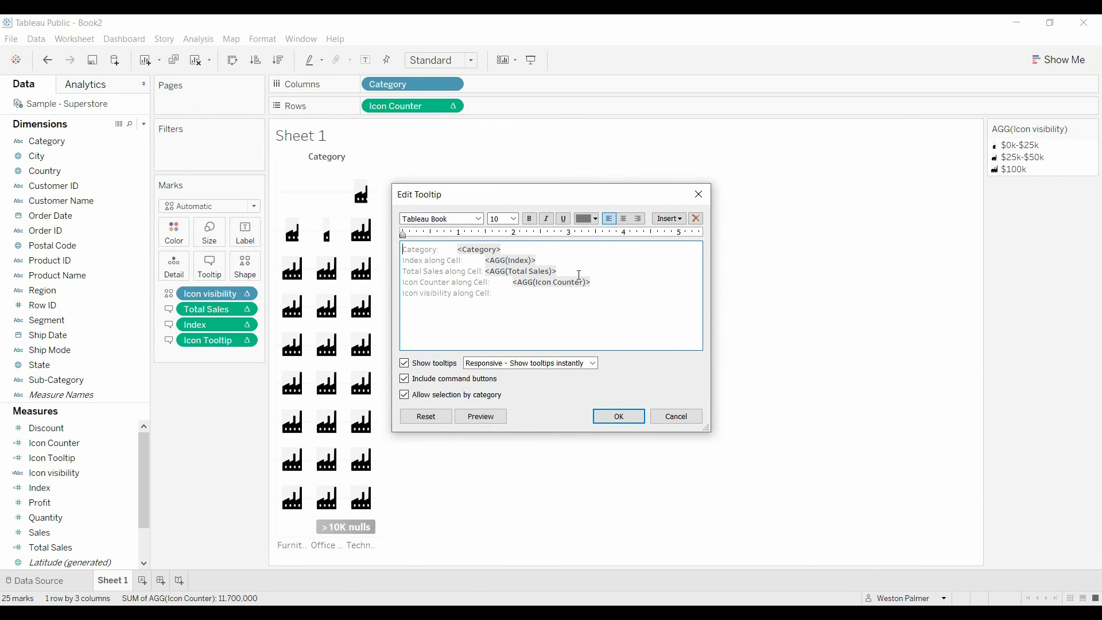
{"action": "left_click", "coordinate": [607, 289]}
{"action": "left_click_drag", "start_coordinate": [576, 274], "coordinate": [395, 281]}
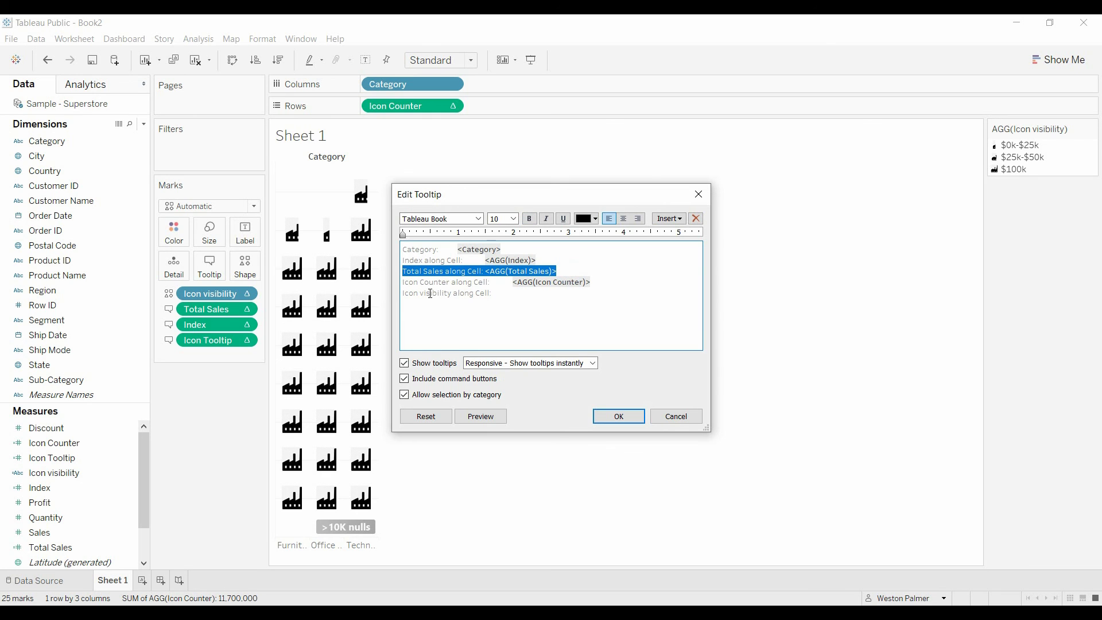
{"action": "key", "text": "Delete"}
{"action": "left_click_drag", "start_coordinate": [553, 259], "coordinate": [399, 268]}
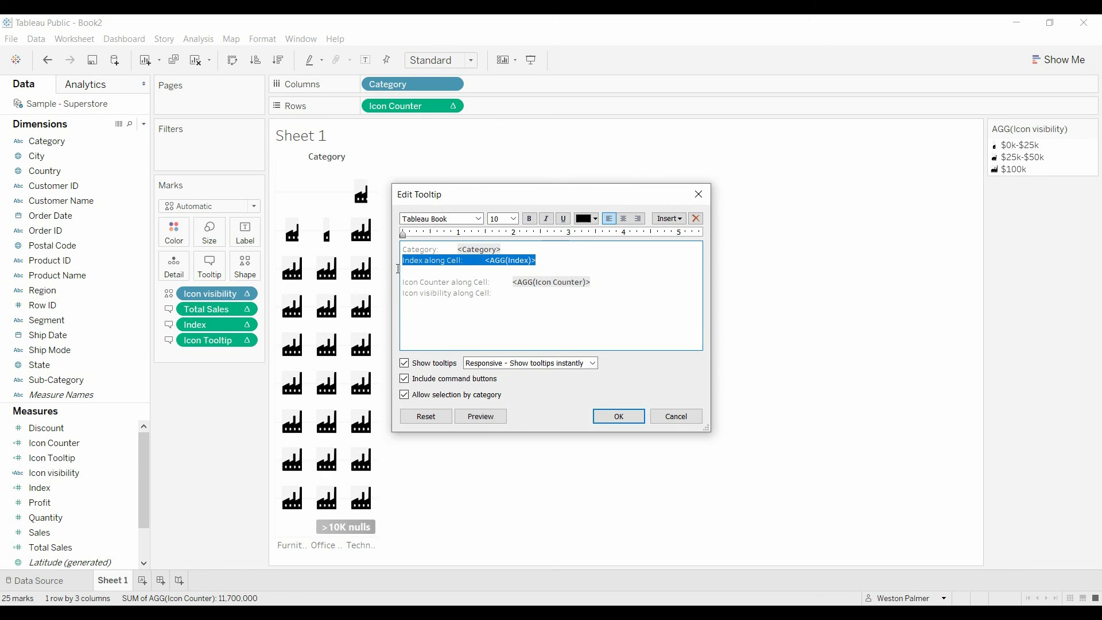
{"action": "key", "text": "Delete"}
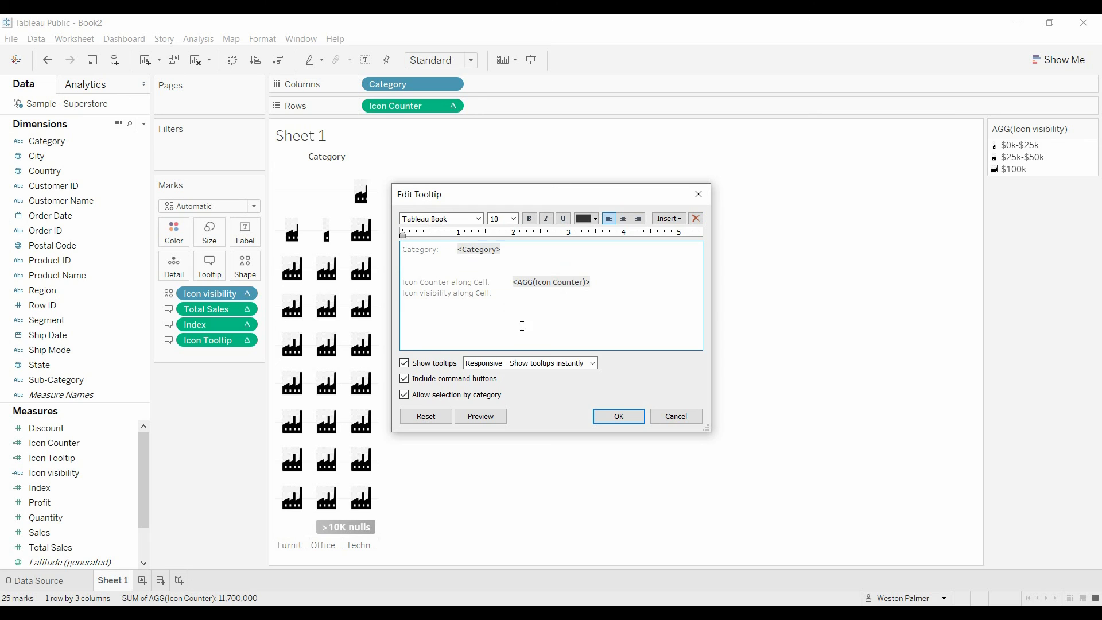
{"action": "left_click", "coordinate": [619, 417]}
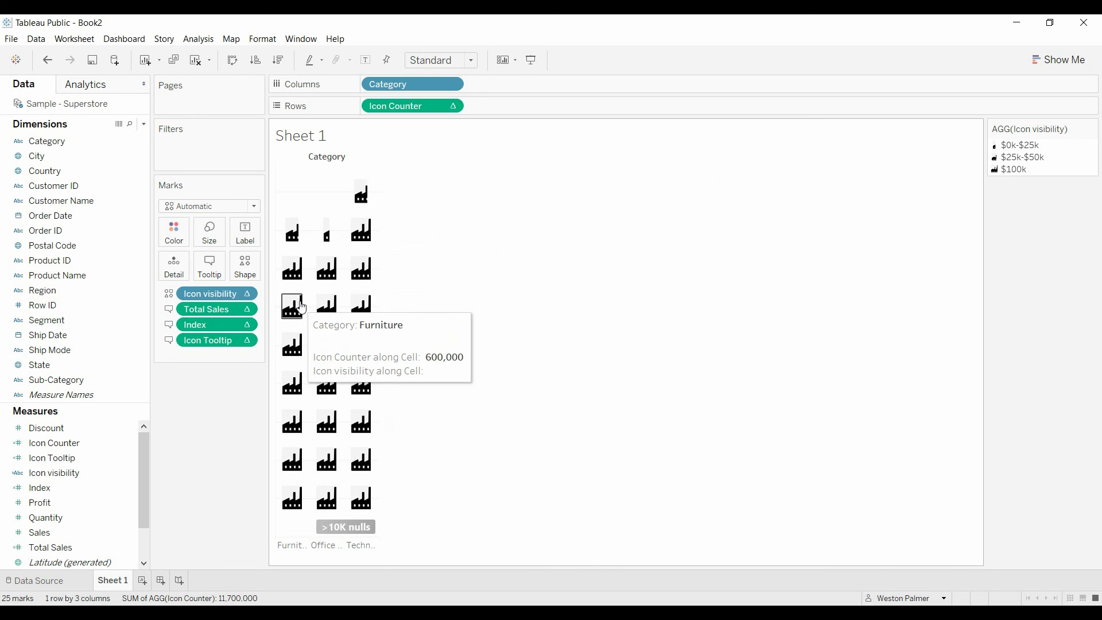
Keep only the Category tooltip line and add AGG(Icon Tooltip) below it.
{"action": "left_click", "coordinate": [216, 278]}
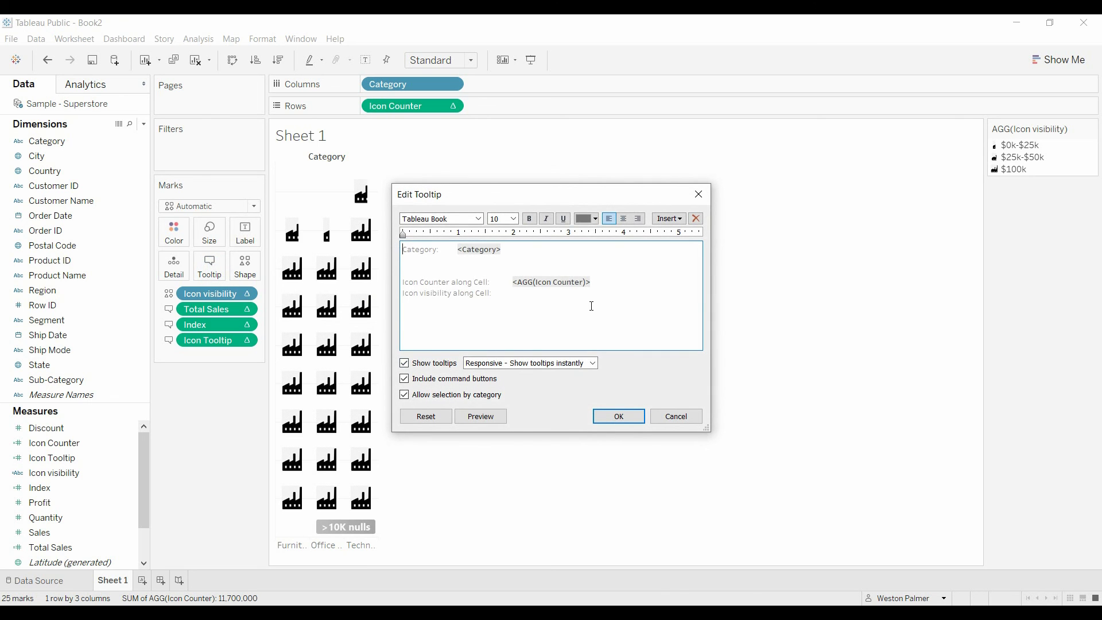
{"action": "left_click_drag", "start_coordinate": [591, 306], "coordinate": [416, 274]}
{"action": "key", "text": "Delete"}
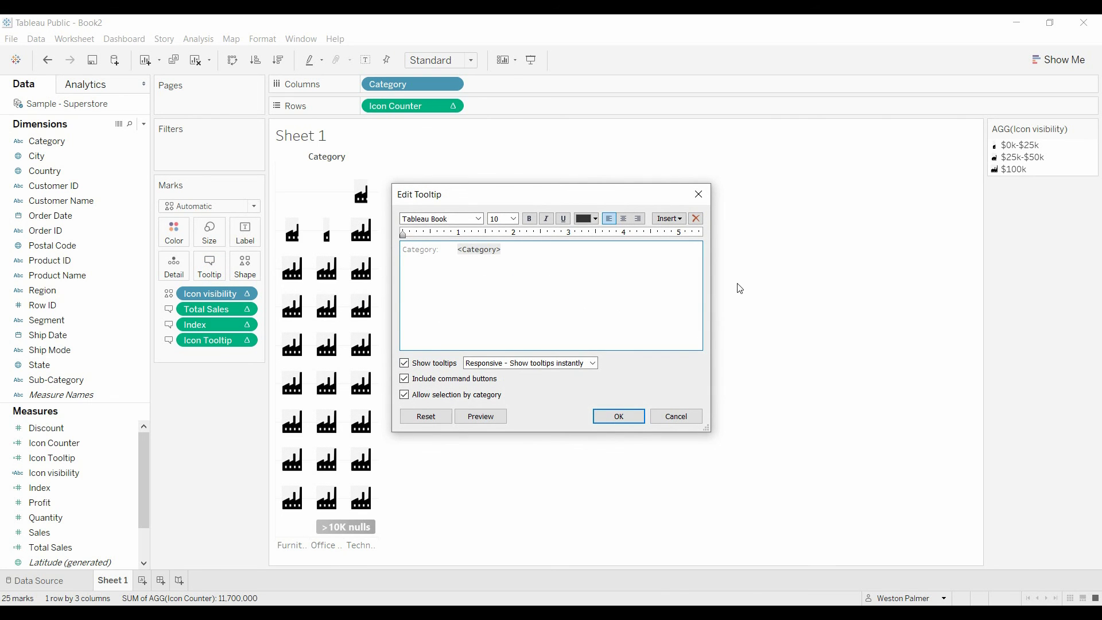
{"action": "left_click", "coordinate": [680, 219]}
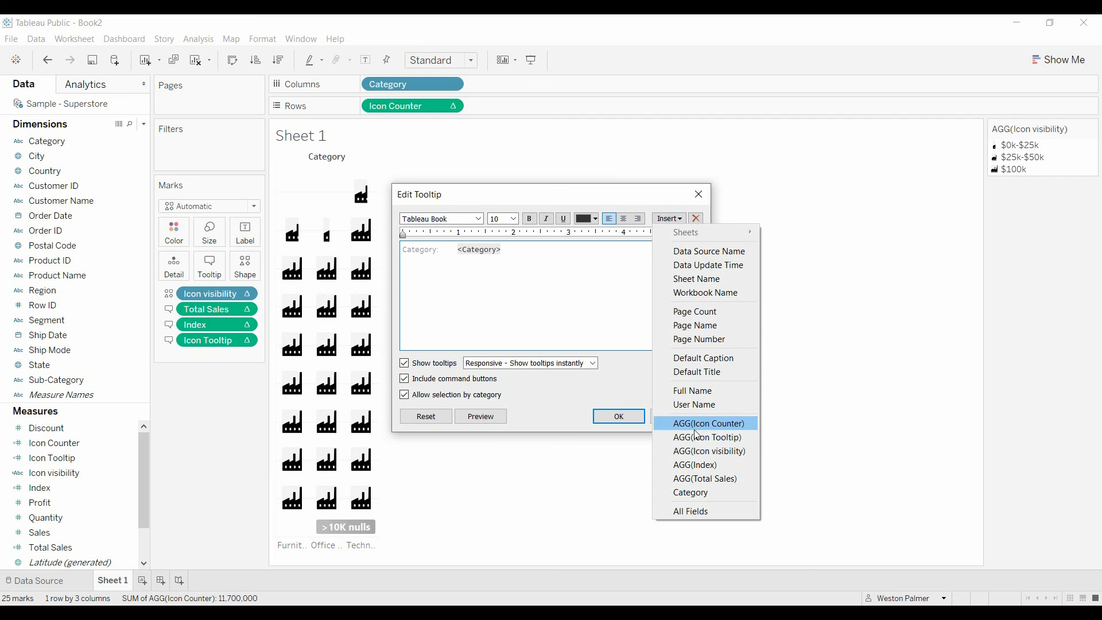
{"action": "left_click", "coordinate": [705, 442]}
{"action": "left_click", "coordinate": [618, 415]}
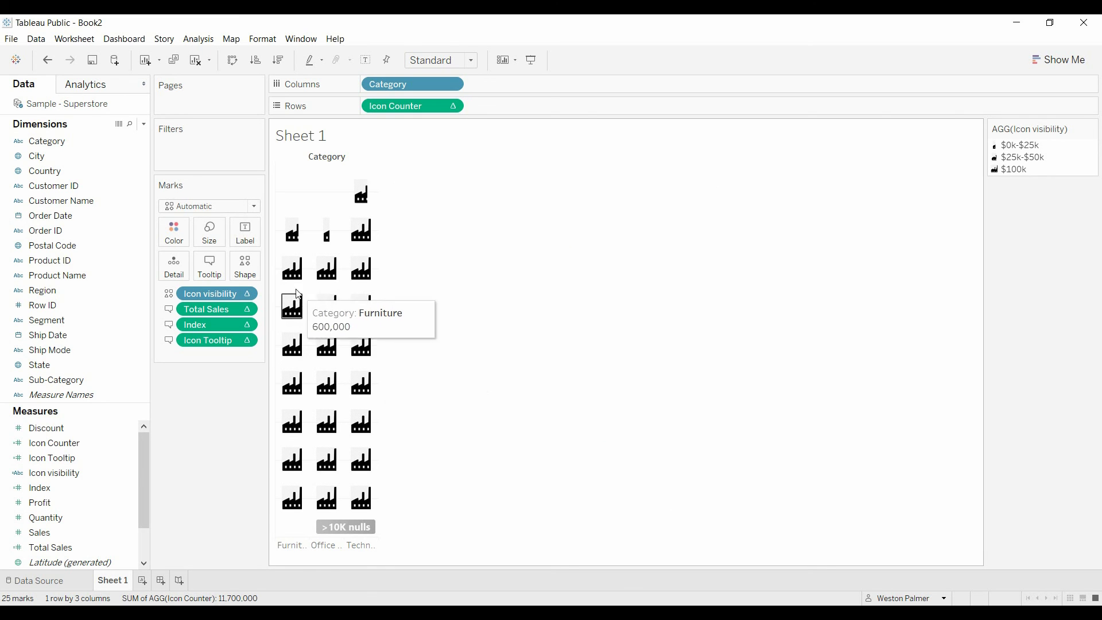
Hide the >10K nulls indicator.
{"action": "mouse_move", "coordinate": [297, 283]}
{"action": "mouse_move", "coordinate": [298, 239]}
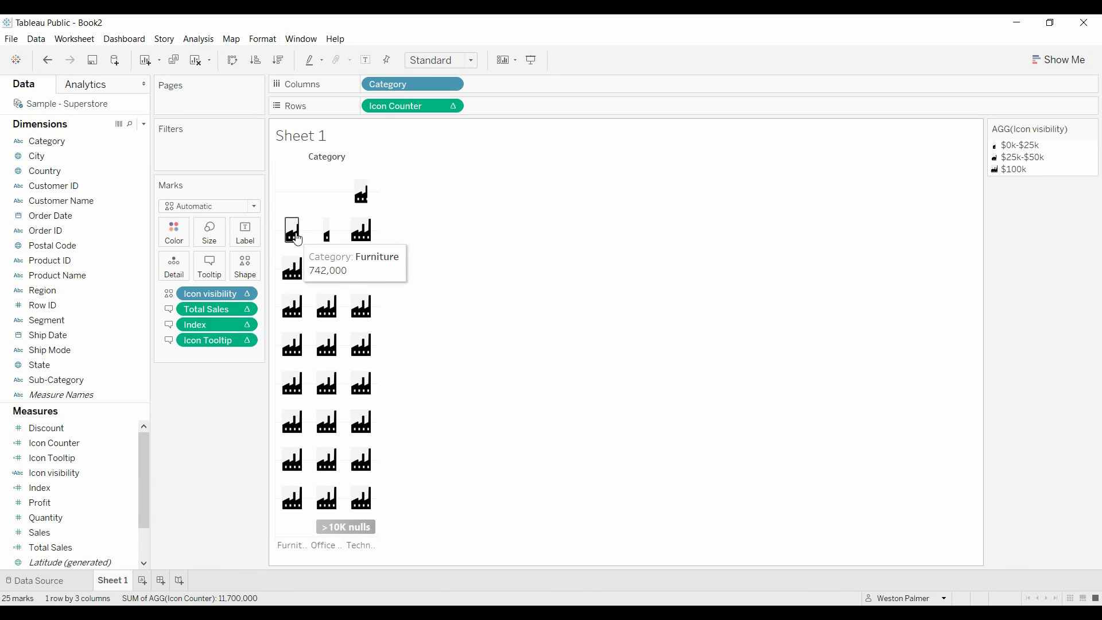
{"action": "mouse_move", "coordinate": [332, 234]}
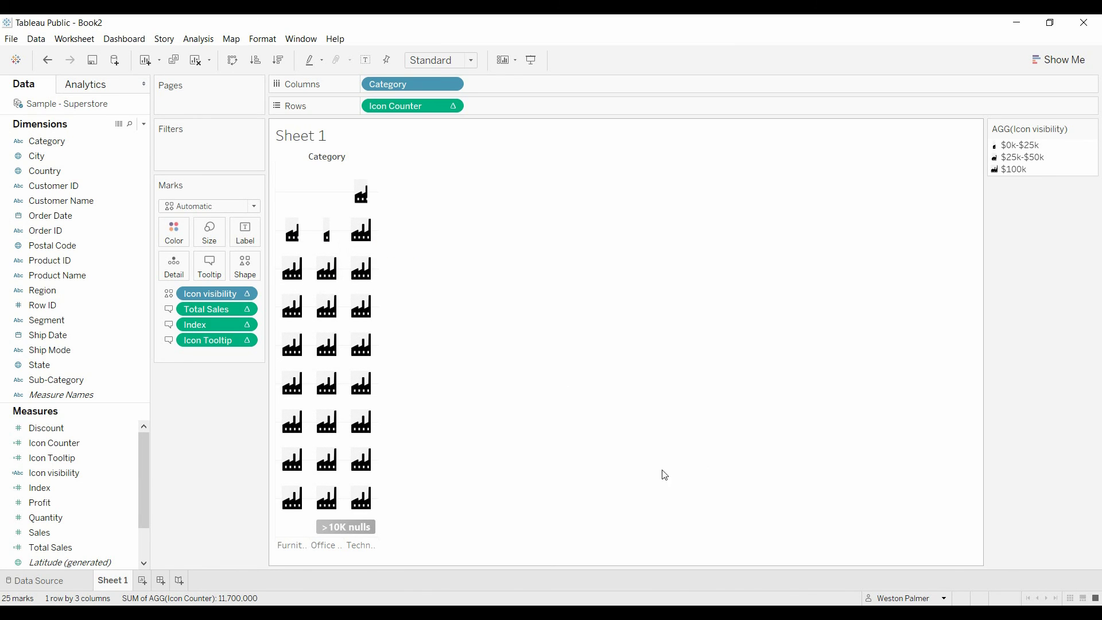
{"action": "right_click", "coordinate": [349, 524]}
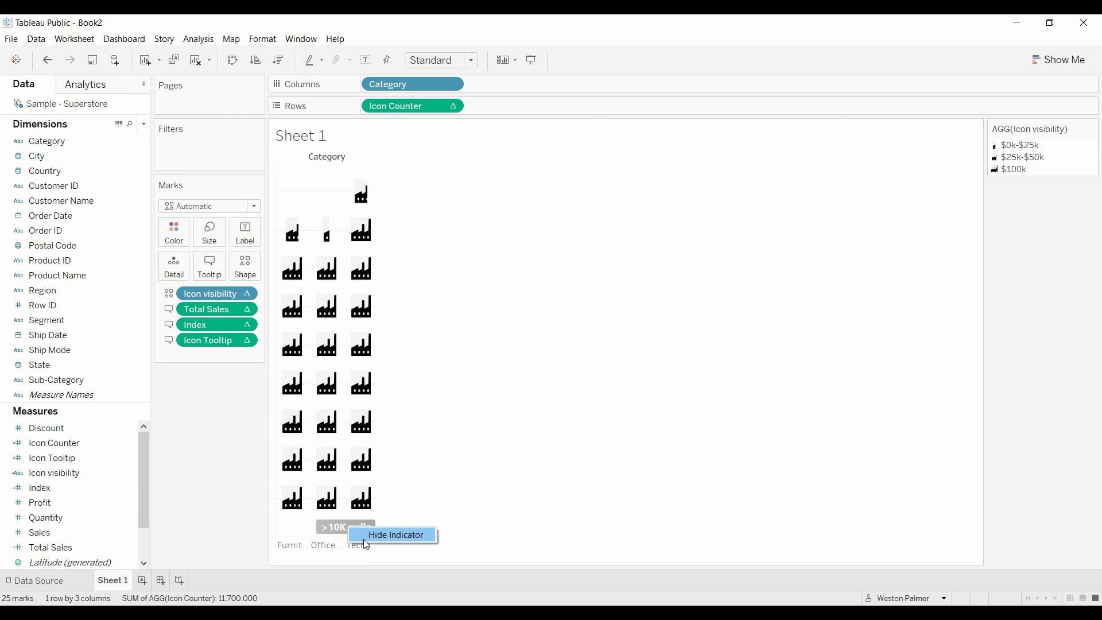
{"action": "left_click", "coordinate": [364, 536]}
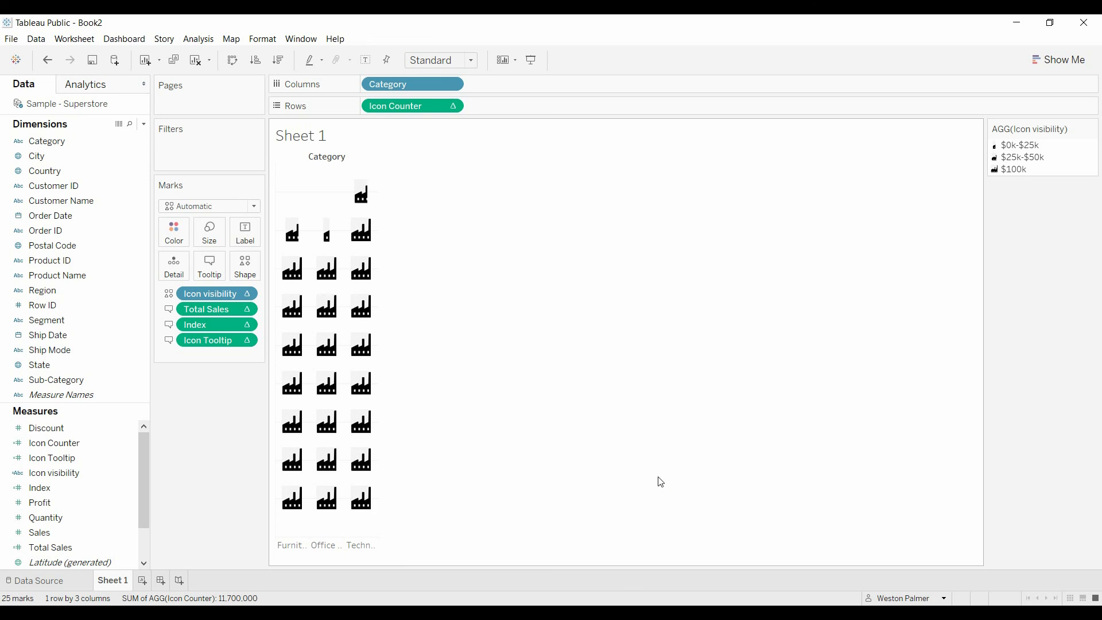
{"action": "right_click", "coordinate": [135, 442]}
{"action": "left_click", "coordinate": [185, 234]}
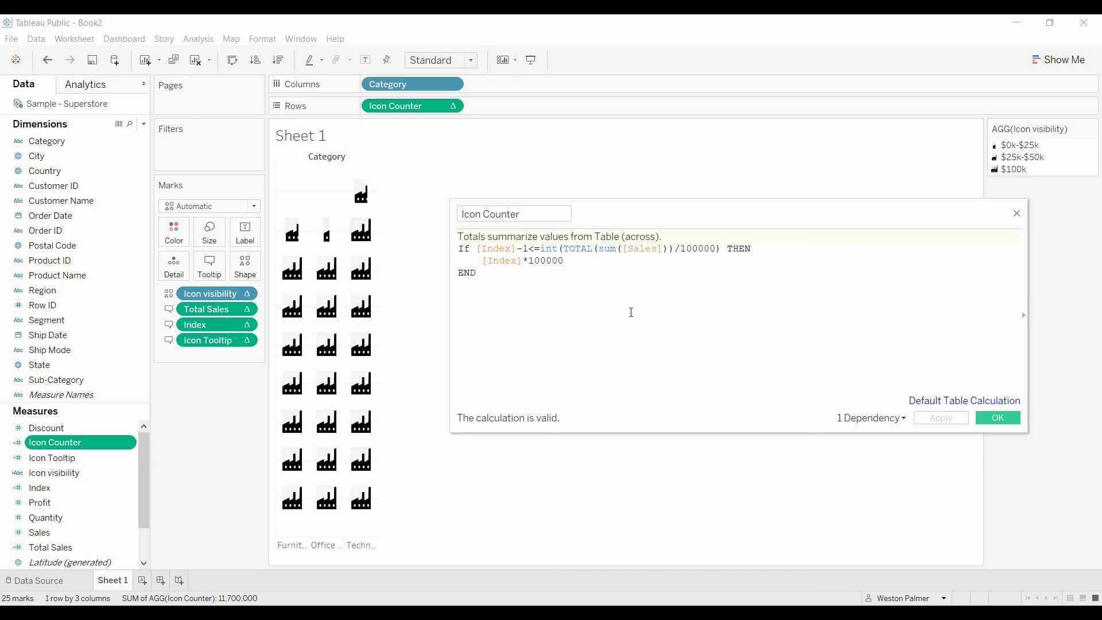
{"action": "scroll", "coordinate": [631, 312], "scroll_direction": "up", "scroll_amount": 3}
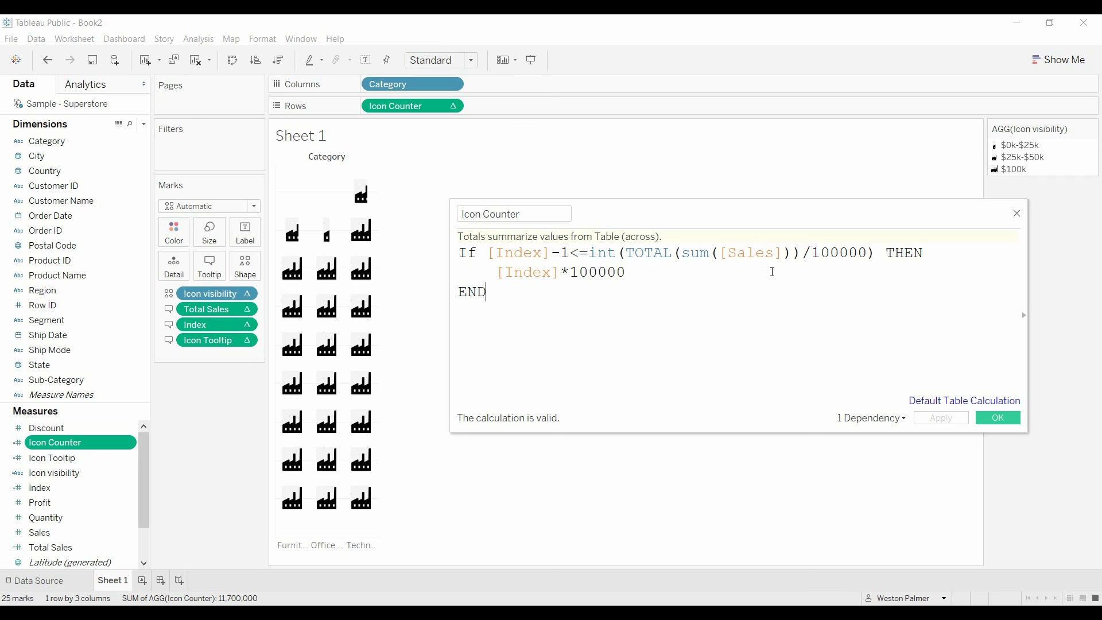
{"action": "left_click", "coordinate": [1015, 213]}
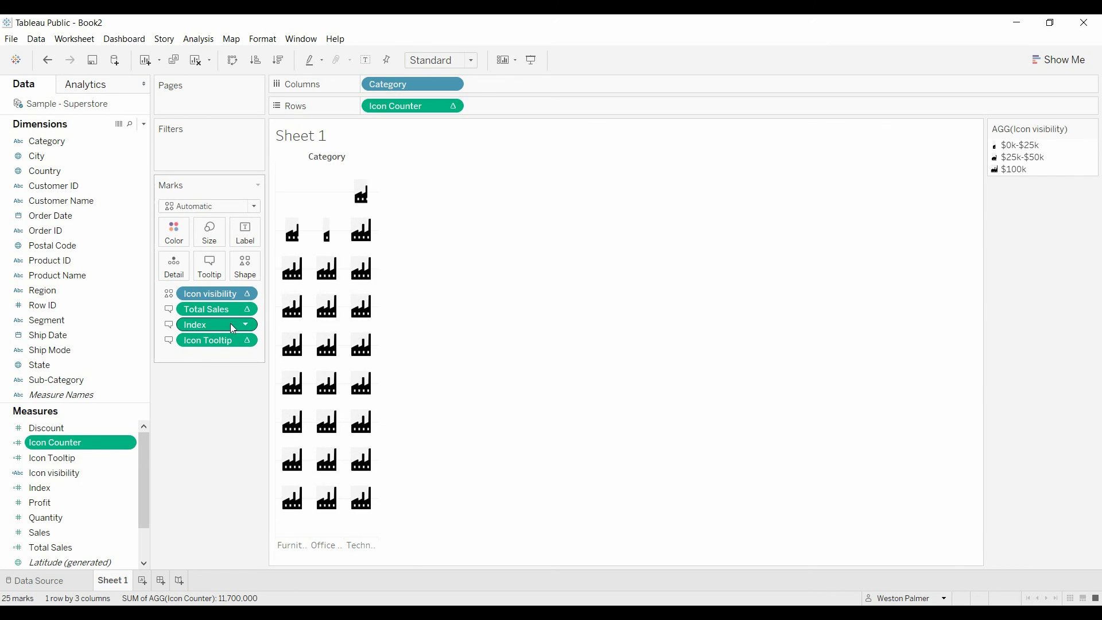
Set the Index table calculation to compute using Cell.
{"action": "left_click", "coordinate": [248, 329]}
{"action": "mouse_move", "coordinate": [240, 468]}
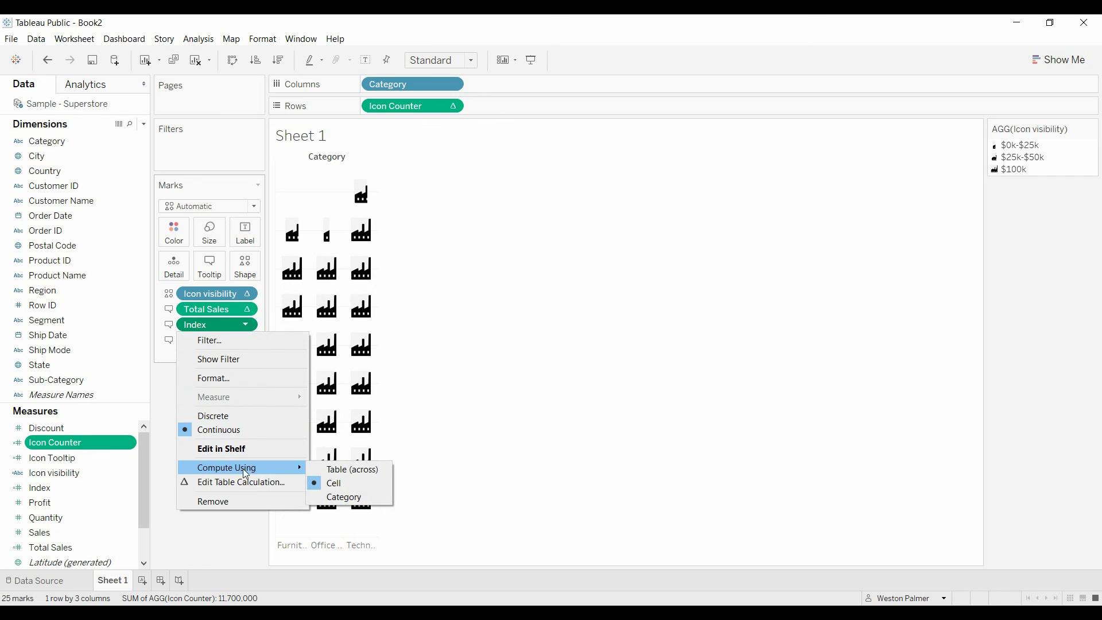
{"action": "left_click", "coordinate": [467, 494]}
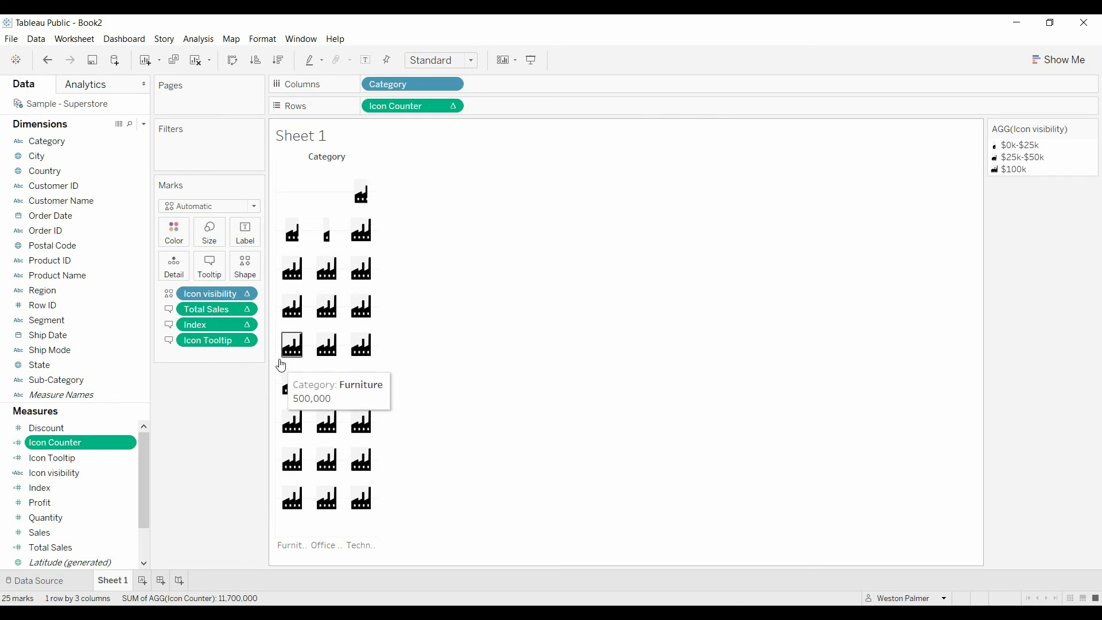
Review Icon Tooltip's table calculation settings, then open the Analysis menu.
{"action": "left_click", "coordinate": [247, 341]}
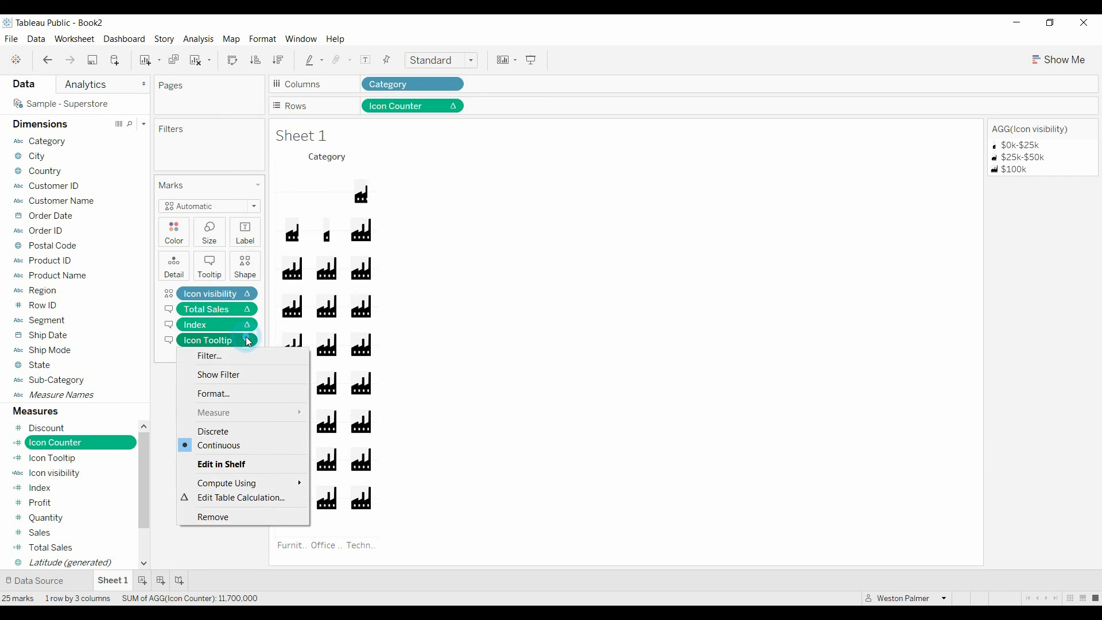
{"action": "left_click", "coordinate": [251, 497]}
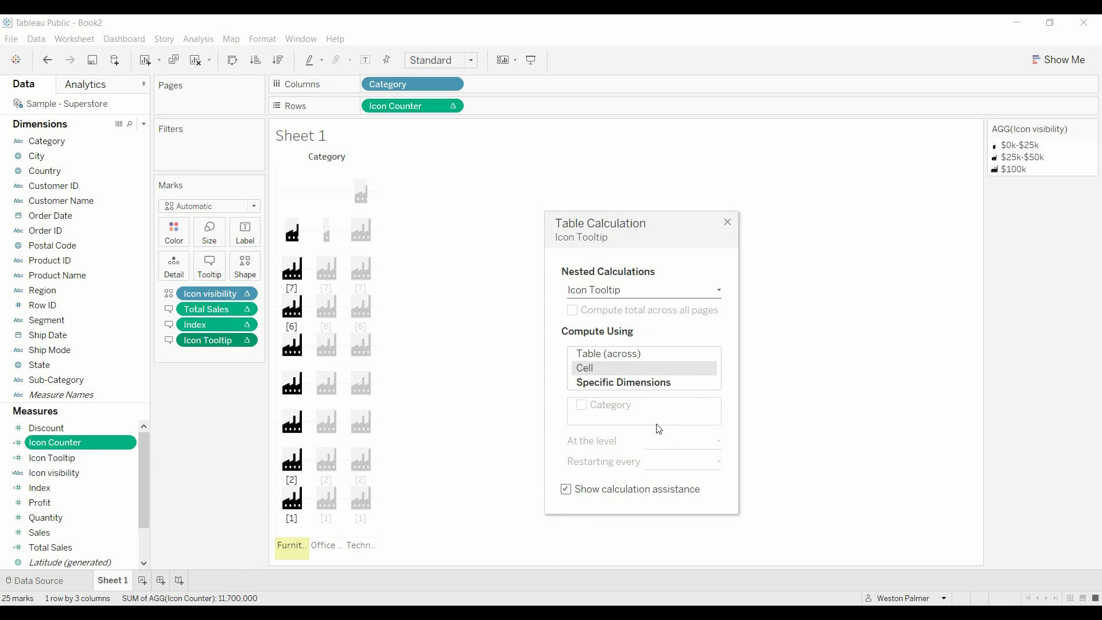
{"action": "left_click", "coordinate": [728, 222]}
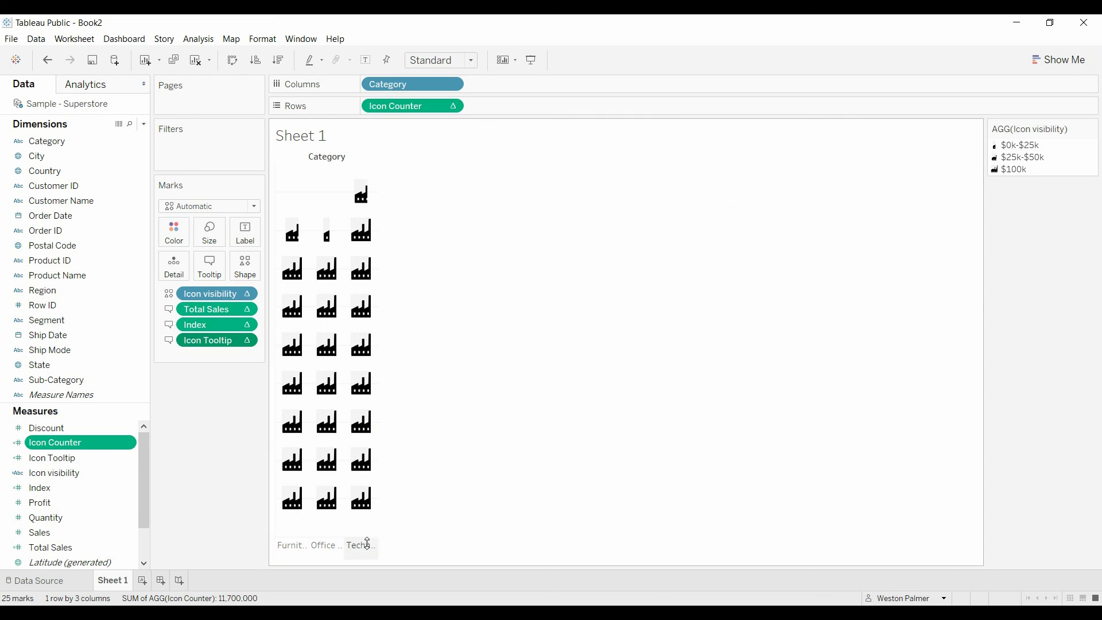
{"action": "left_click", "coordinate": [212, 41]}
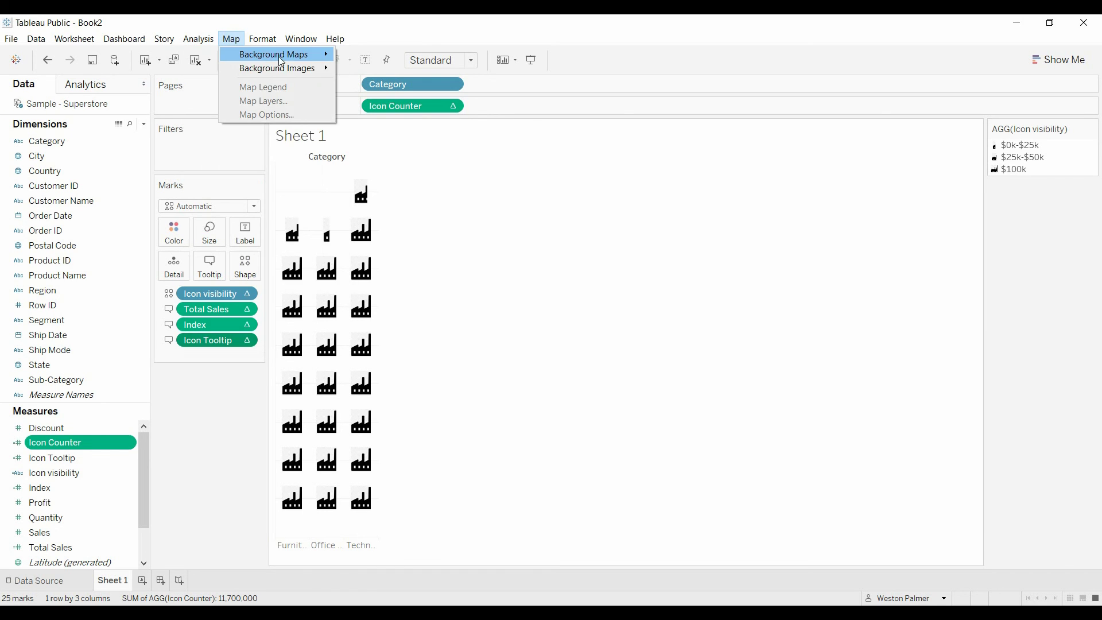